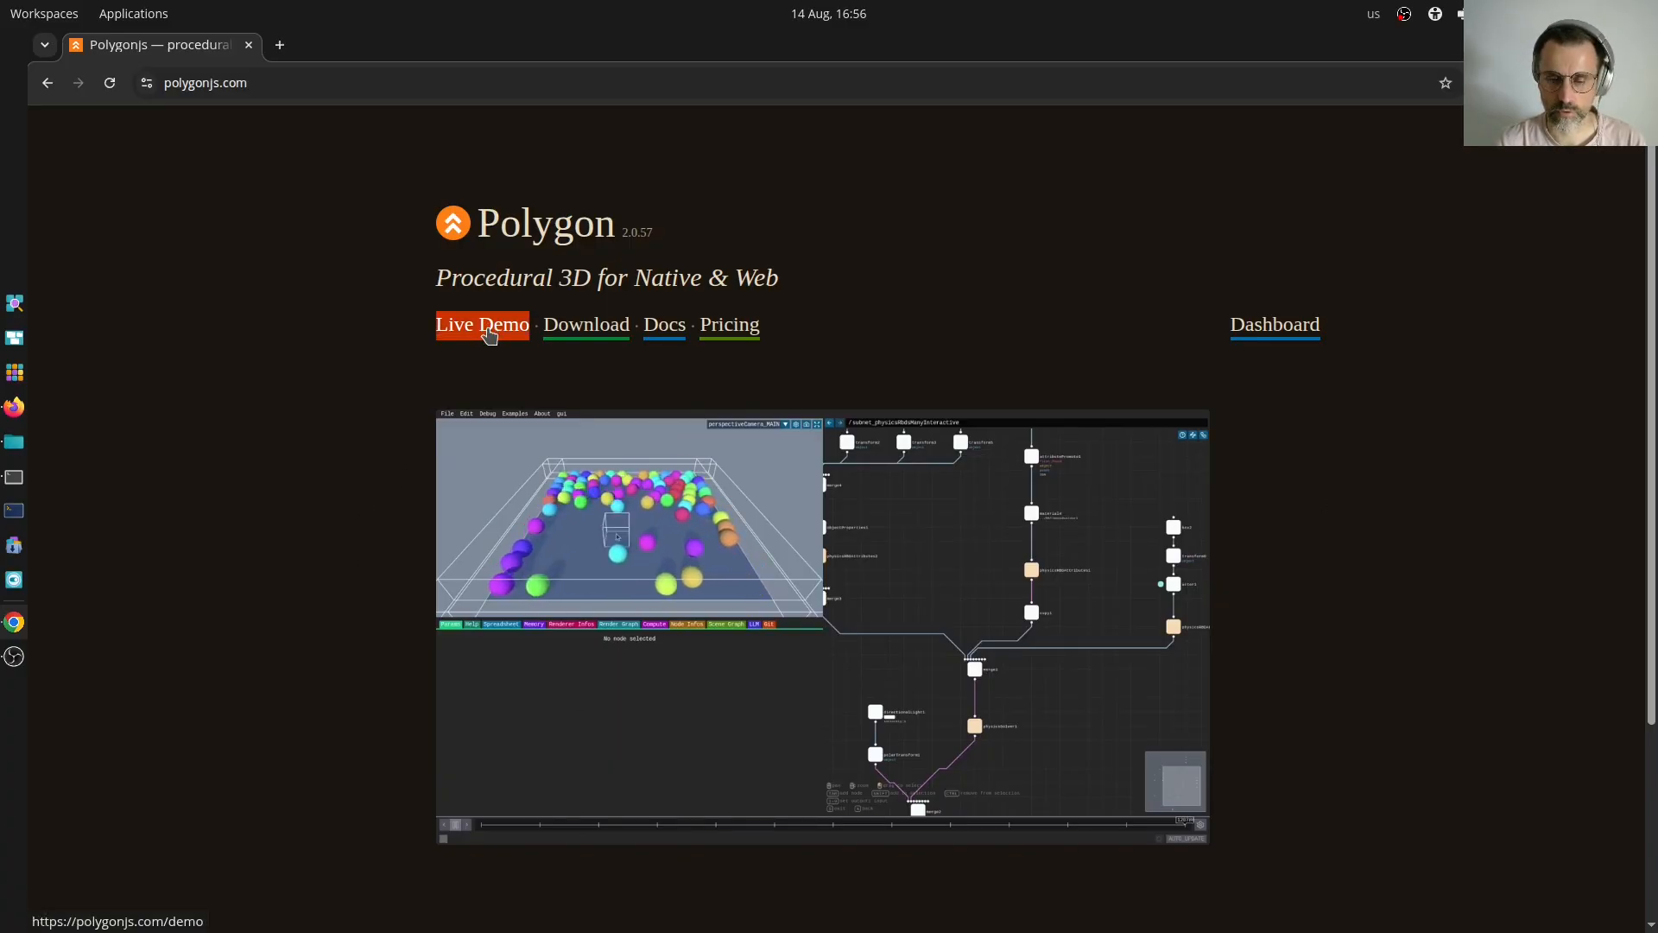
# - Open the Polygonjs live demo
pyautogui.click(489, 335)
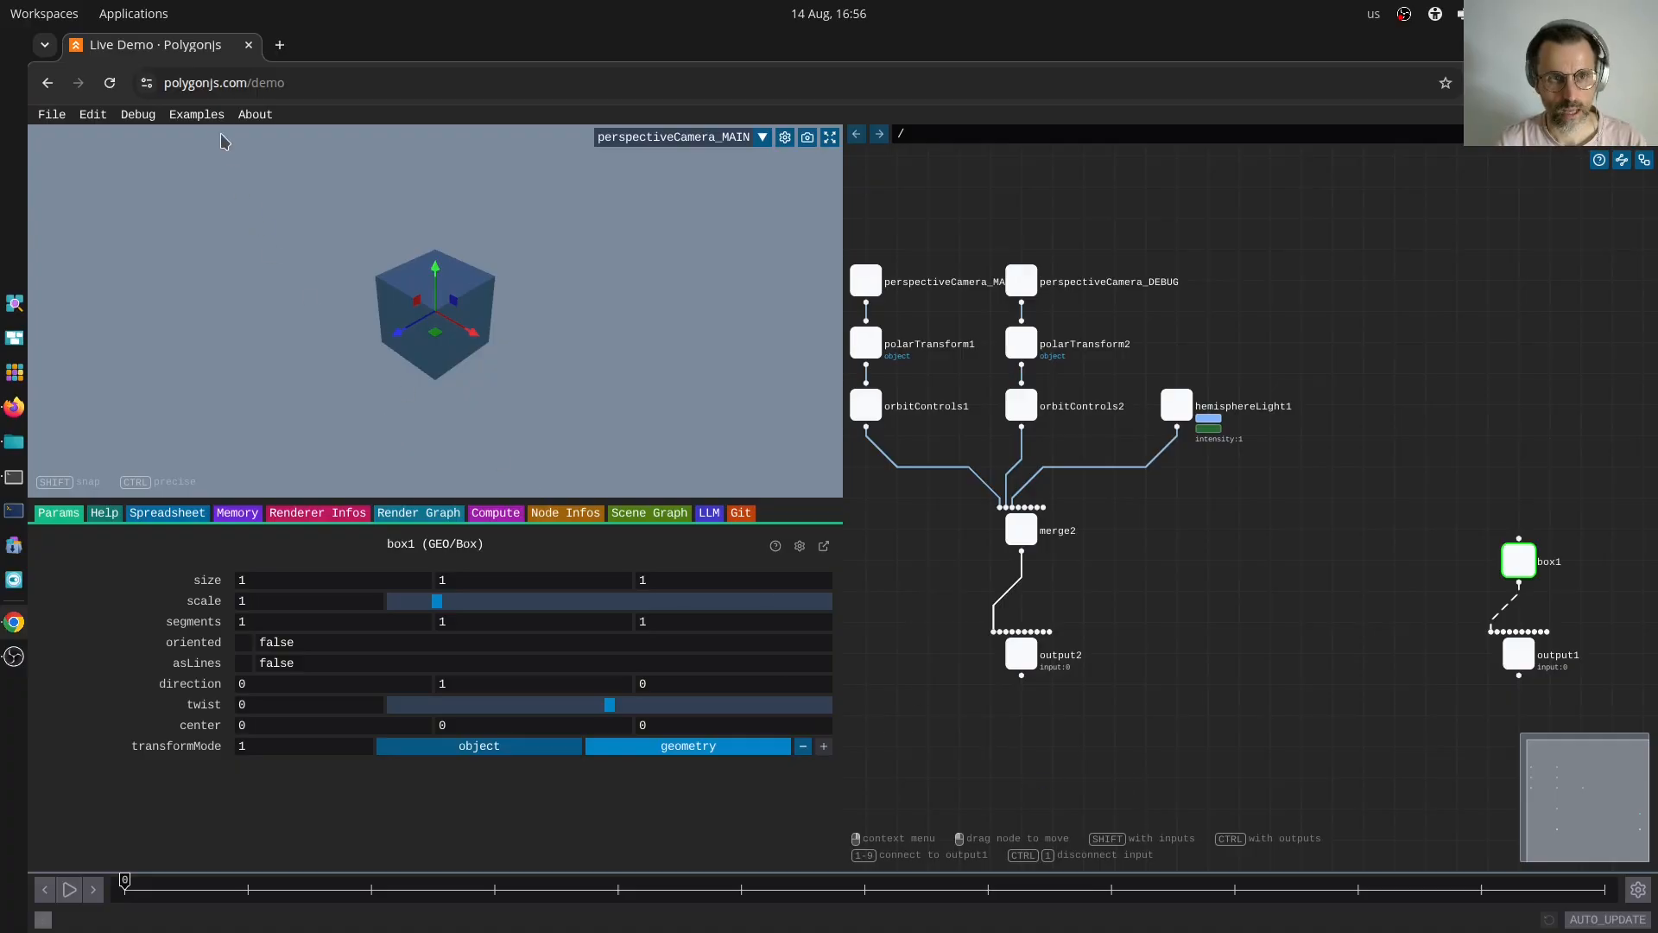
# - Look through the available example scenes in the examples browser, from basic shadows to transparency, and close it
pyautogui.click(198, 117)
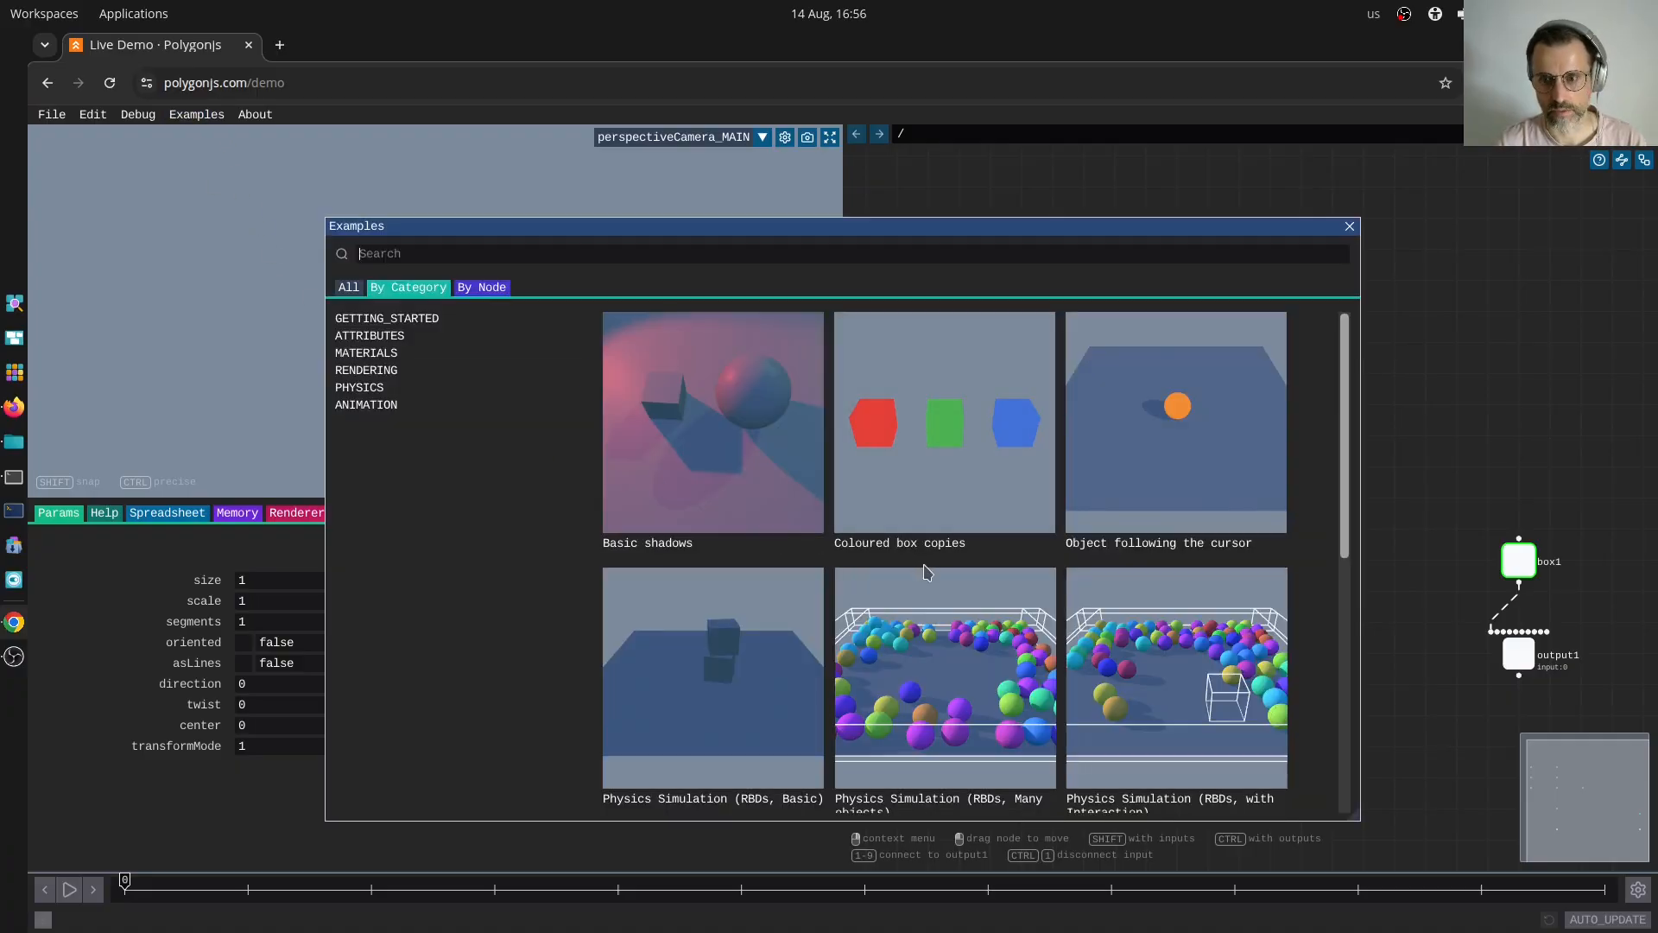
pyautogui.scroll(-5, 928, 572)
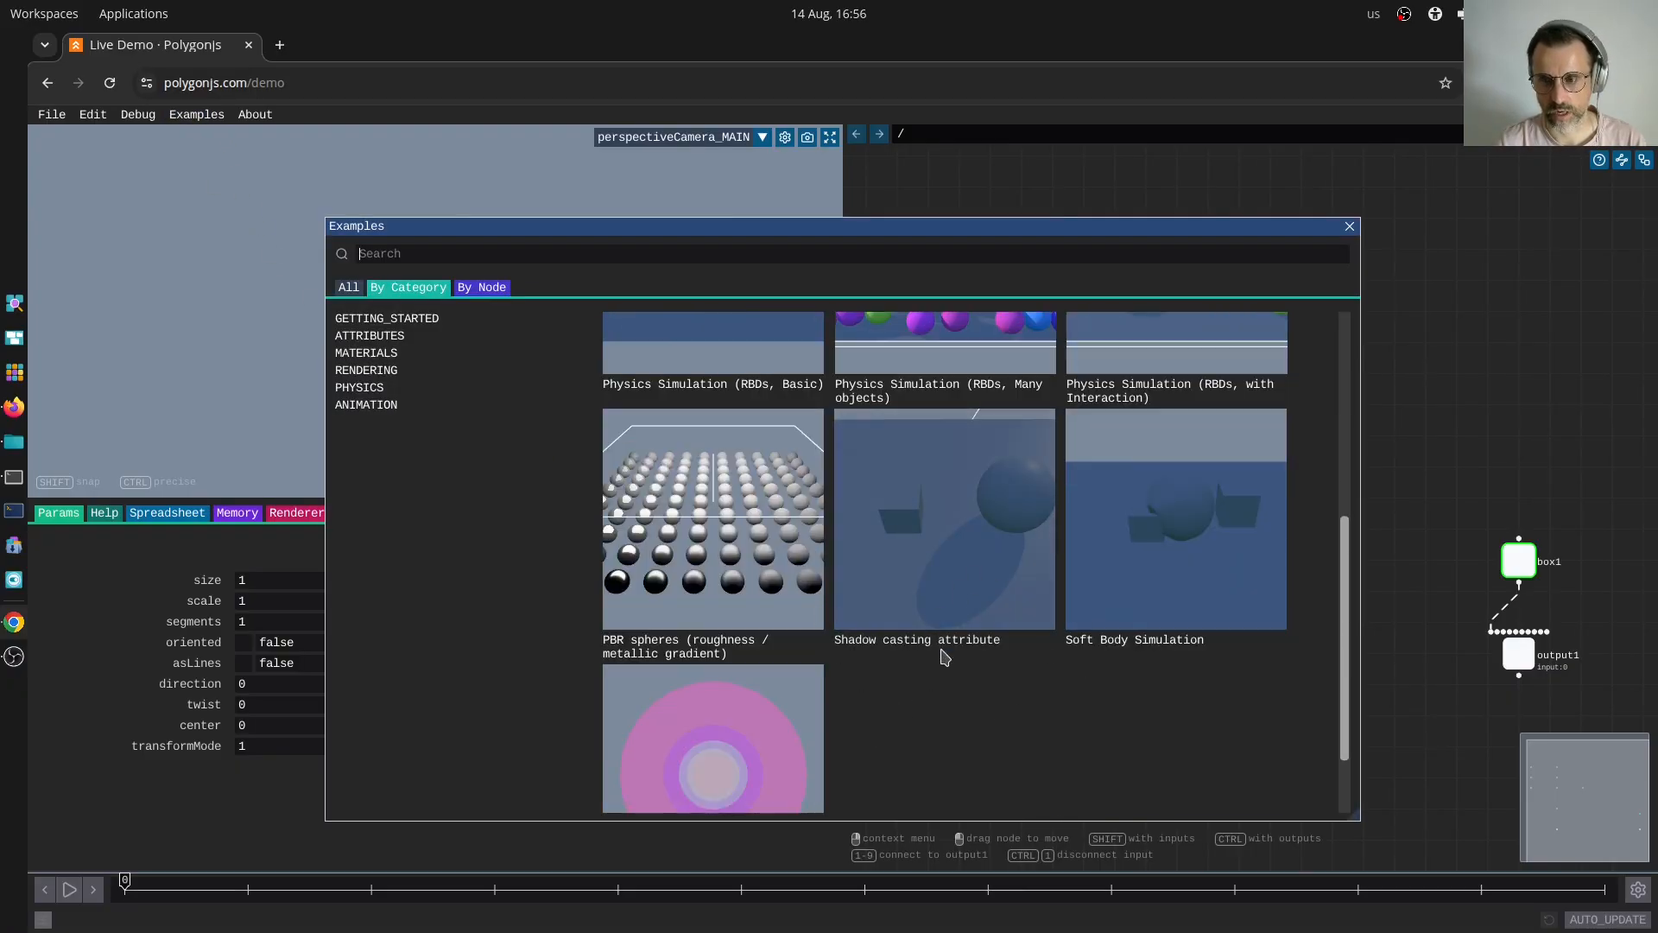
pyautogui.scroll(5, 944, 657)
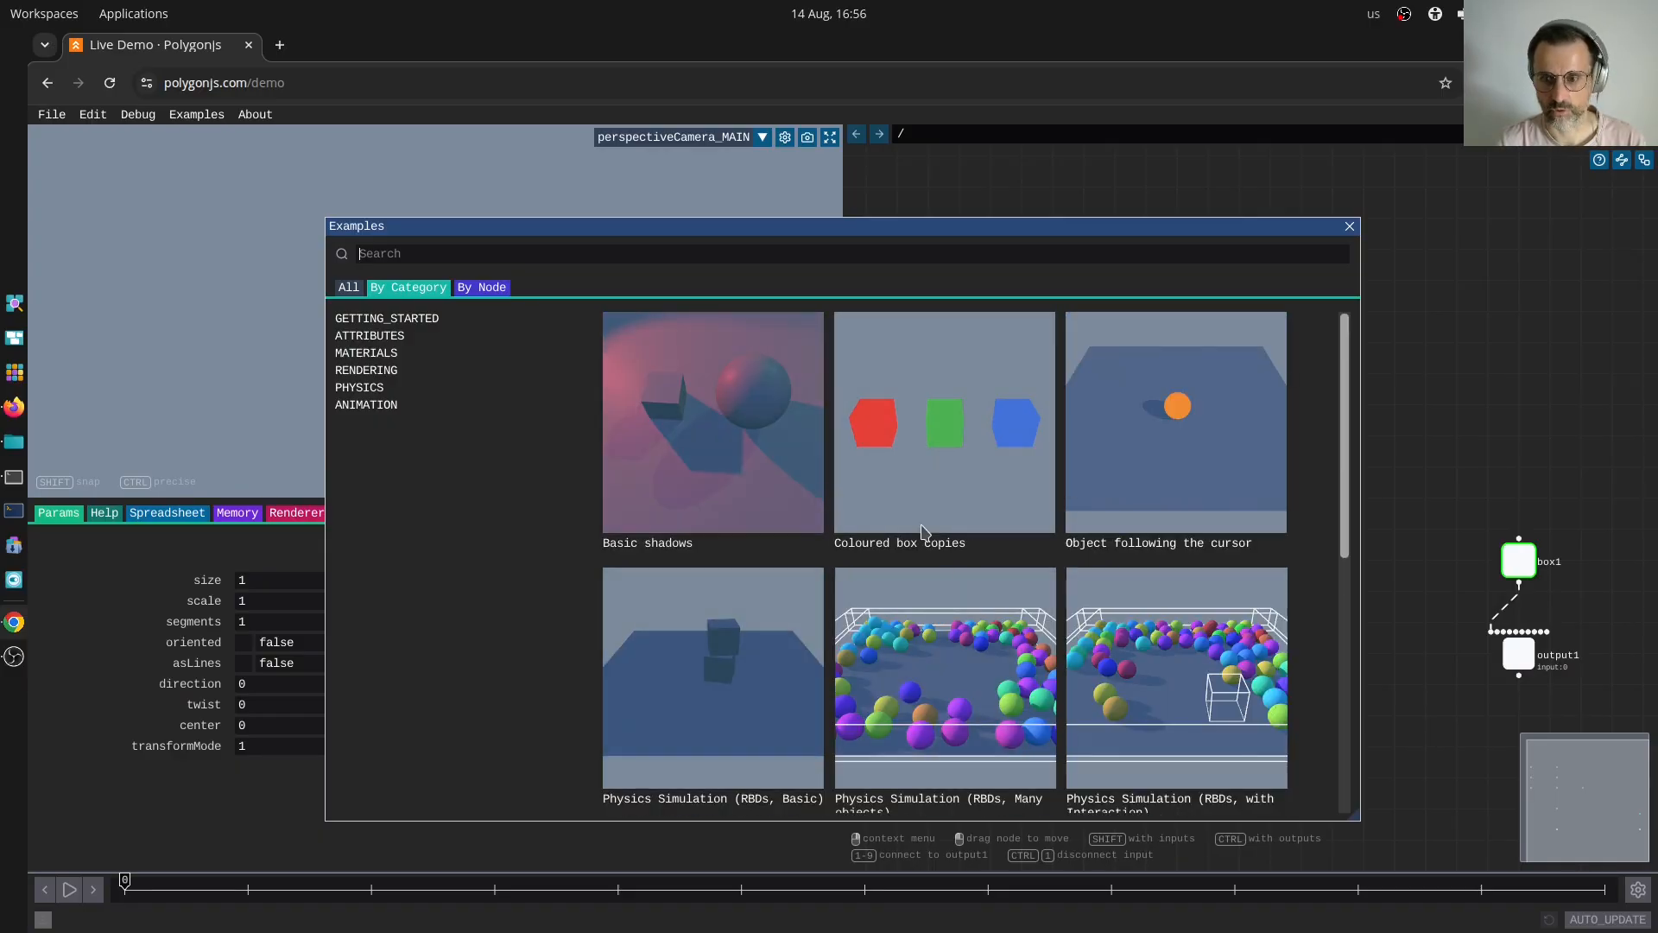
pyautogui.scroll(-2, 795, 657)
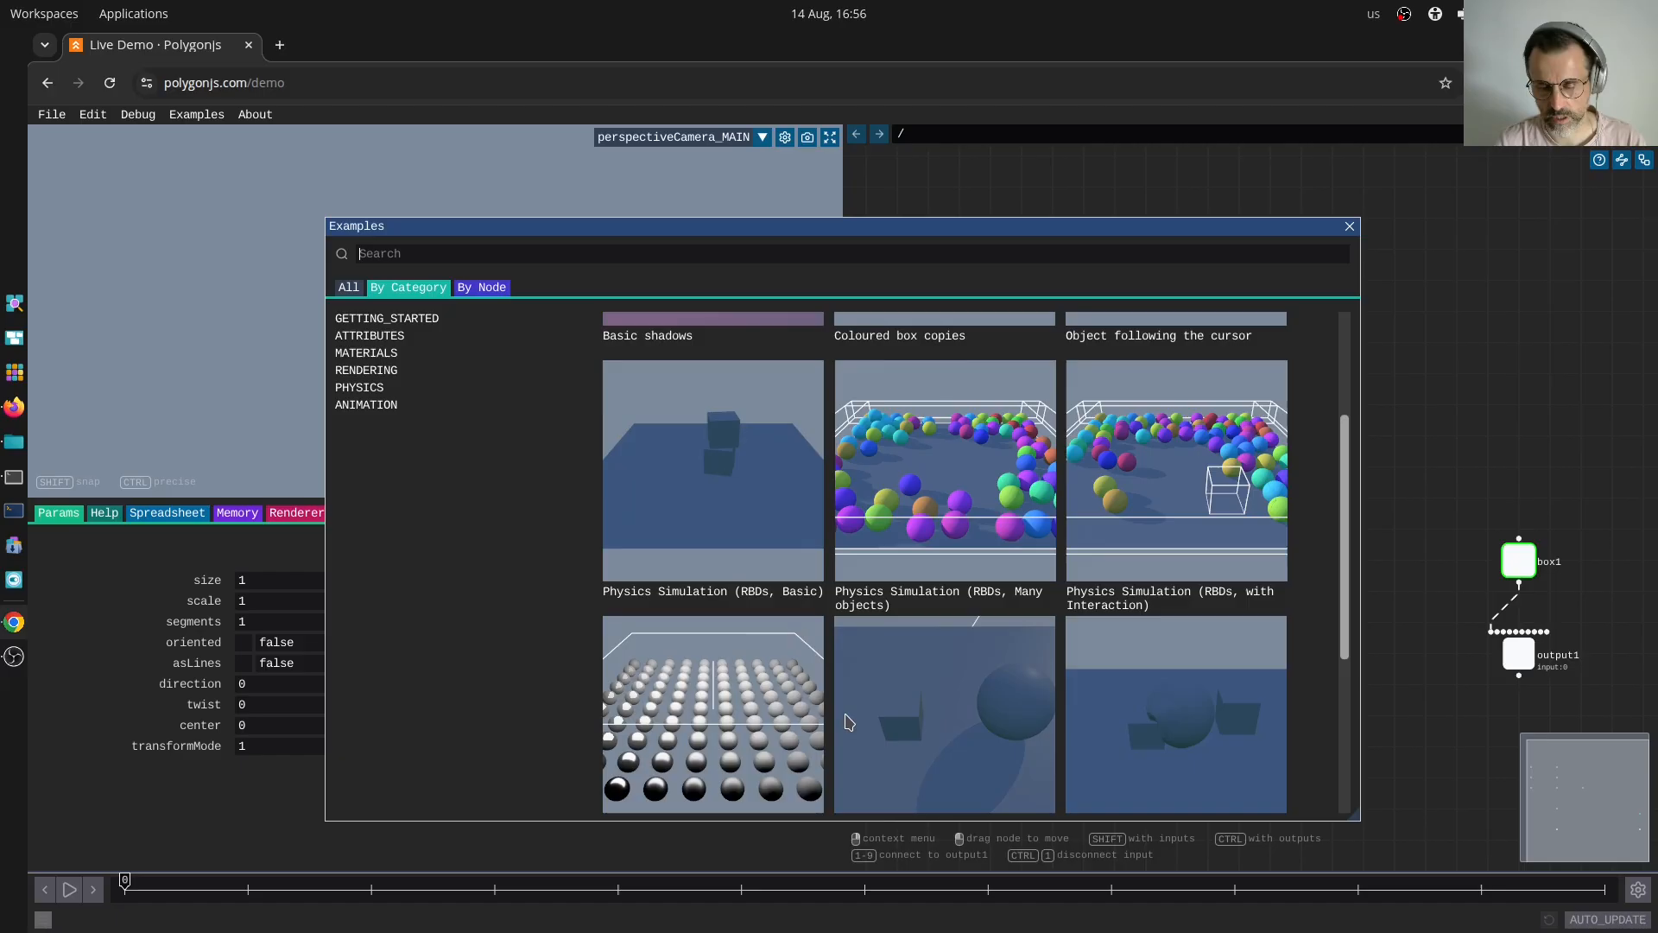
pyautogui.scroll(-2, 856, 682)
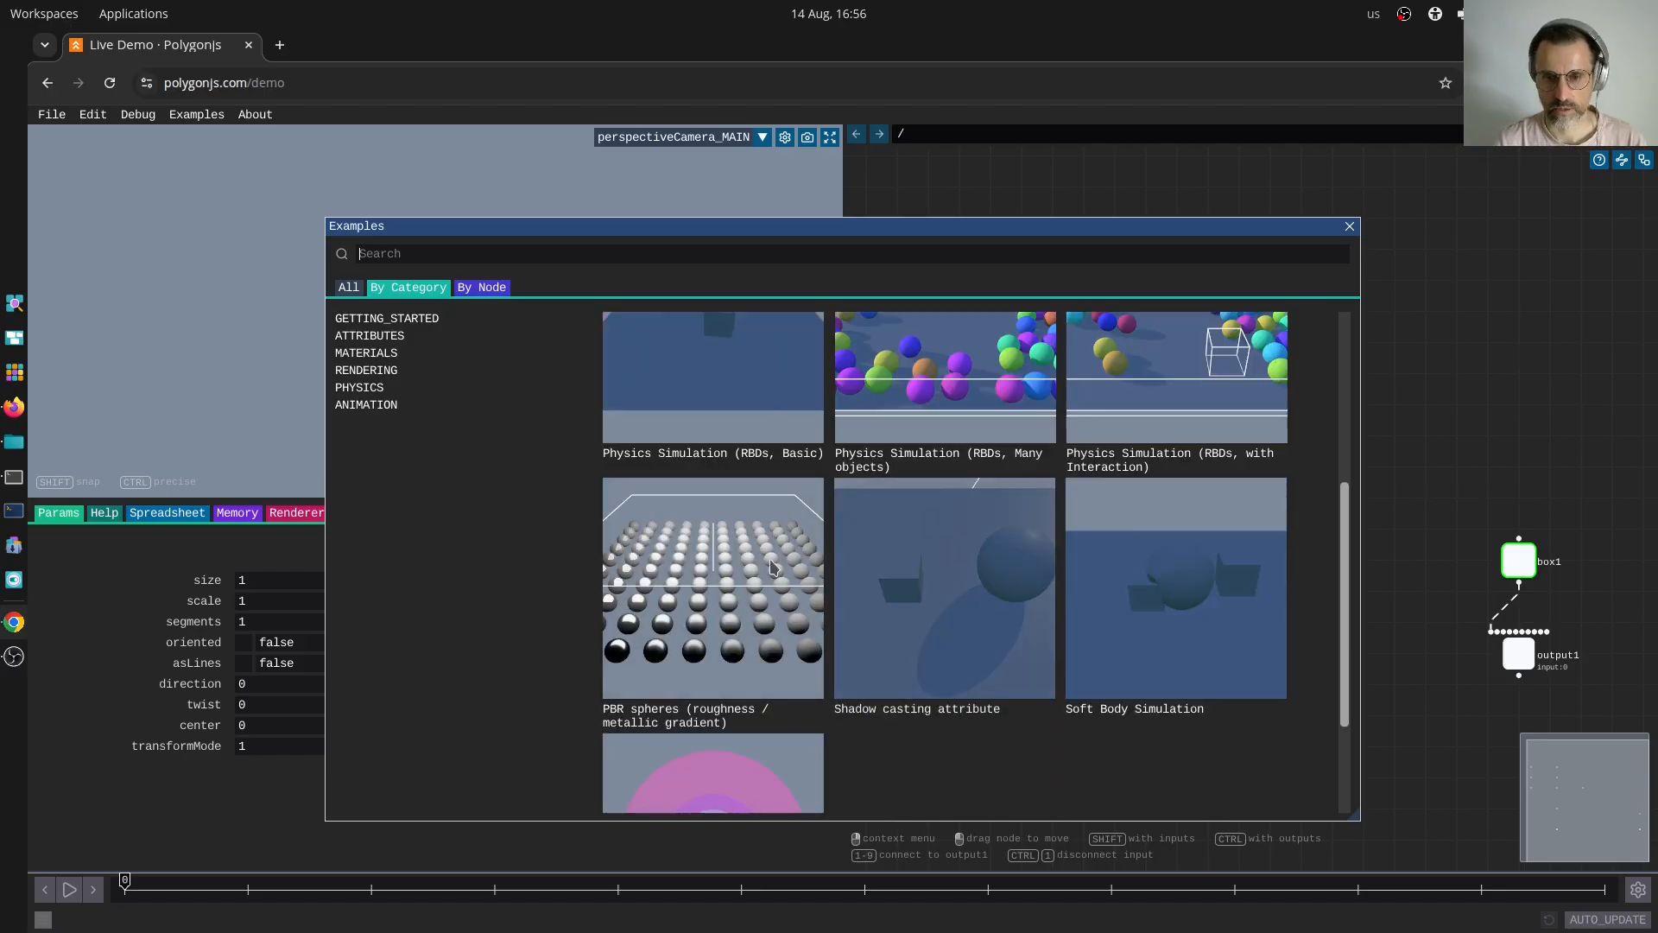
pyautogui.scroll(-2, 775, 518)
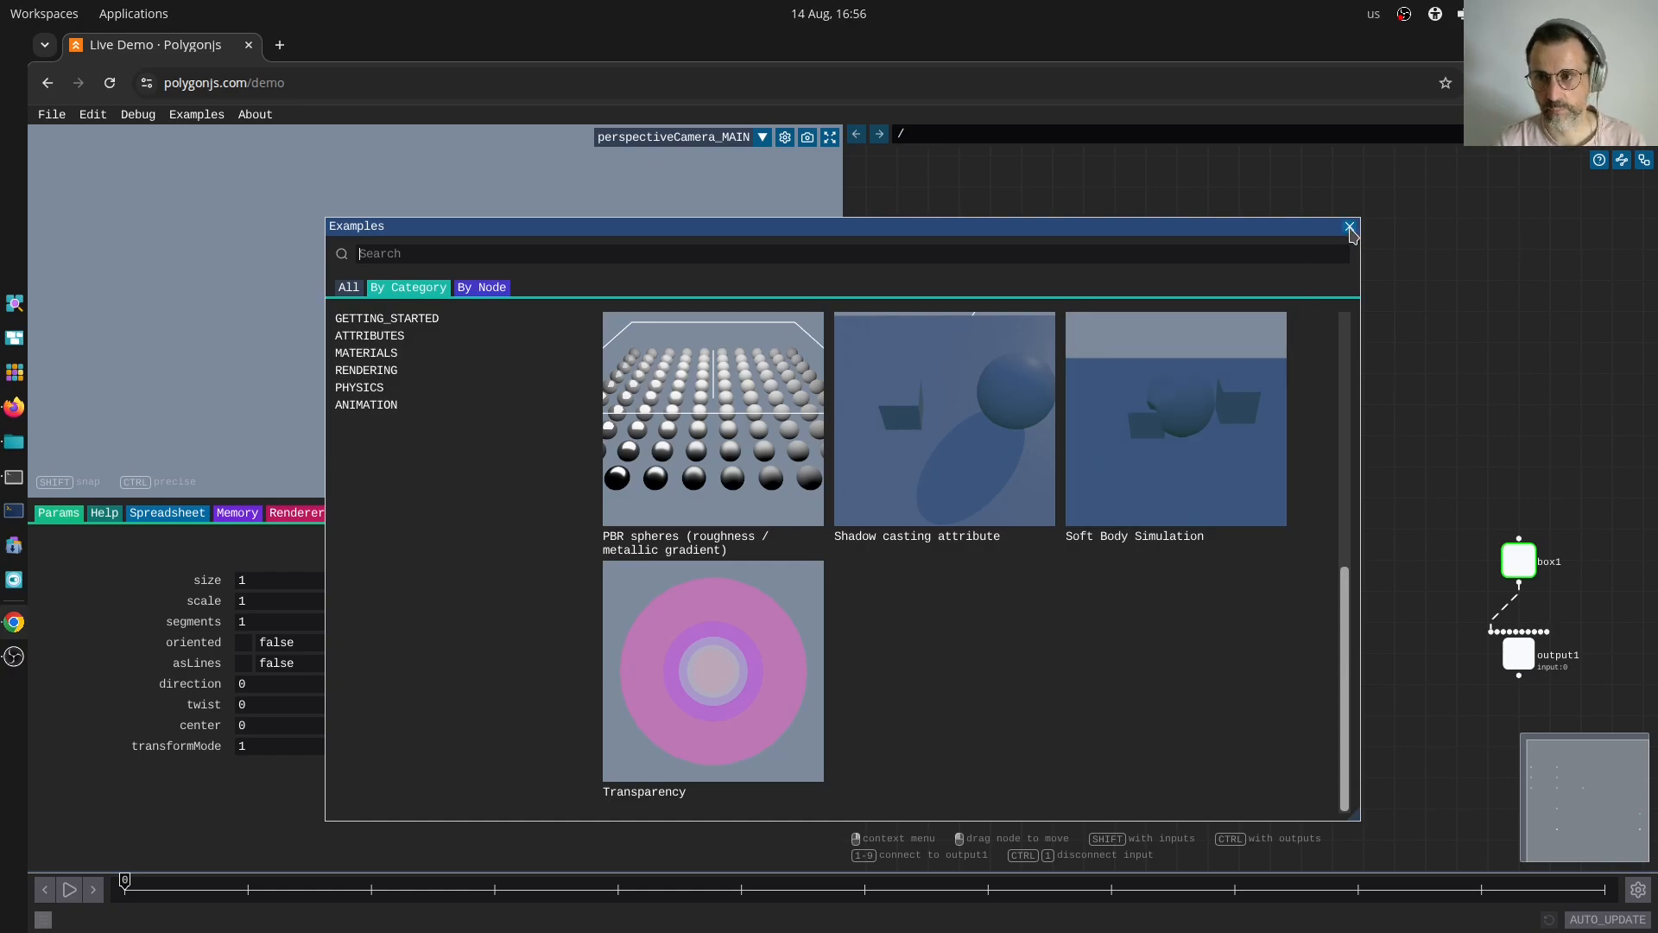
pyautogui.scroll(4, 963, 531)
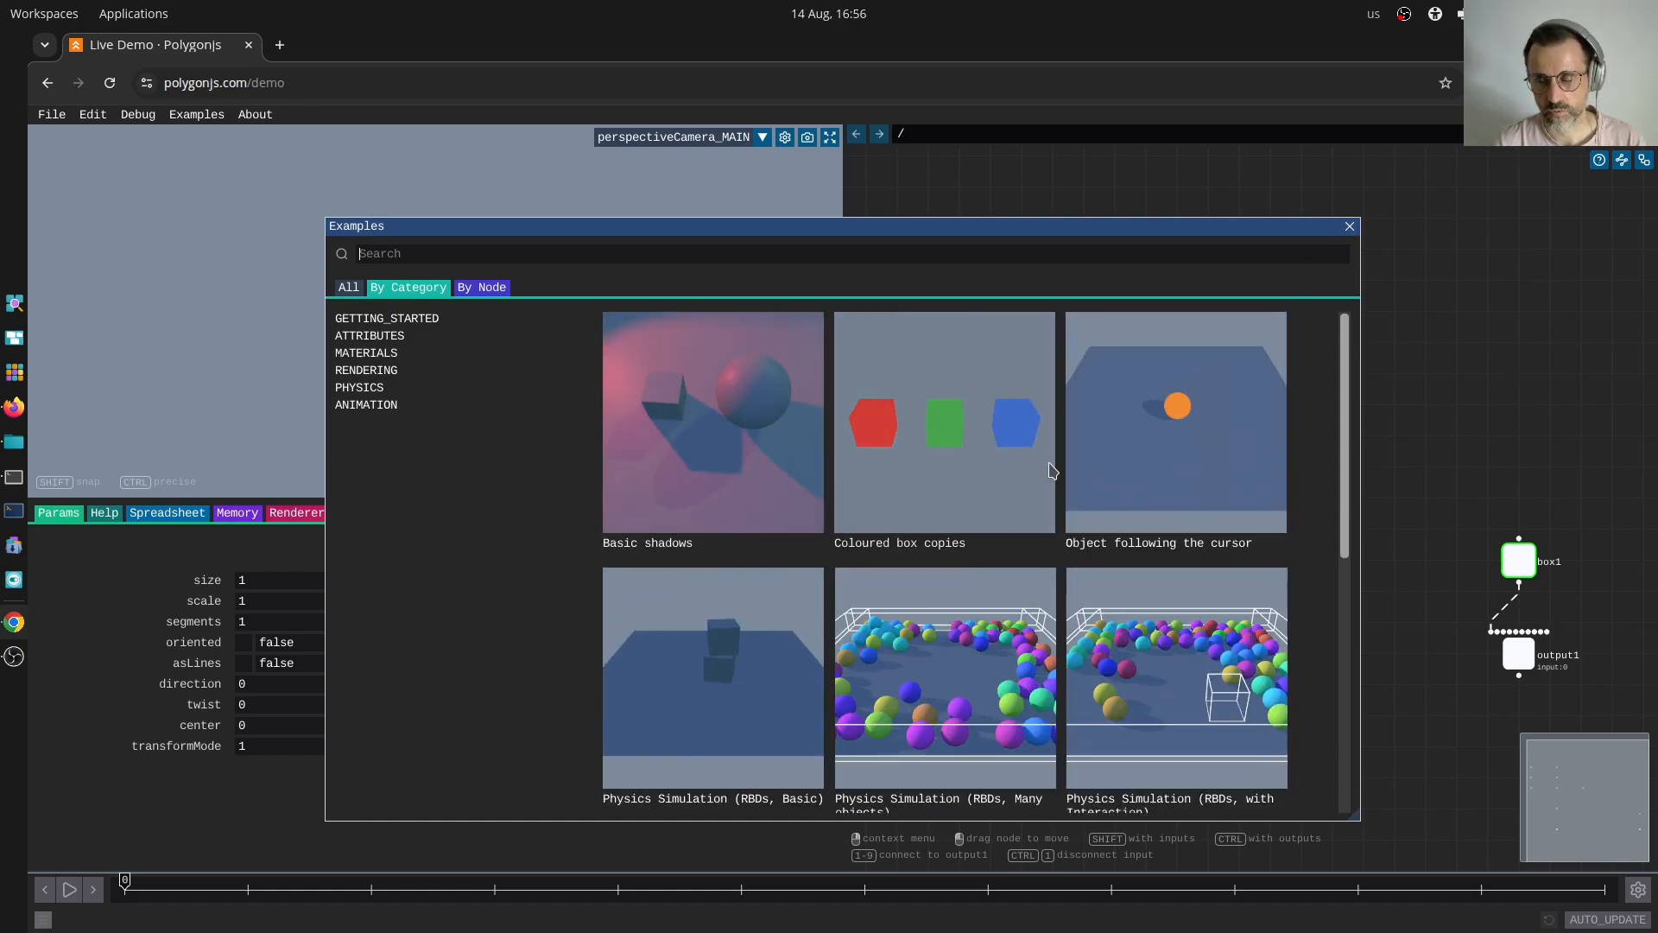
pyautogui.click(1350, 226)
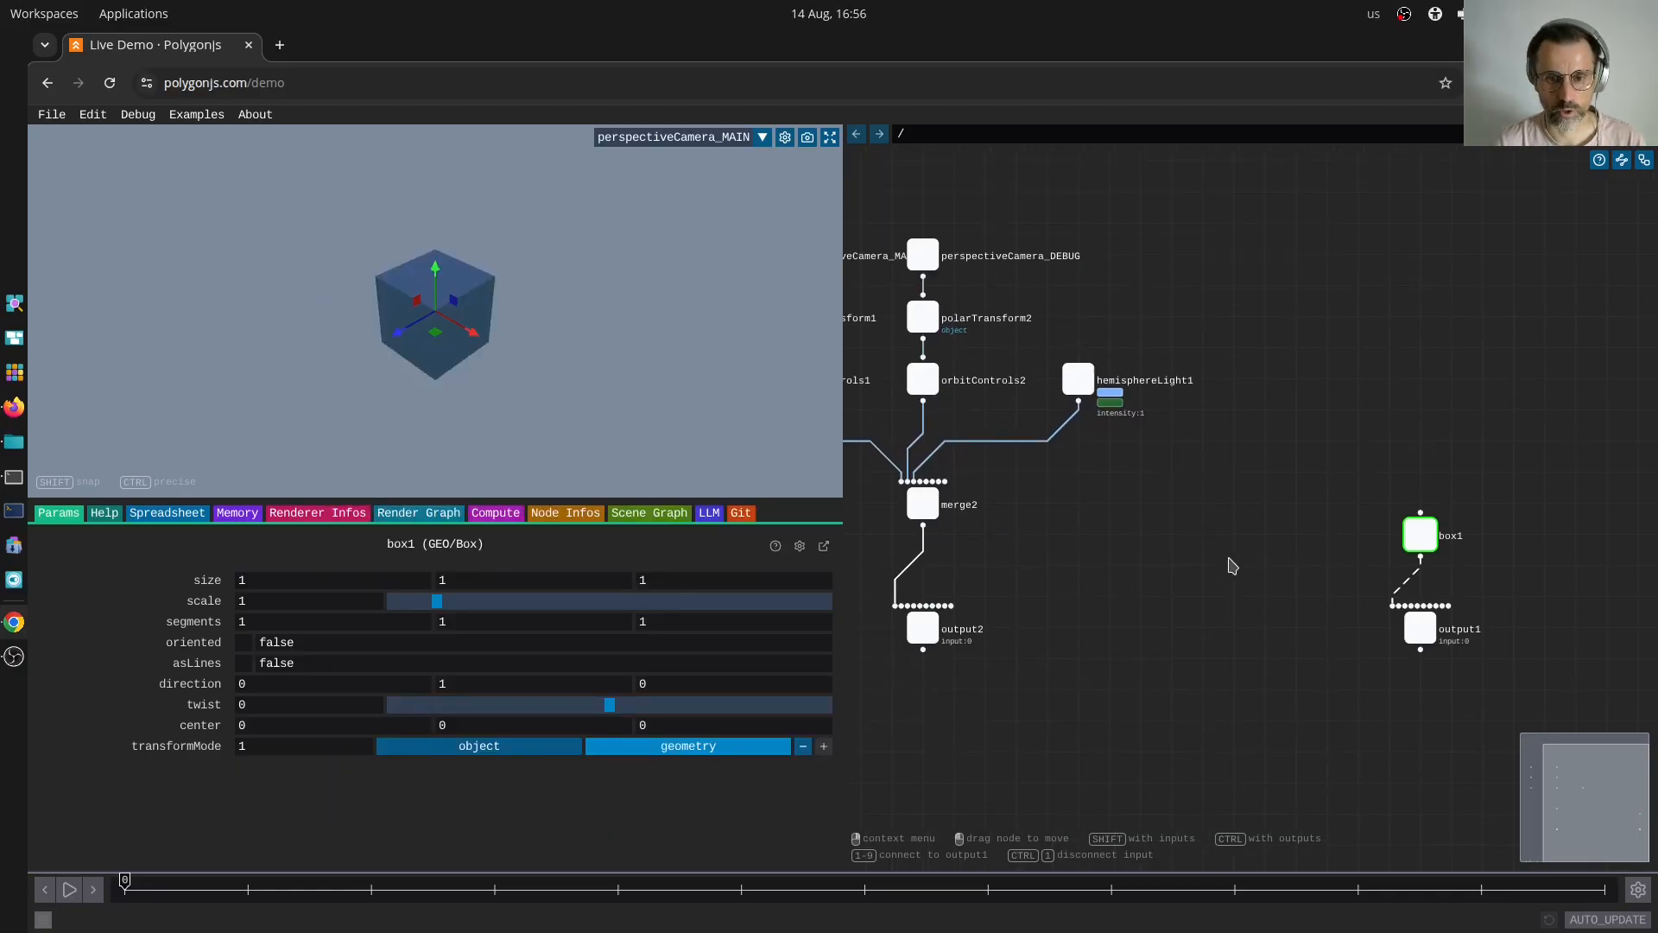
# - Move box1 in the viewport so its center is at about 0.25, 0.5, 0
pyautogui.click(1301, 567)
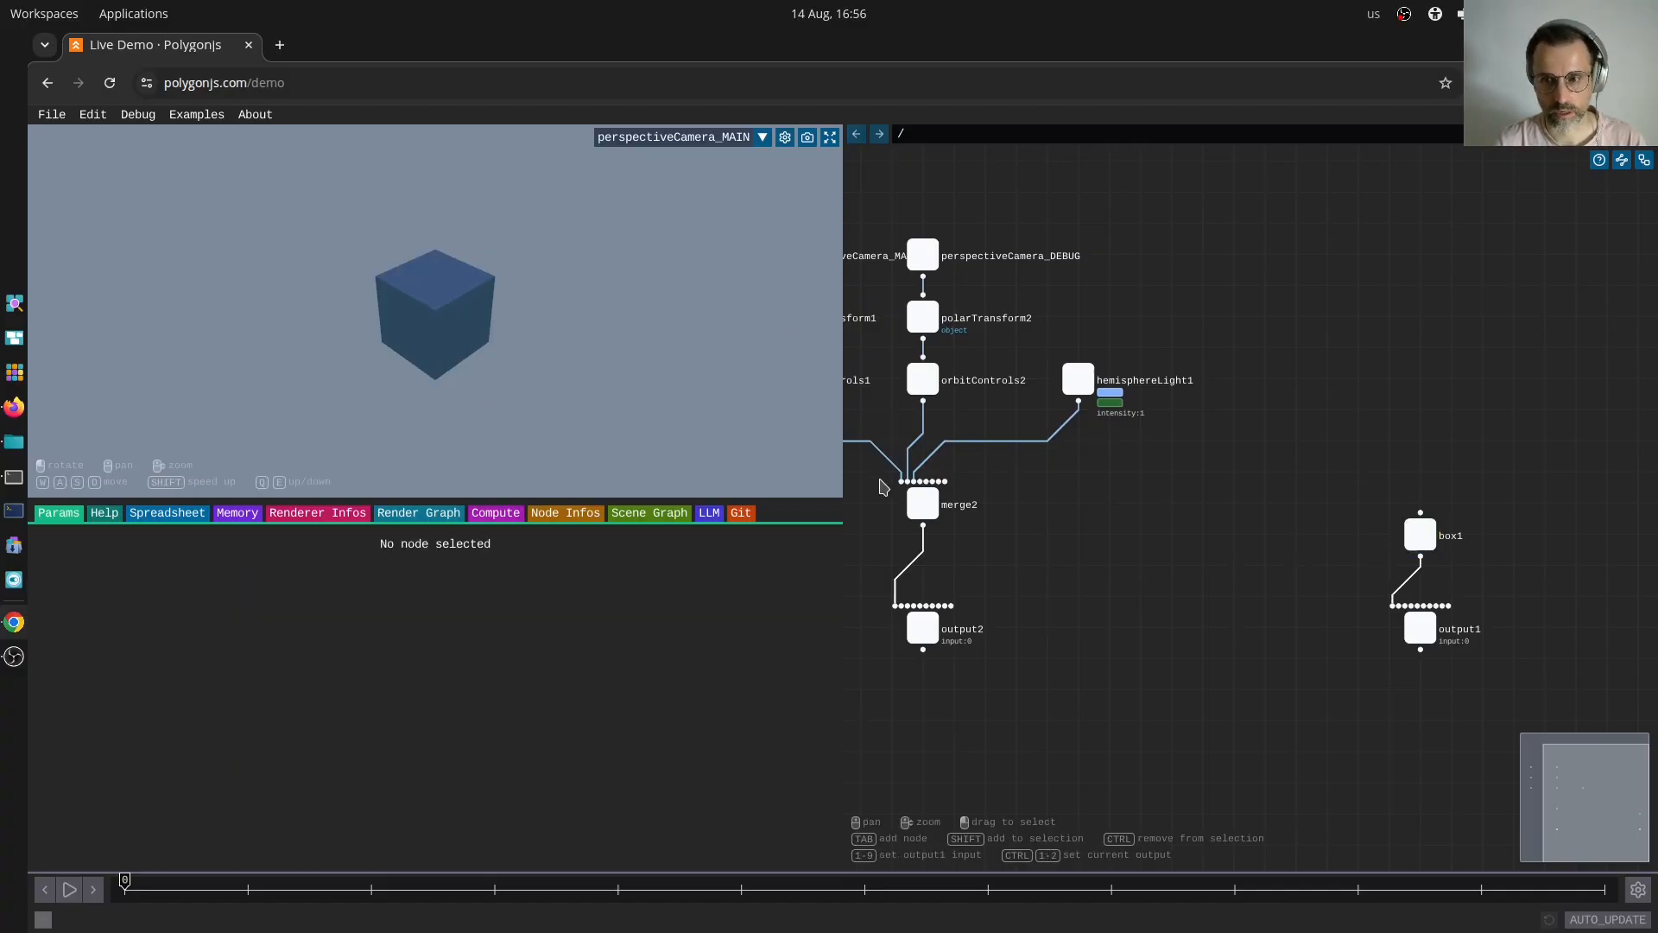
pyautogui.moveTo(1163, 532); pyautogui.dragTo(1229, 530, button='middle')
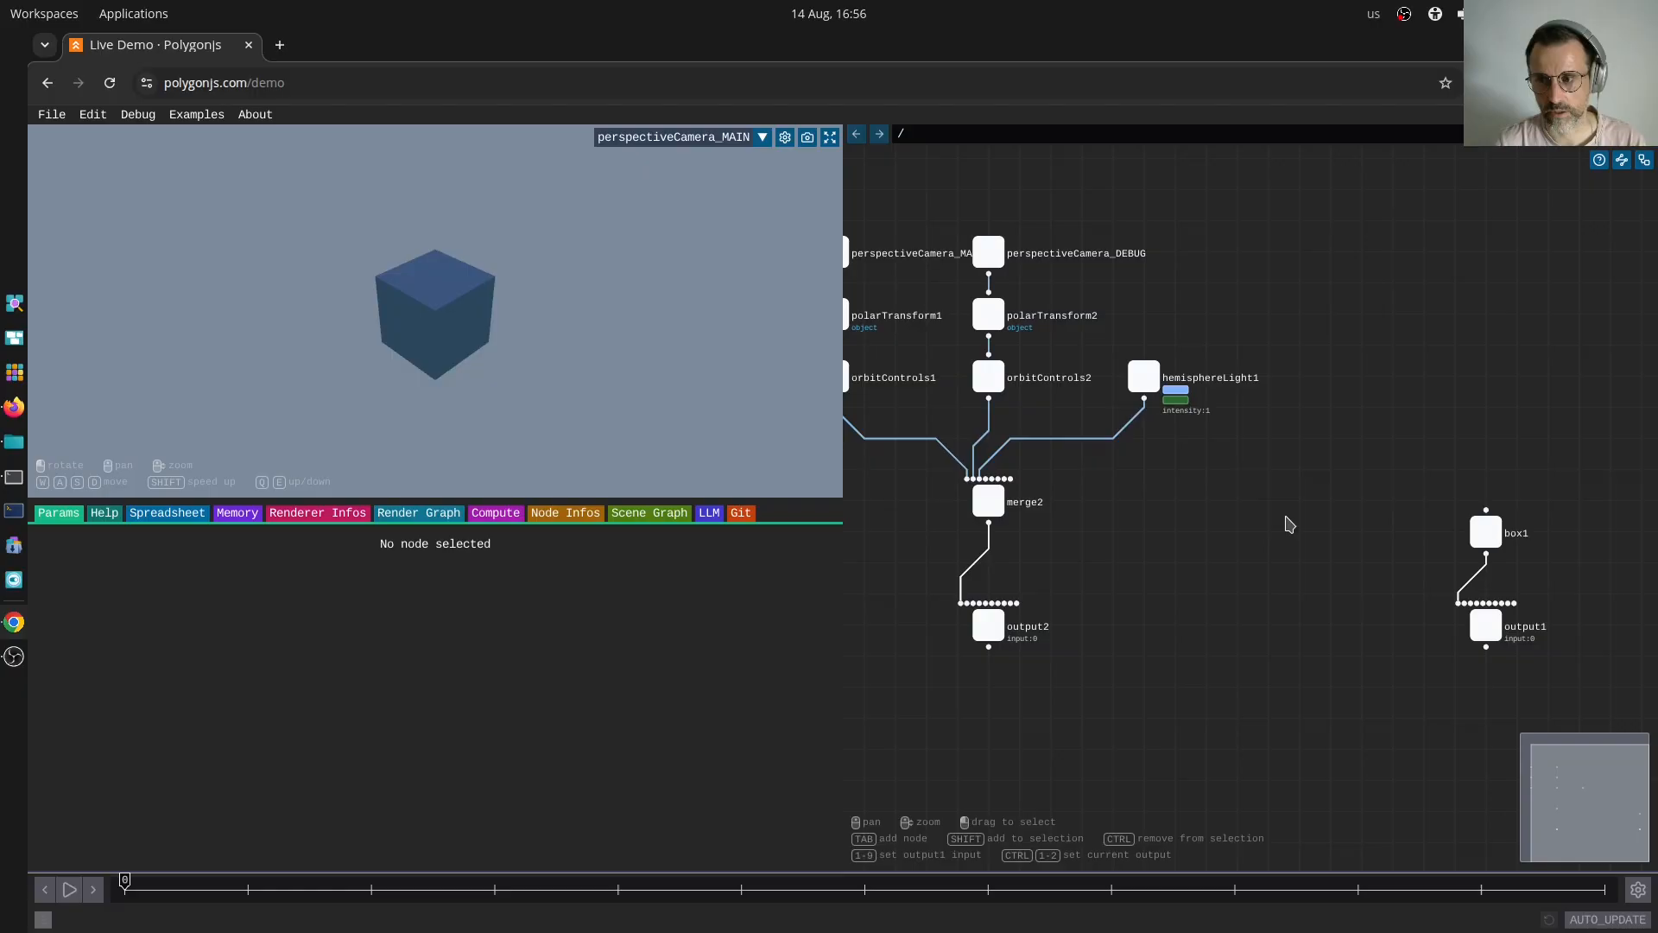
pyautogui.click(1486, 531)
pyautogui.moveTo(462, 311)
pyautogui.mouseDown()
pyautogui.moveTo(474, 279)
pyautogui.moveTo(459, 288)
pyautogui.mouseUp()
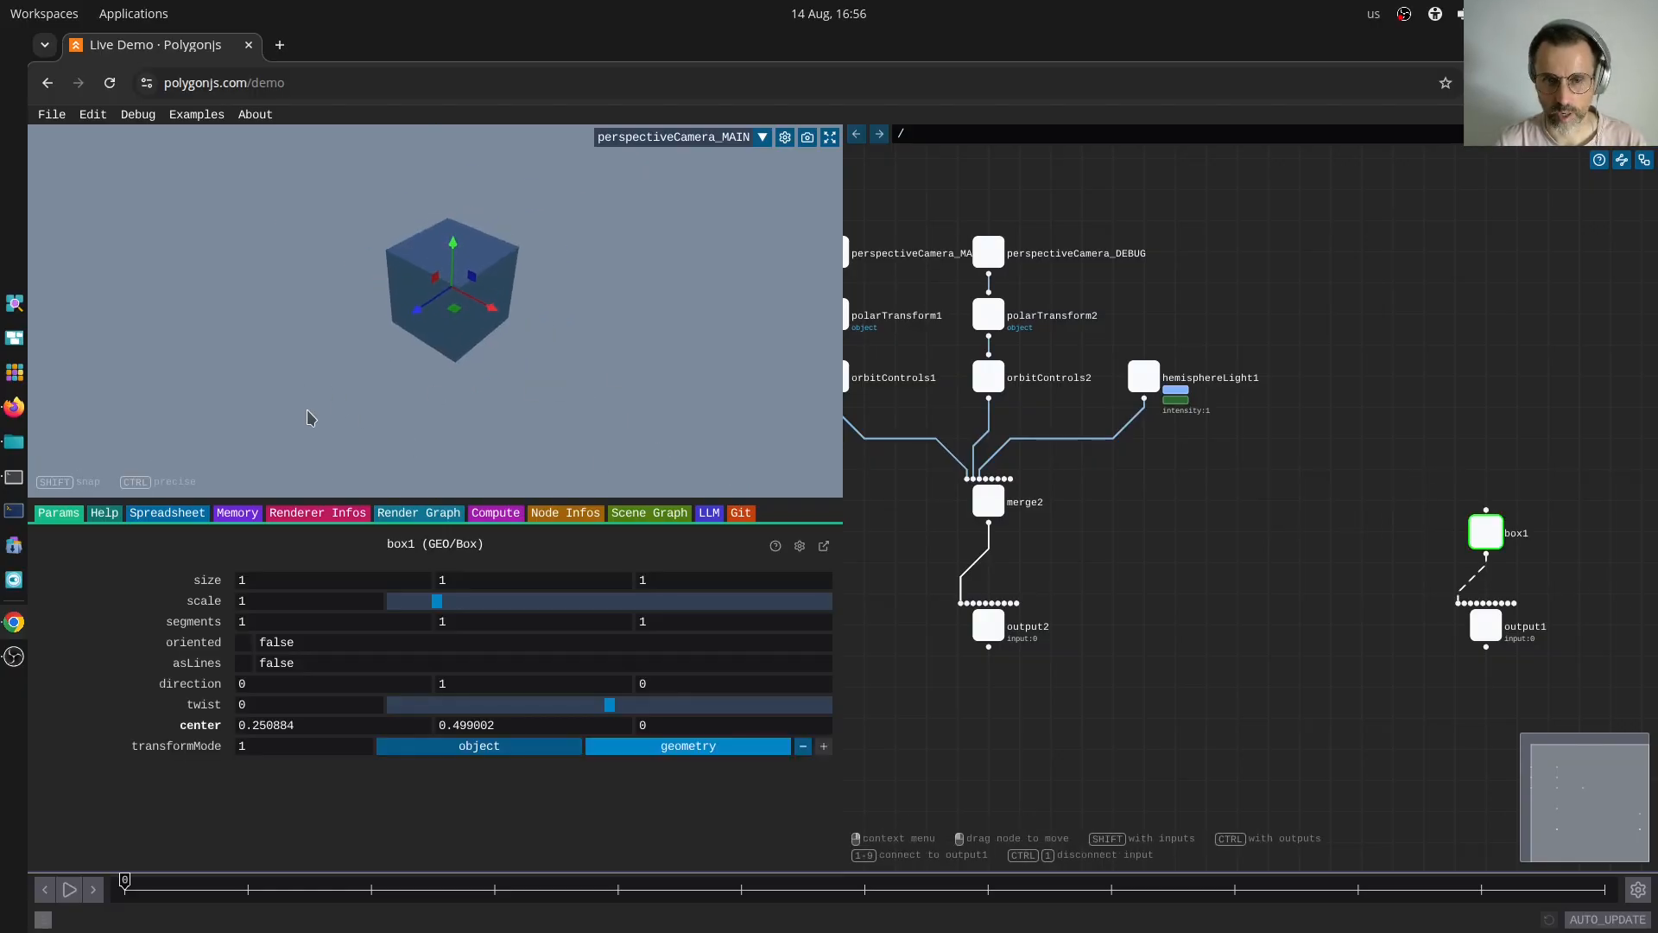
# - Raise the intensity of hemisphereLight1 to about 2.18 and restore its default
pyautogui.click(1144, 377)
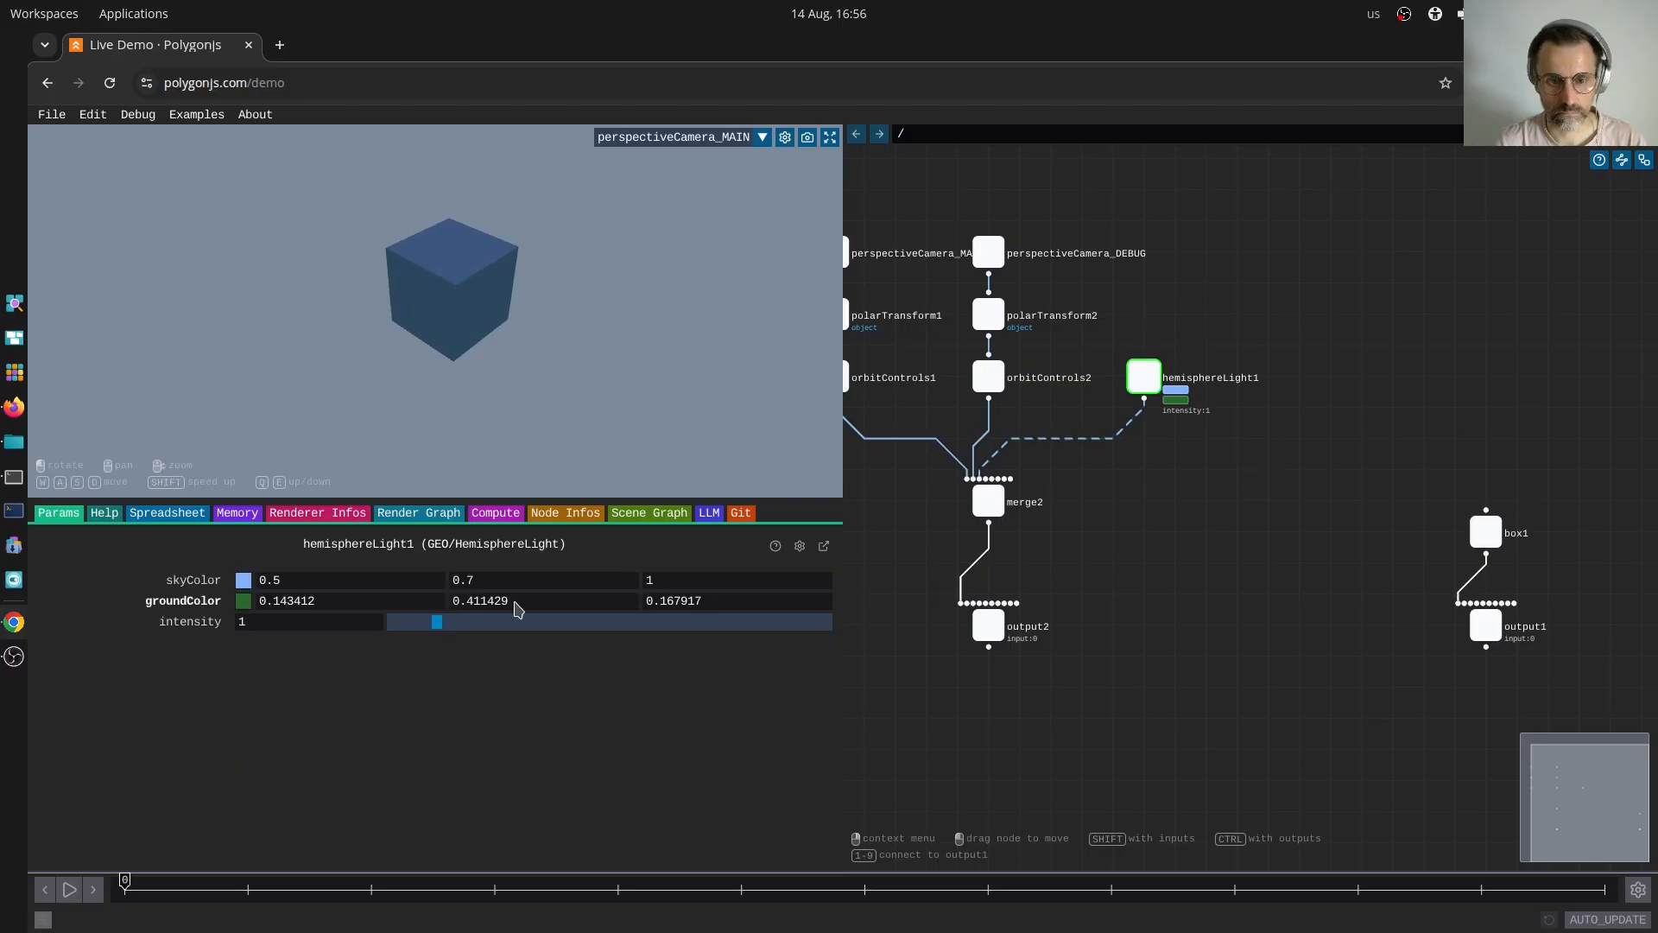
pyautogui.moveTo(439, 621); pyautogui.dragTo(487, 622)
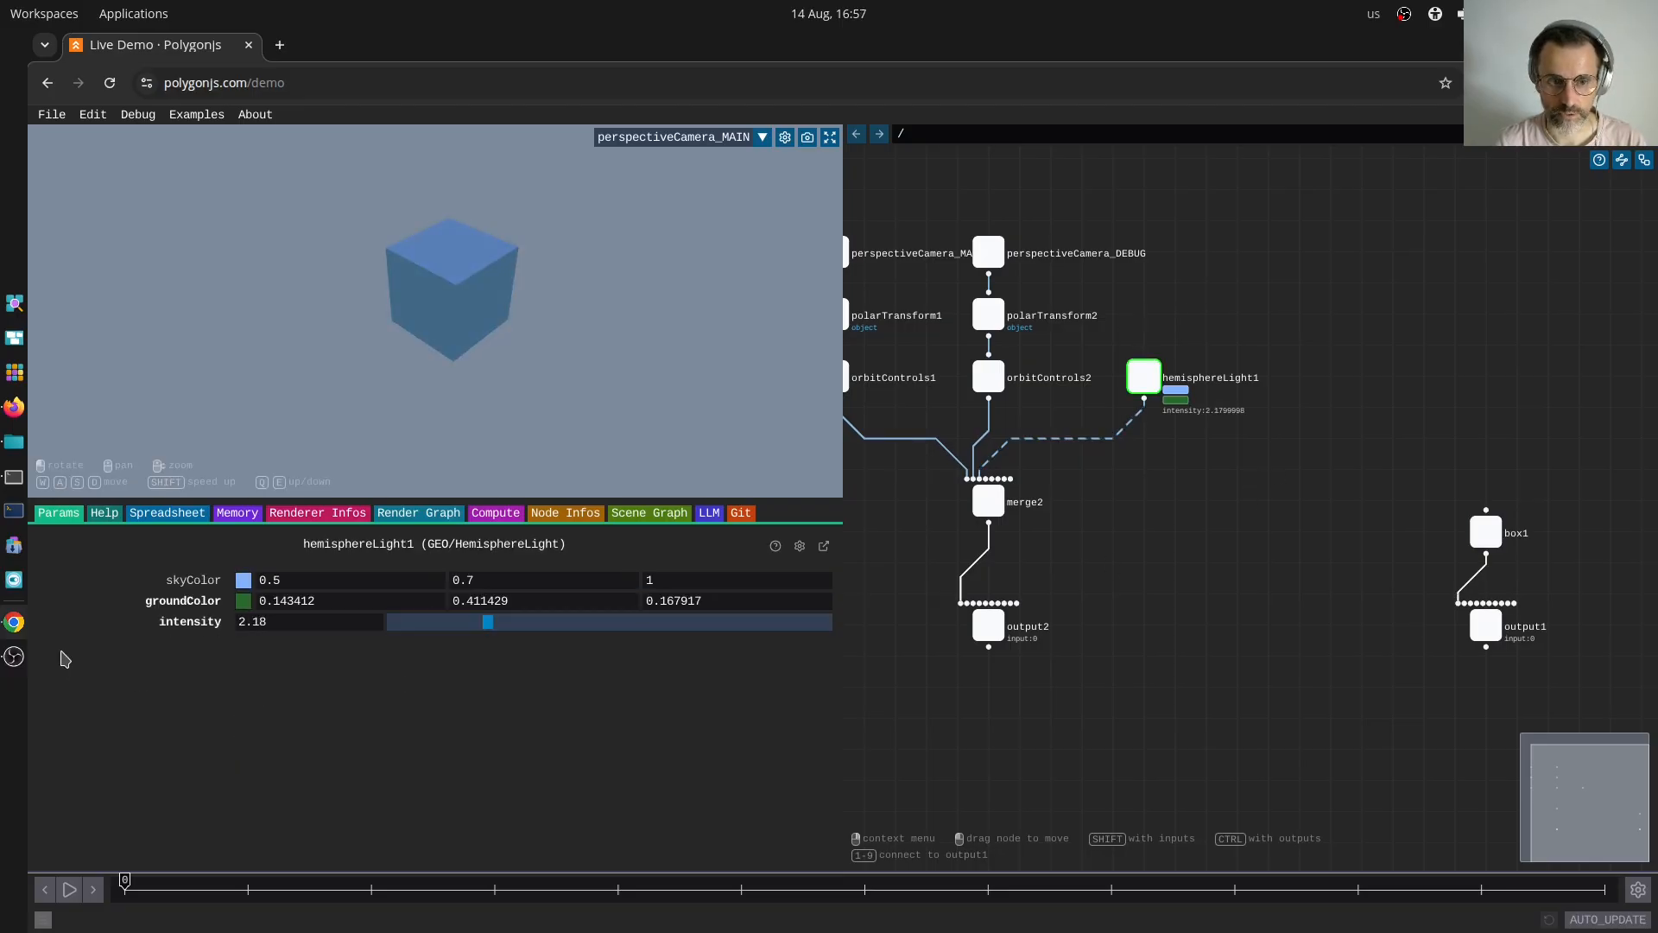
pyautogui.click(190, 626)
# - Reset the center of box1 to its default of 0, 0, 0
pyautogui.click(1485, 531)
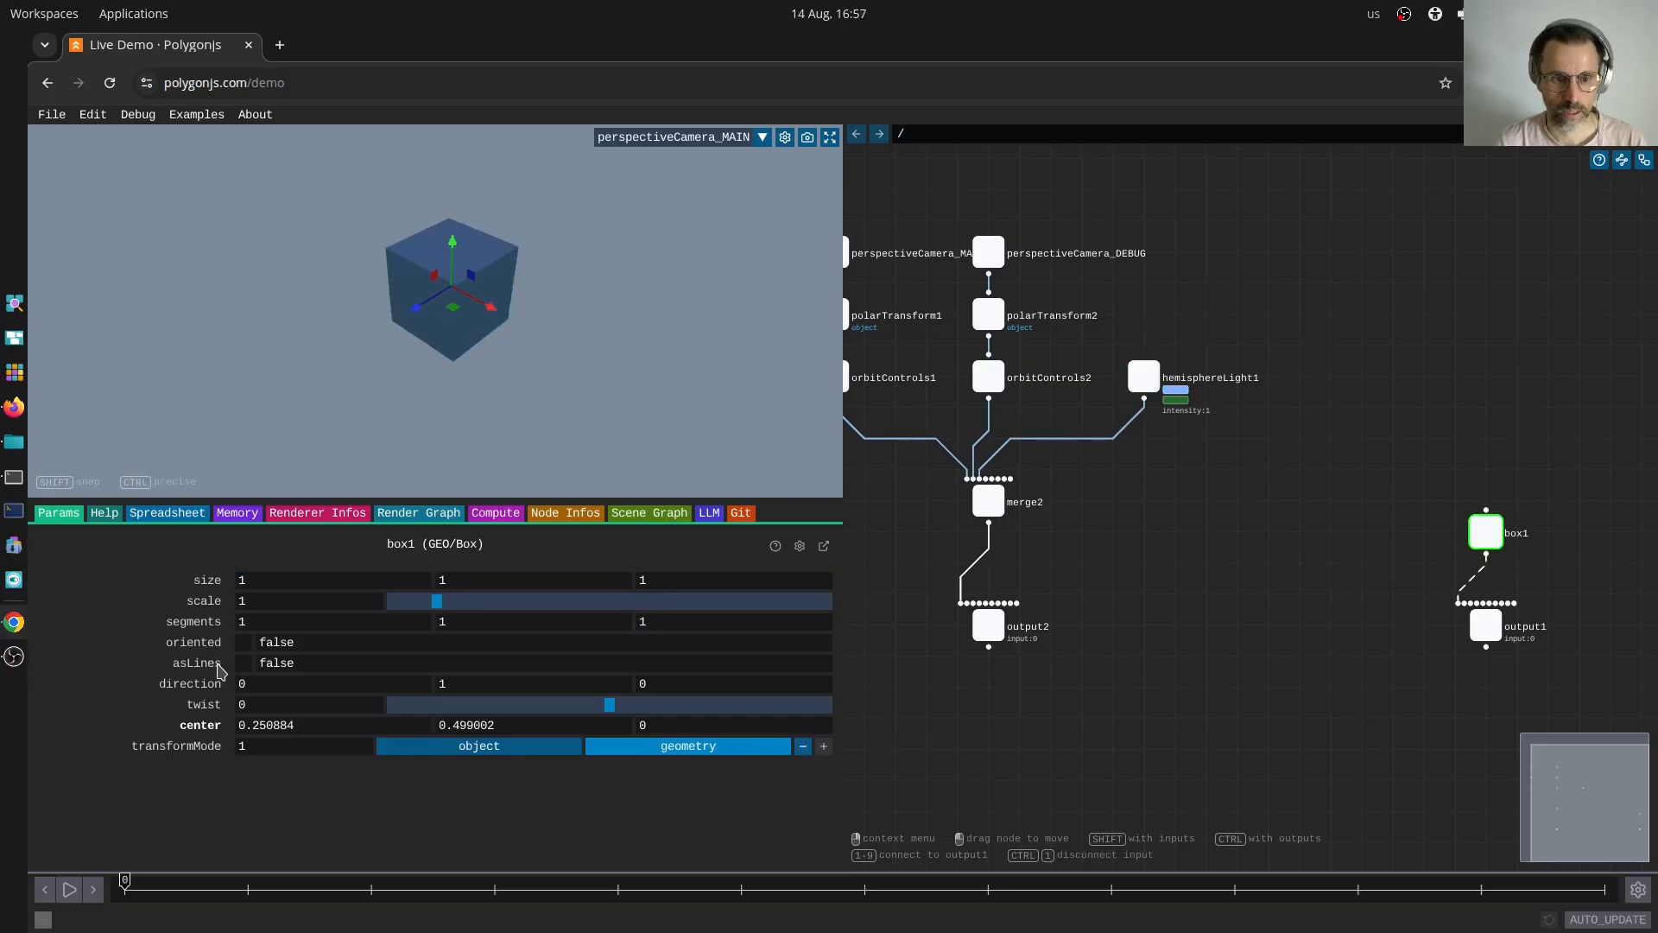
pyautogui.click(207, 725)
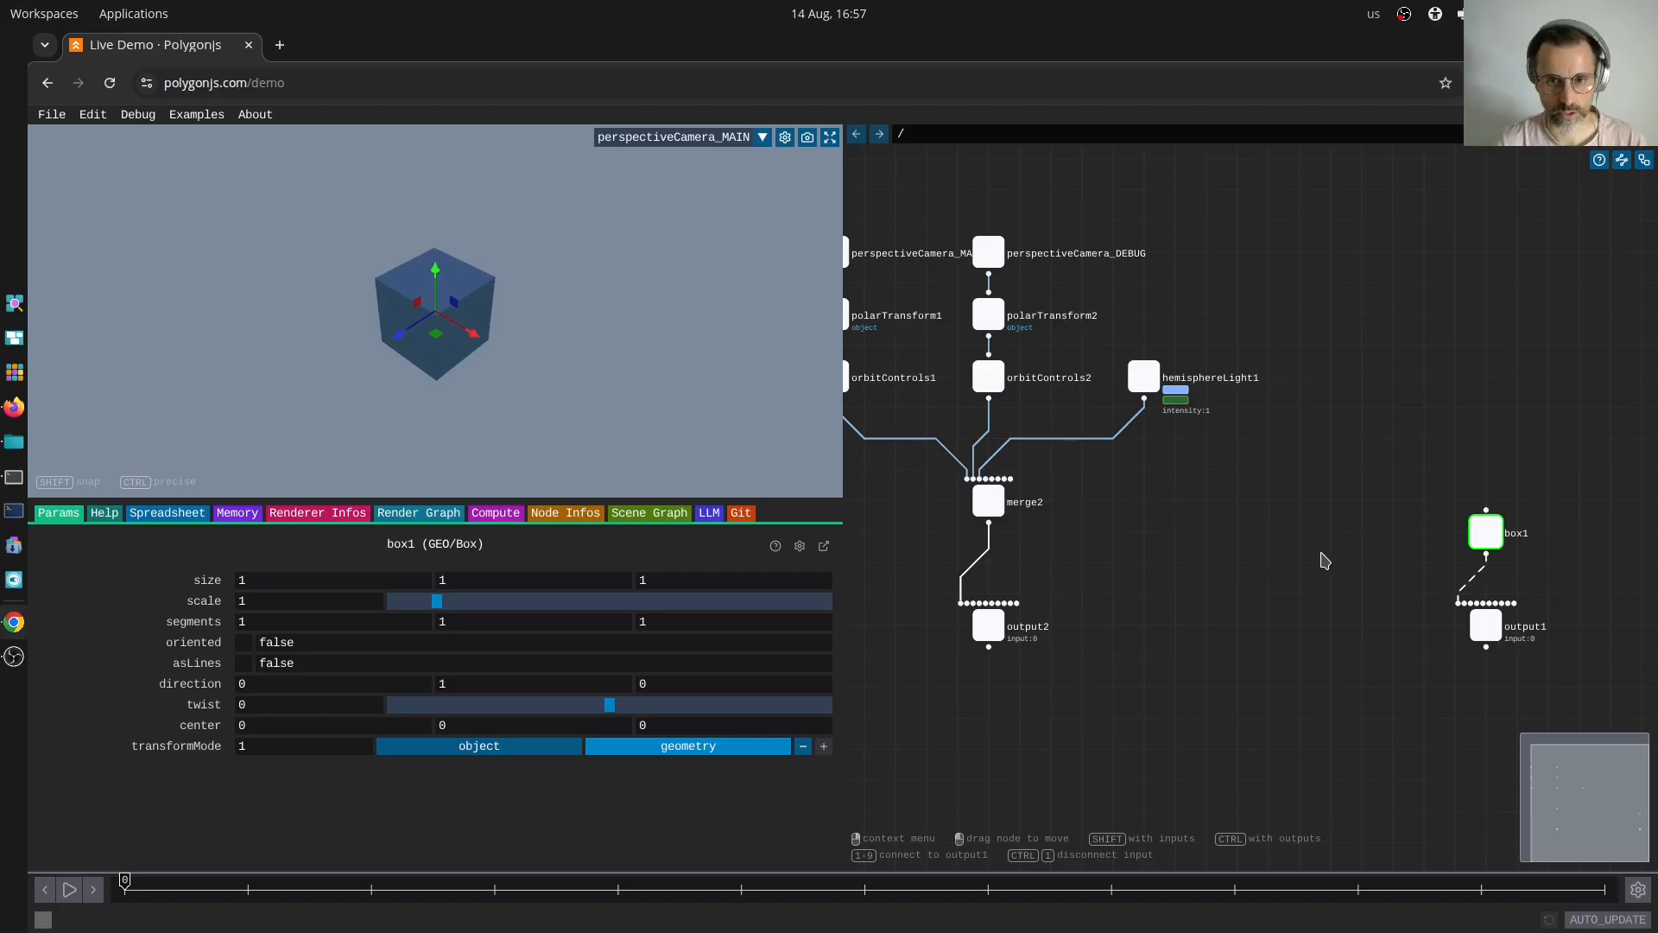
# - Examine the two output nodes and the camera and light branches feeding output2, including the parameters of perspectiveCamera_MAIN
pyautogui.moveTo(1326, 562); pyautogui.dragTo(1306, 537, button='middle')
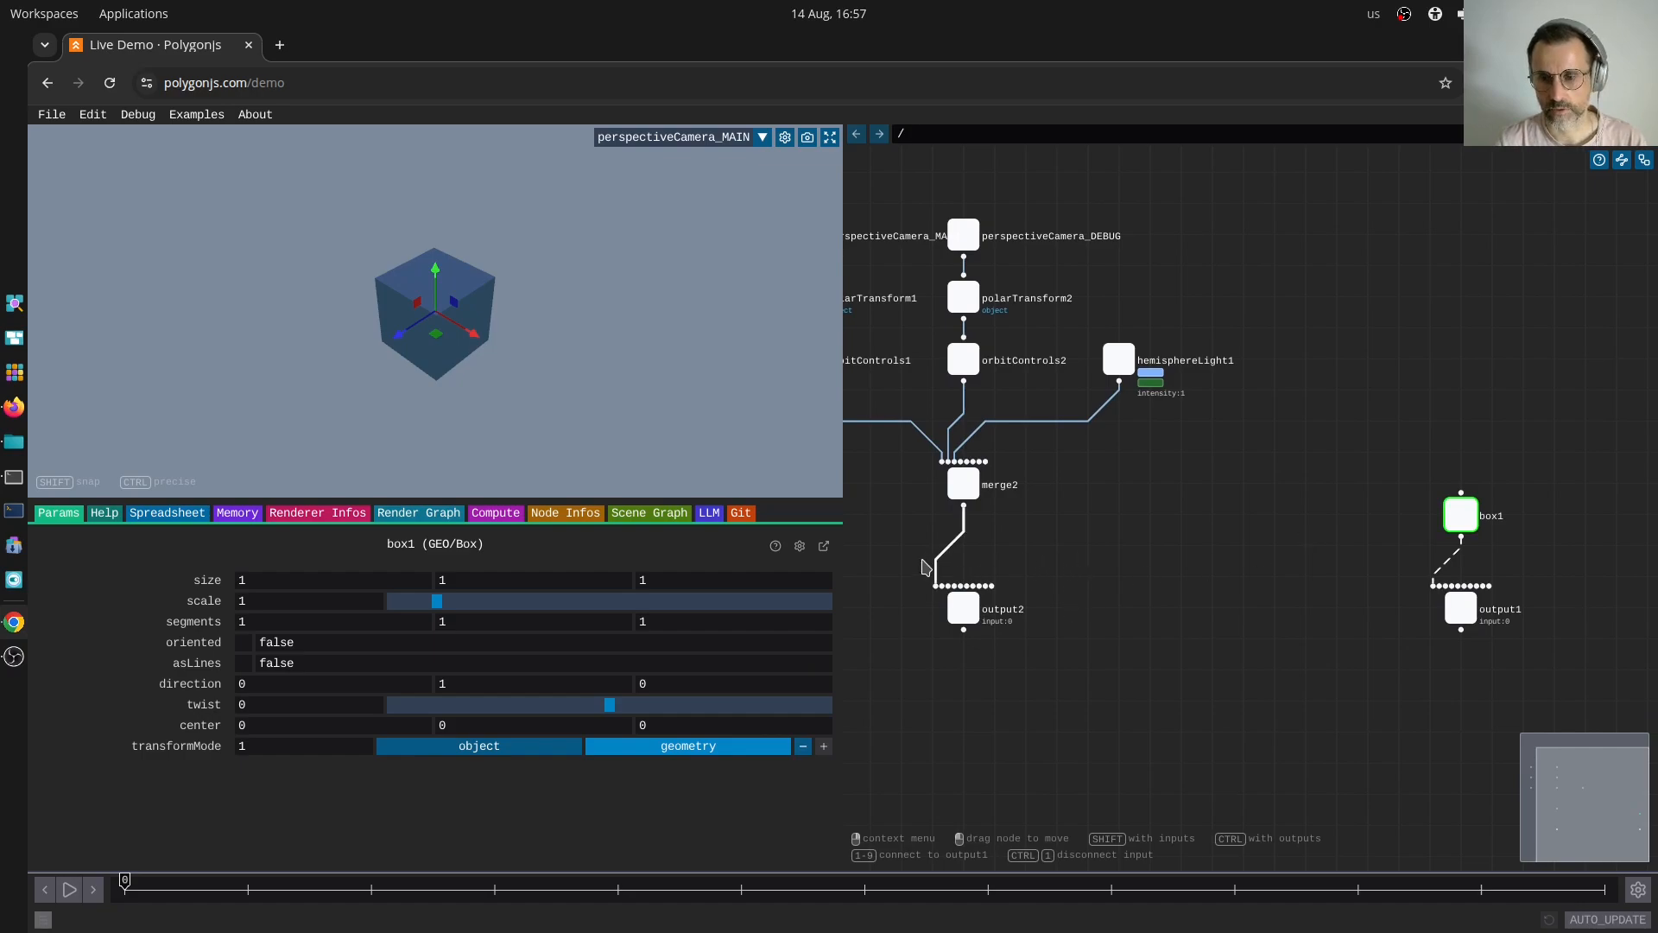
pyautogui.moveTo(914, 572); pyautogui.dragTo(1605, 718)
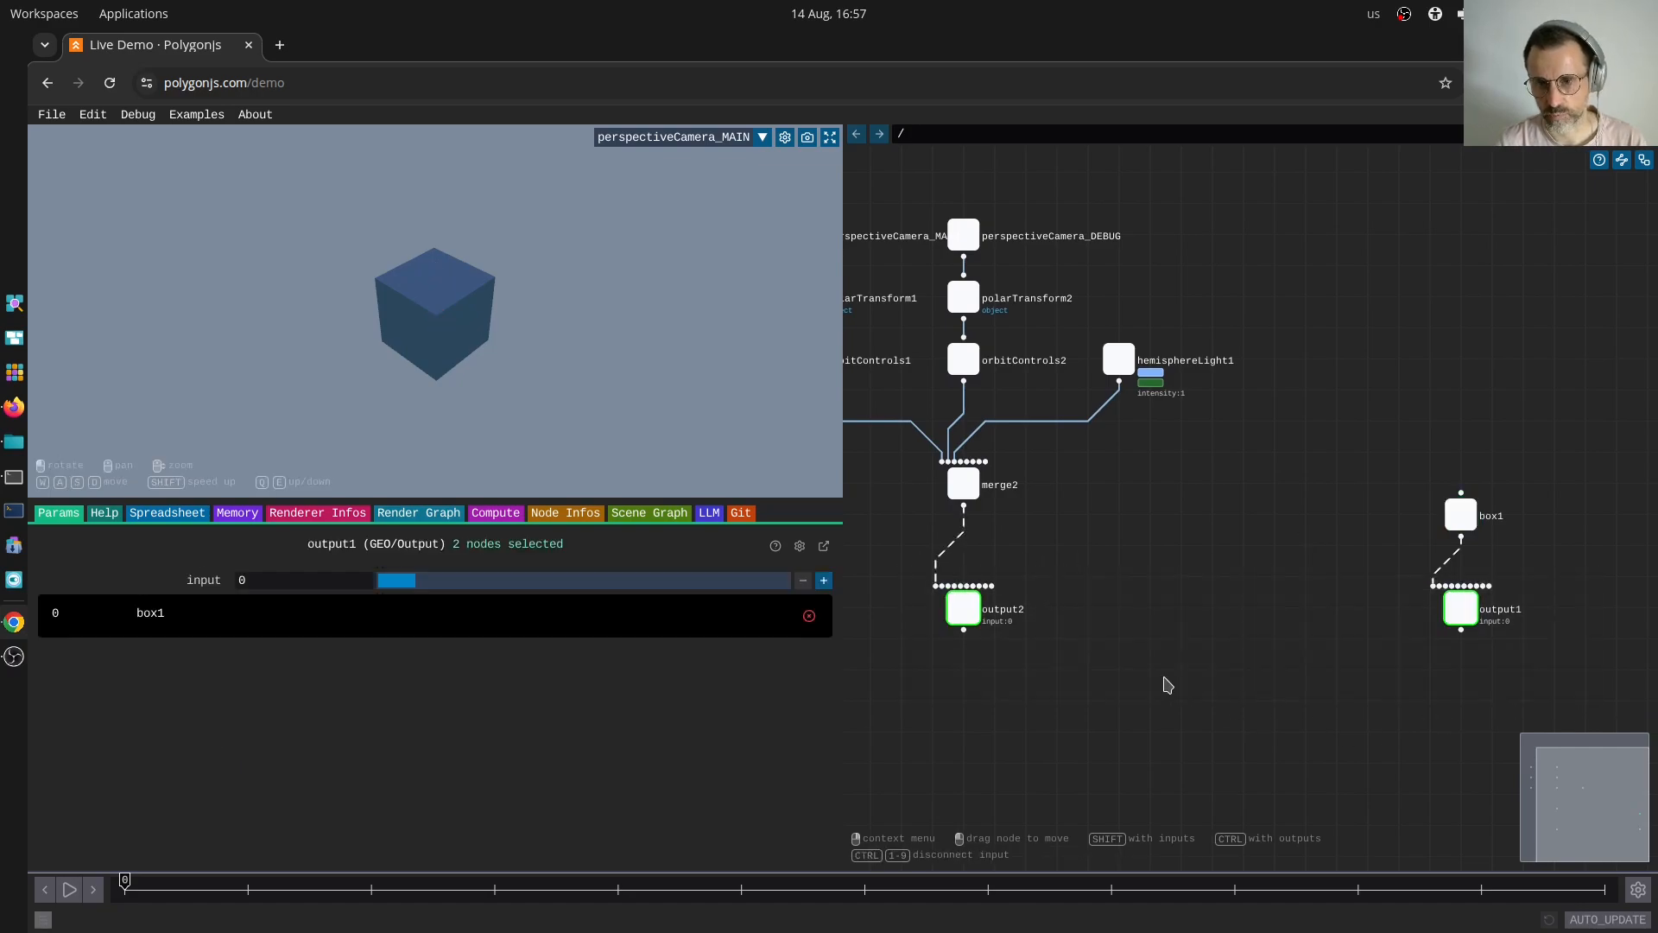
pyautogui.moveTo(1150, 647); pyautogui.dragTo(1219, 686, button='middle')
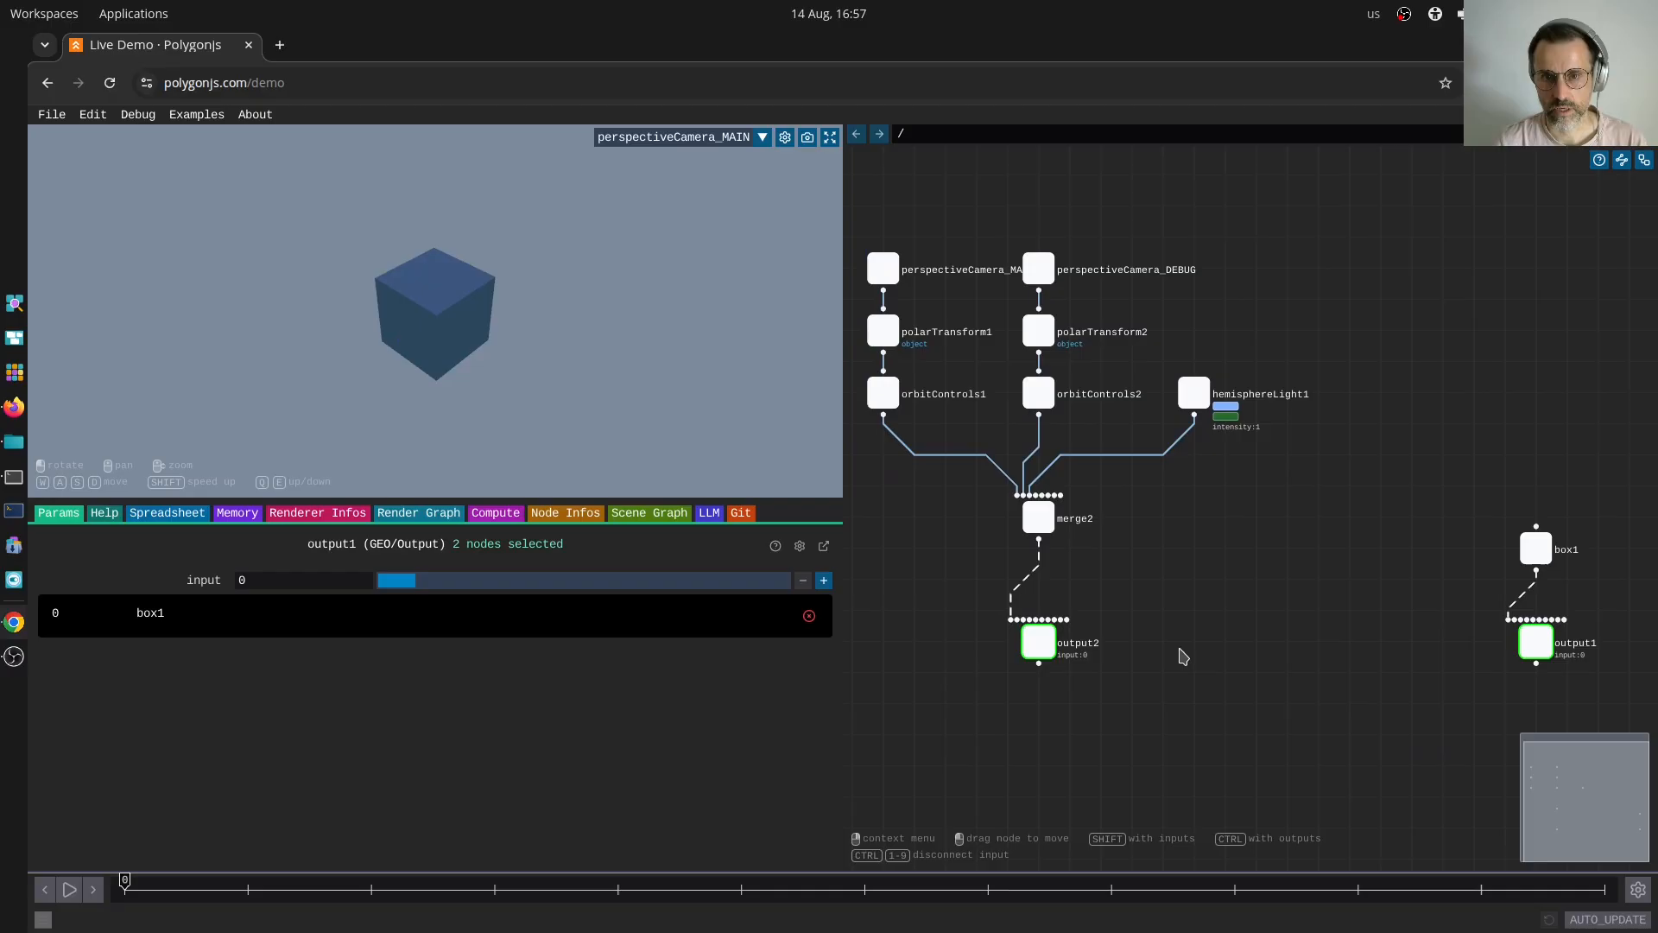
pyautogui.moveTo(1277, 604); pyautogui.dragTo(1225, 603, button='middle')
pyautogui.click(1241, 602)
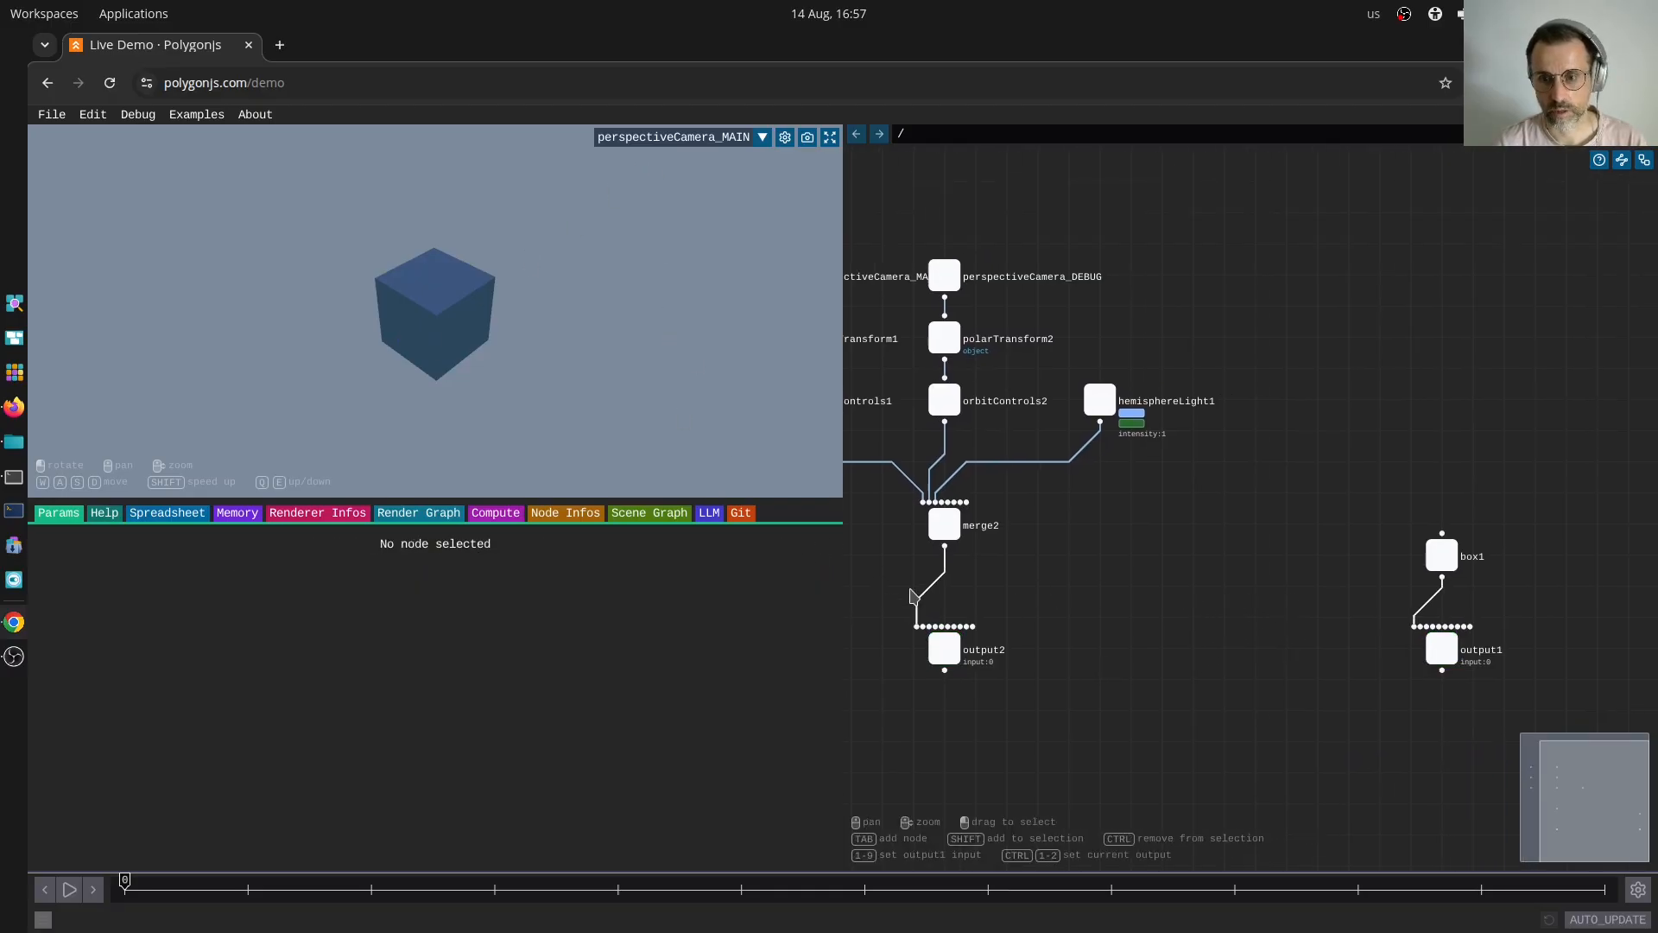
pyautogui.moveTo(937, 591); pyautogui.dragTo(1076, 570, button='middle')
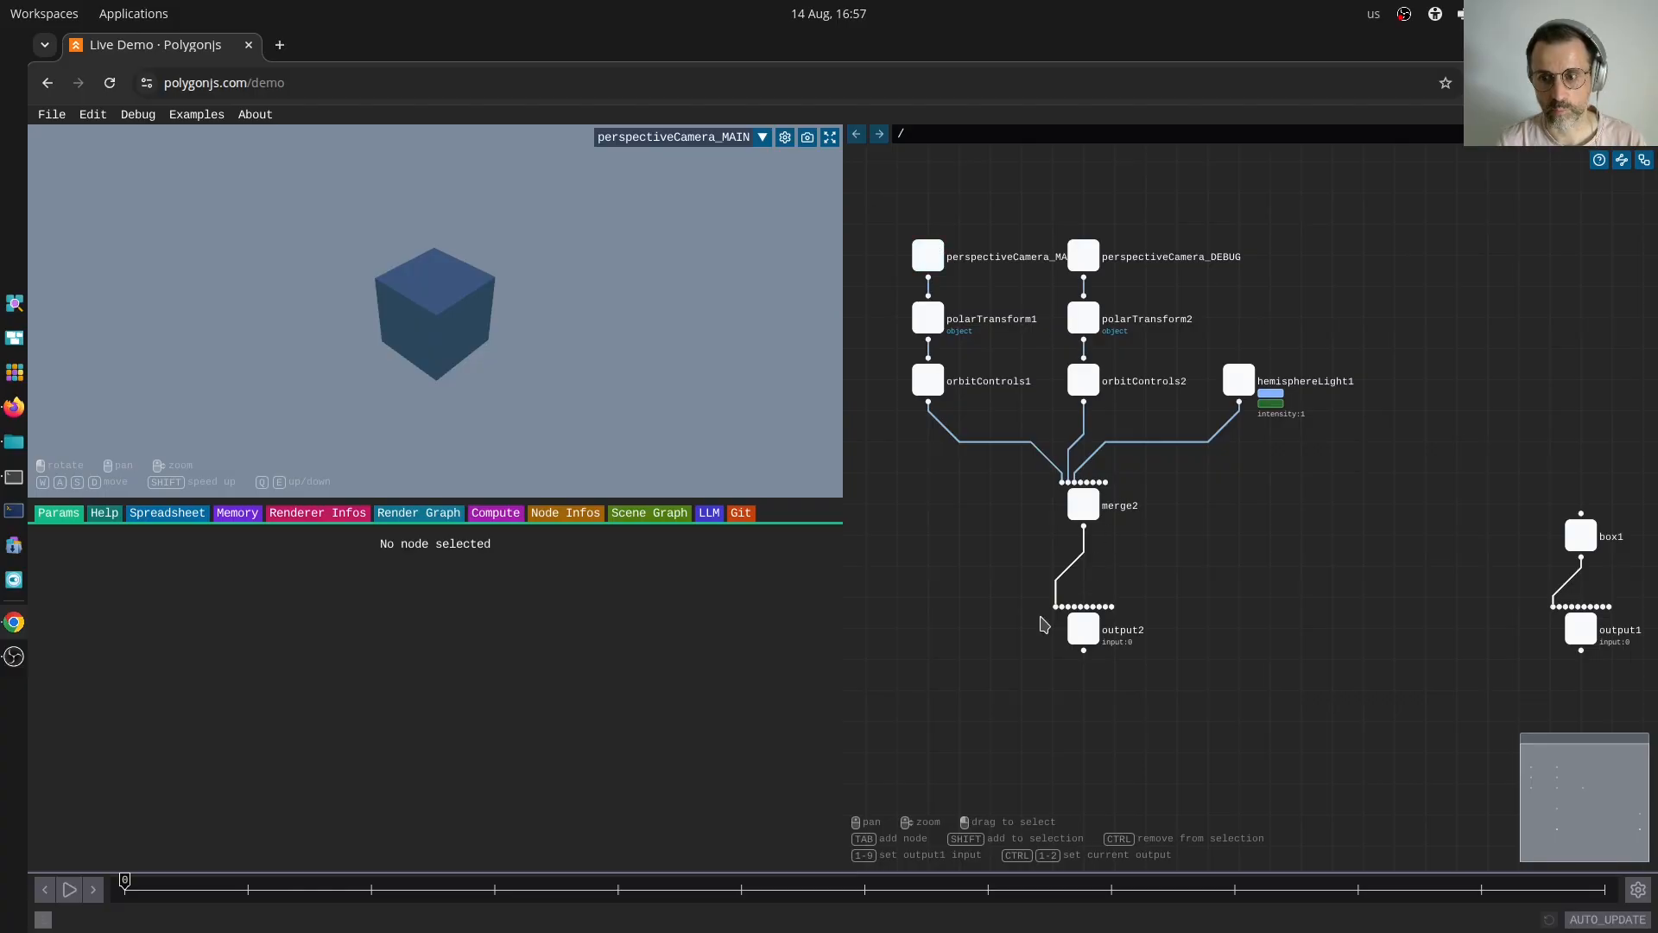
pyautogui.moveTo(1430, 610); pyautogui.dragTo(1555, 595, button='middle')
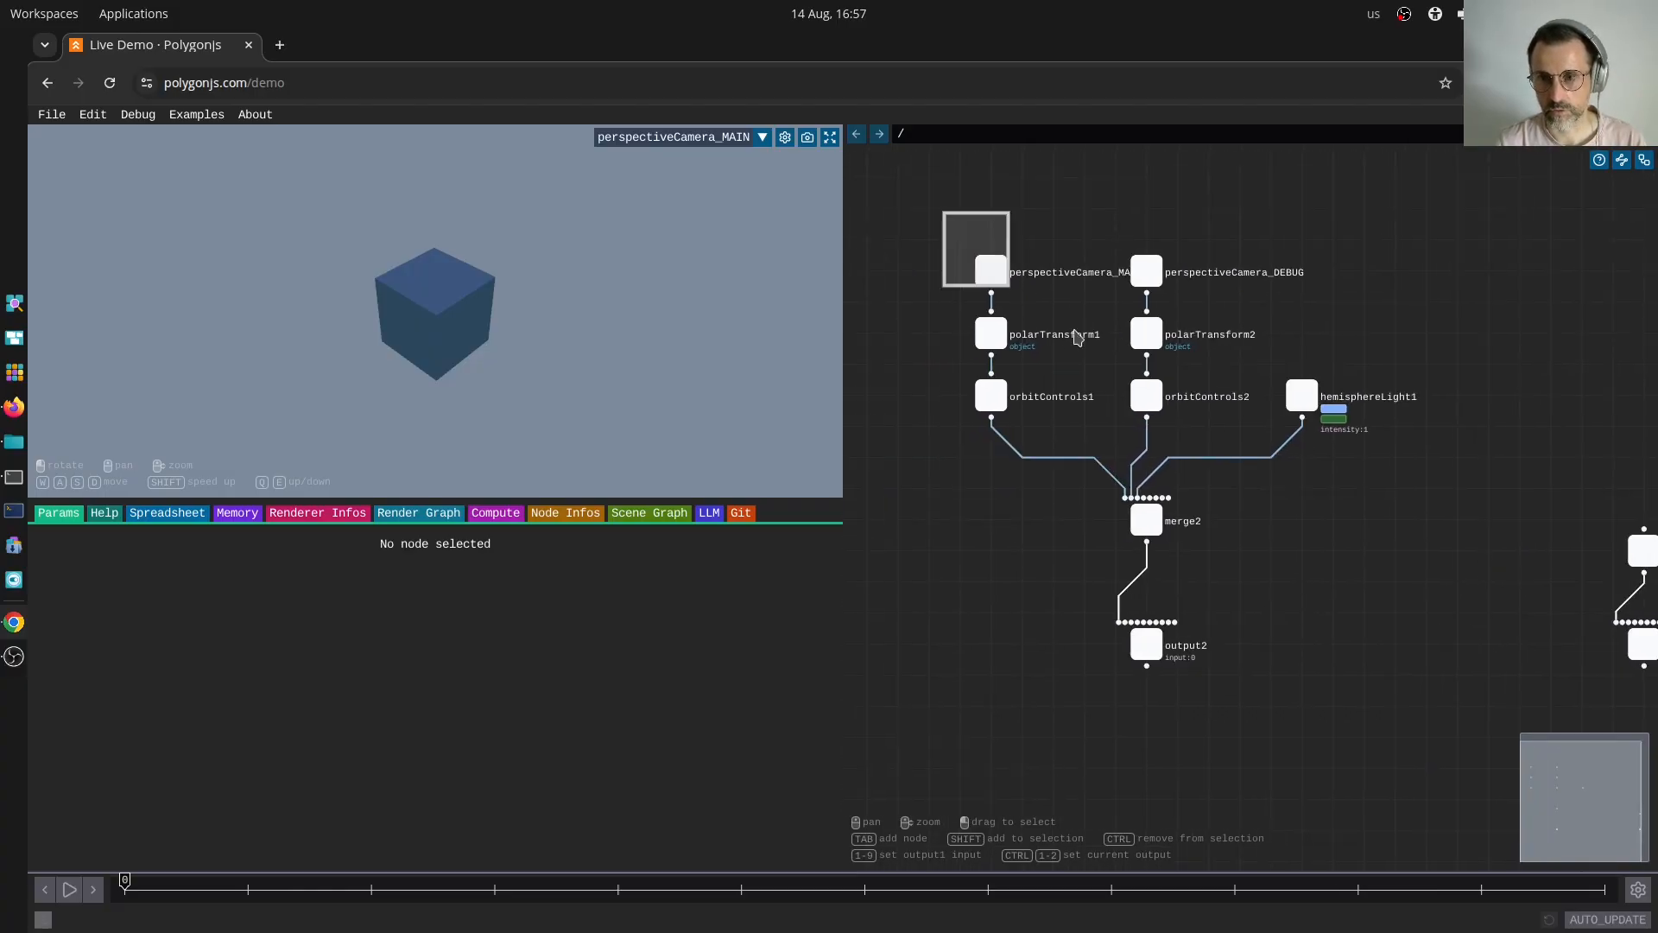
pyautogui.click(986, 269)
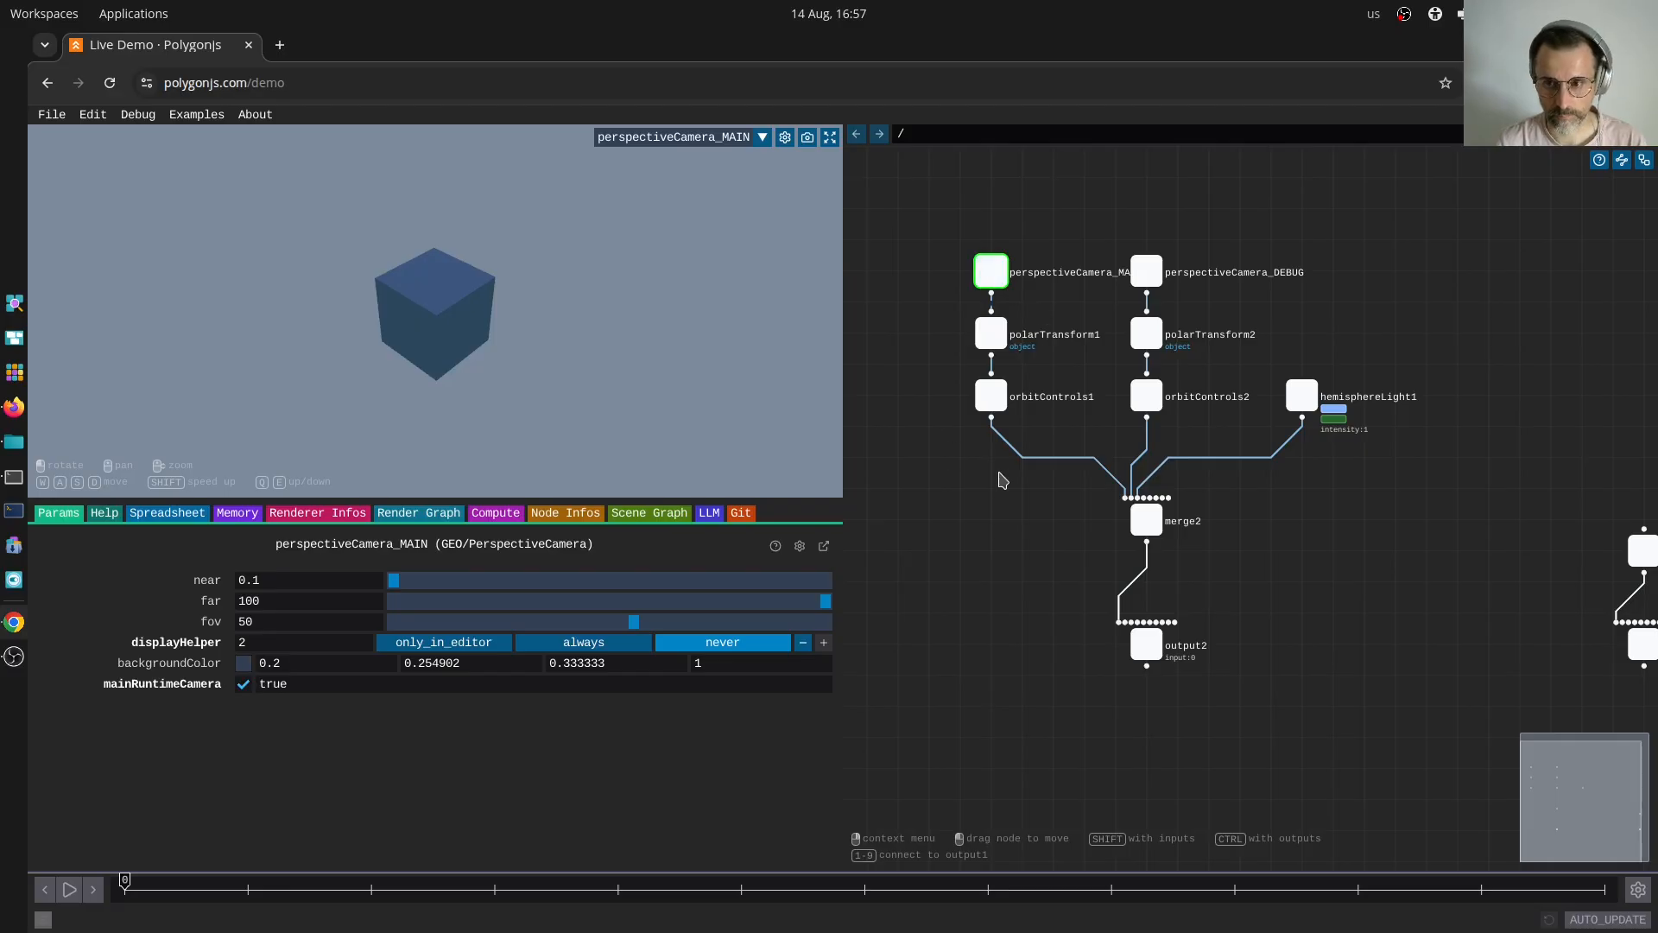
# - Disconnect box1 from output1 and move the box1 node slightly farther above output1
pyautogui.moveTo(1627, 570); pyautogui.dragTo(1363, 549, button='middle')
pyautogui.click(1383, 544)
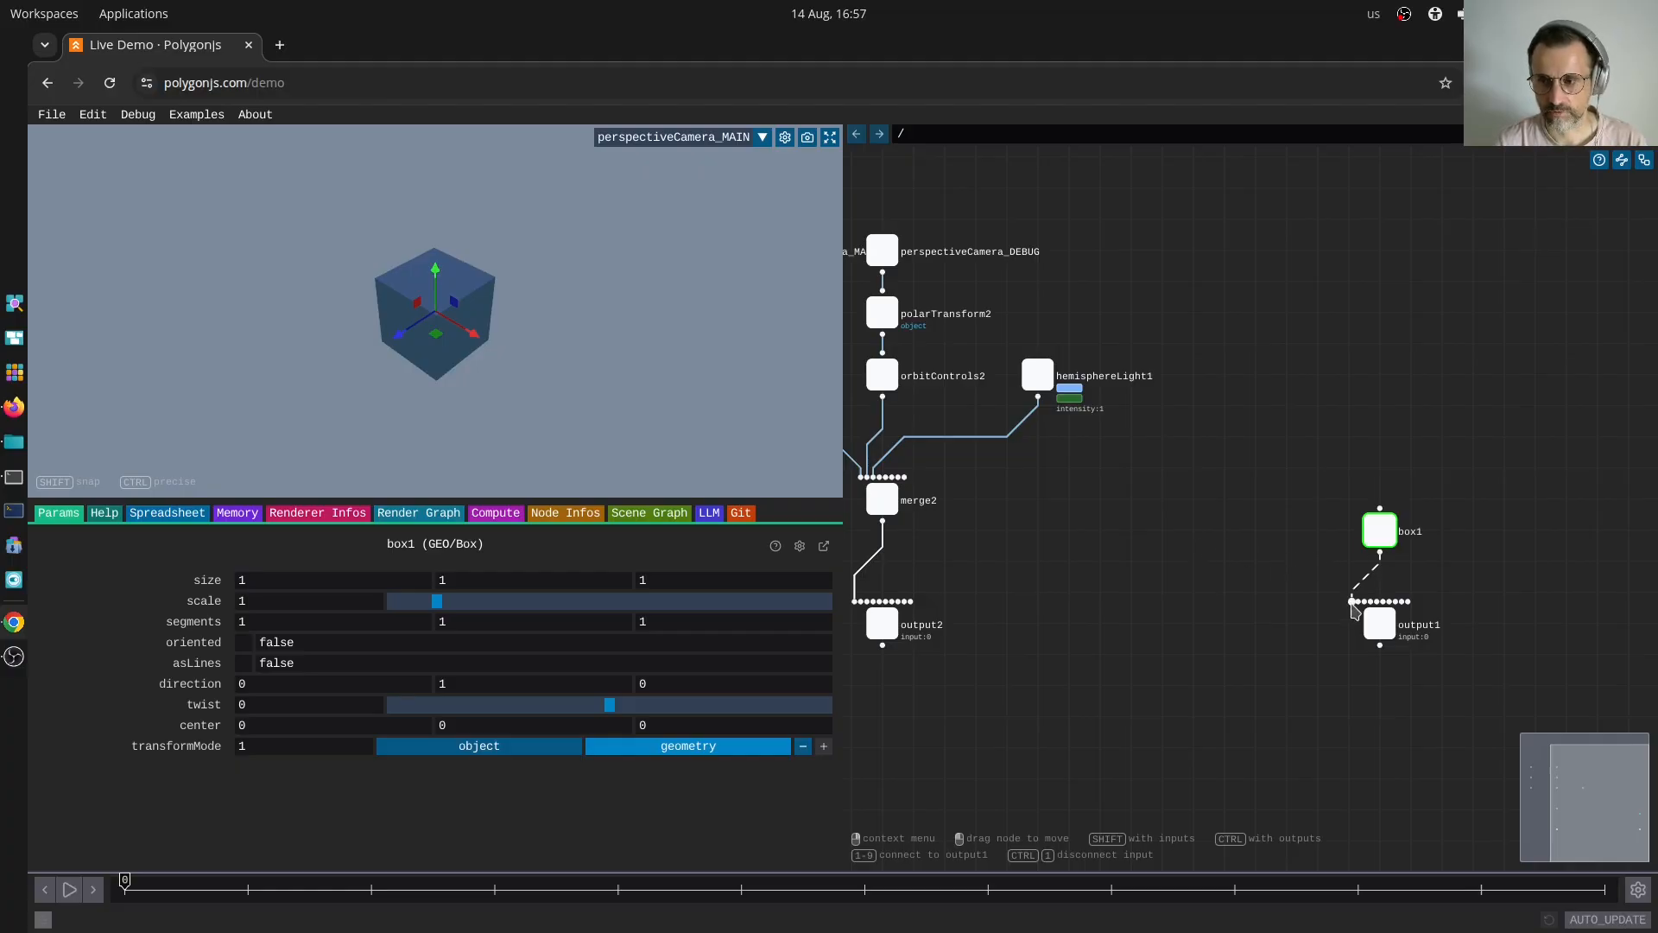
pyautogui.moveTo(1354, 609); pyautogui.dragTo(1172, 648)
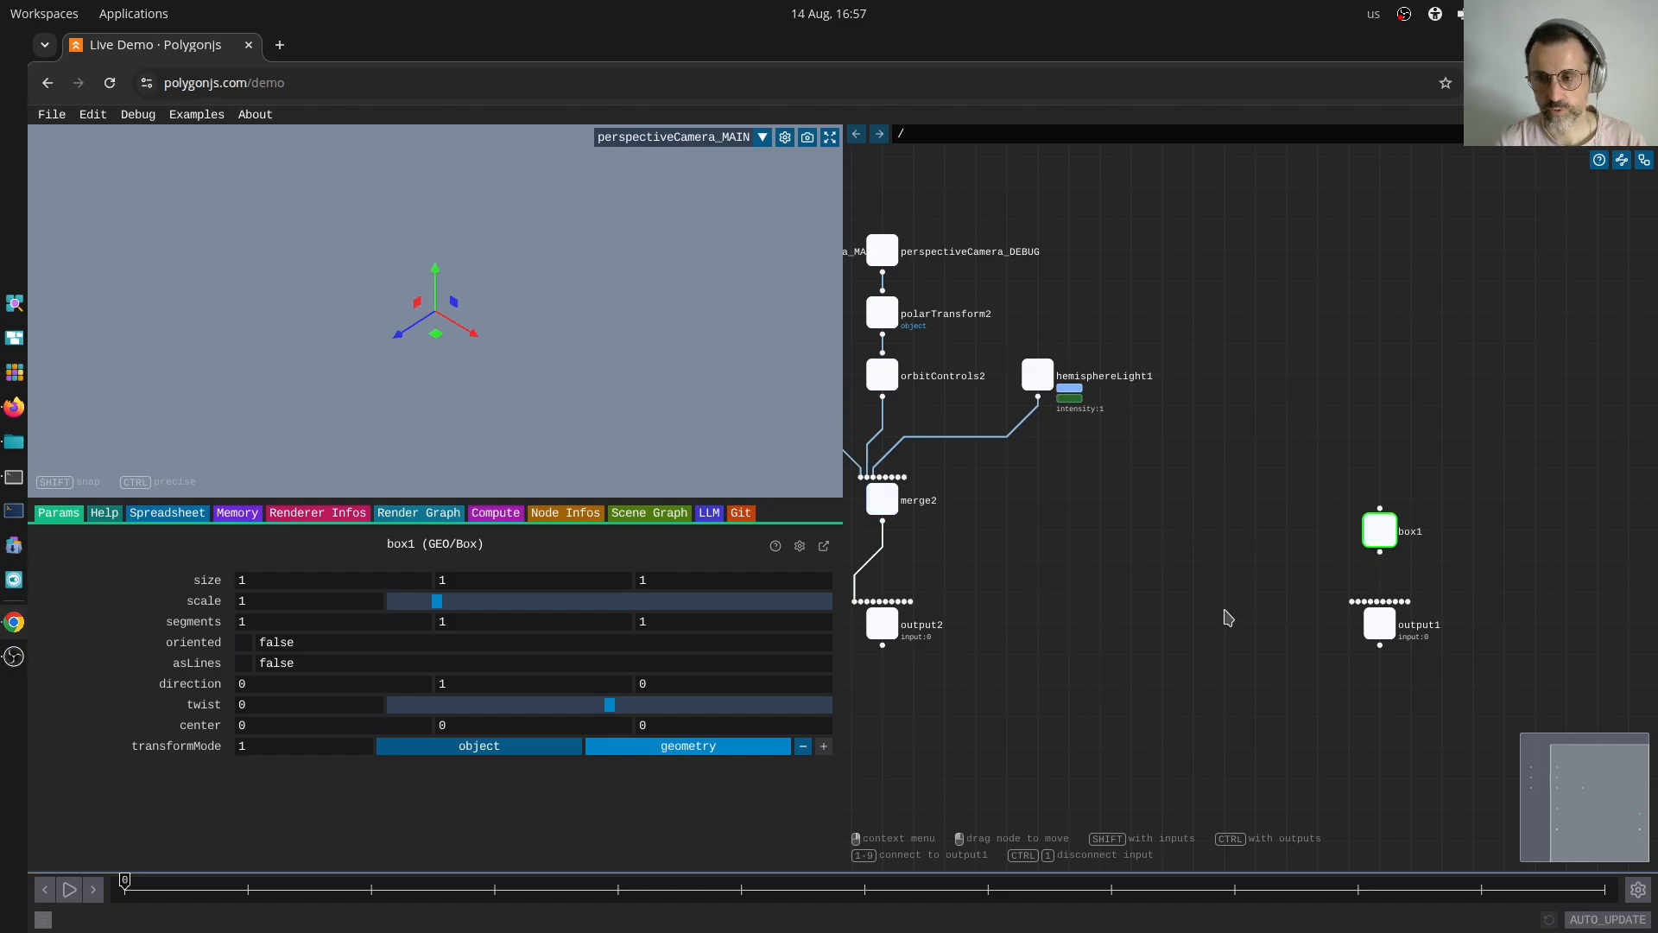
pyautogui.moveTo(1380, 530); pyautogui.dragTo(1380, 500)
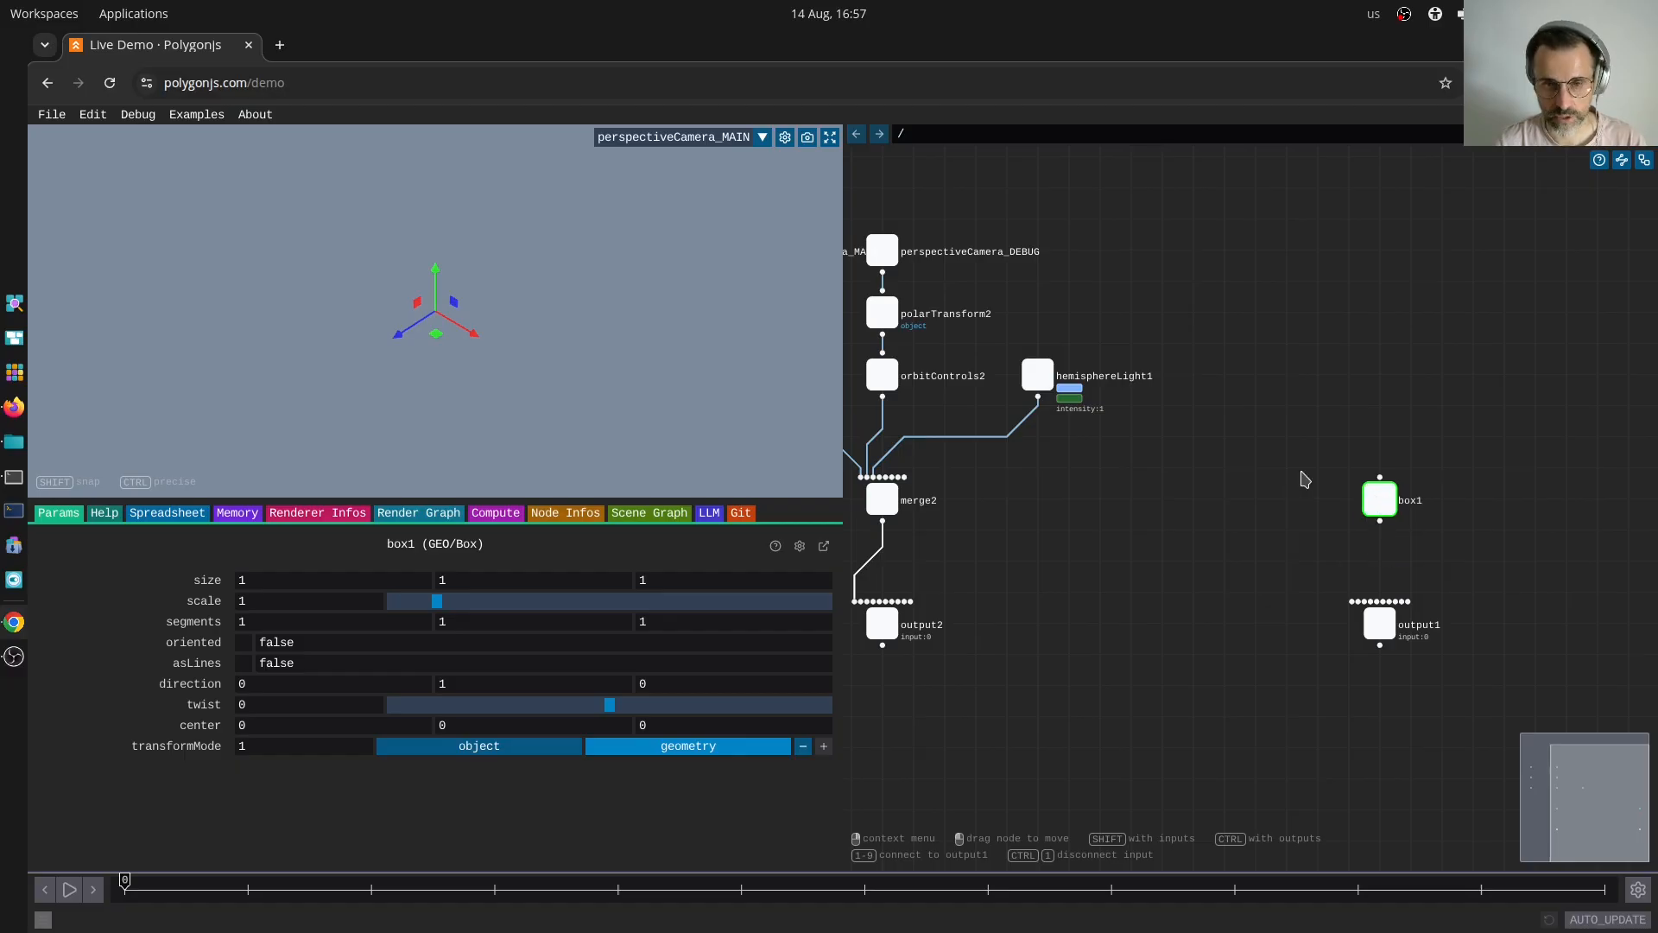
# - Display the scene graph and disconnect merge2 from the first input of output2
pyautogui.scroll(-1, 1223, 501)
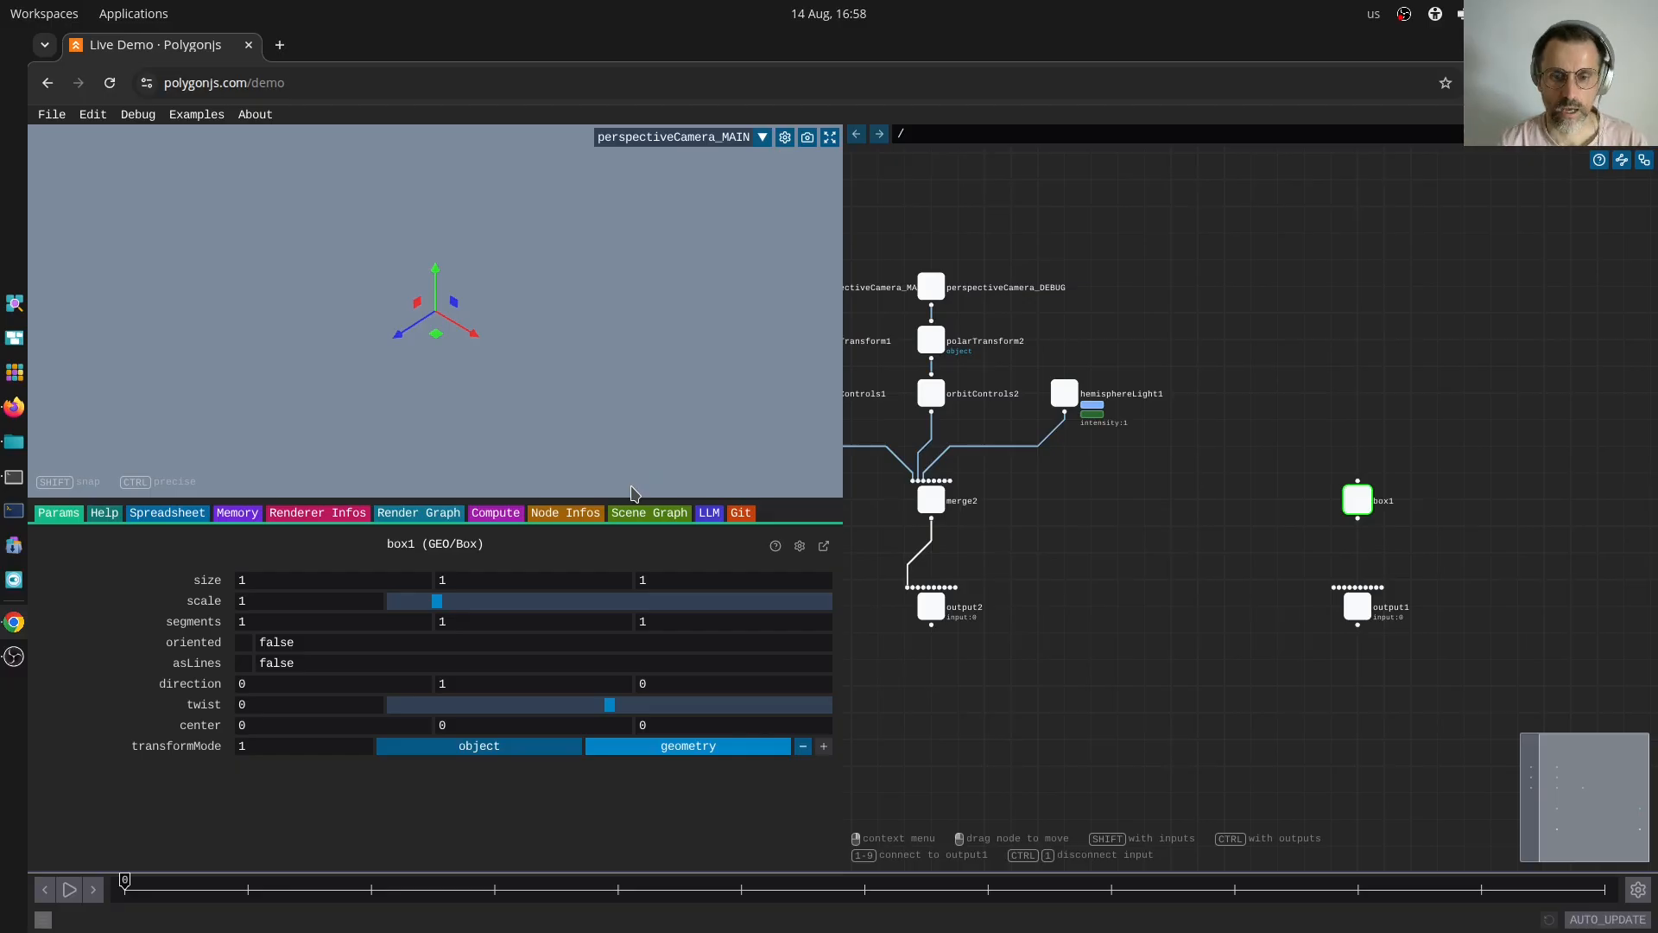
pyautogui.click(650, 512)
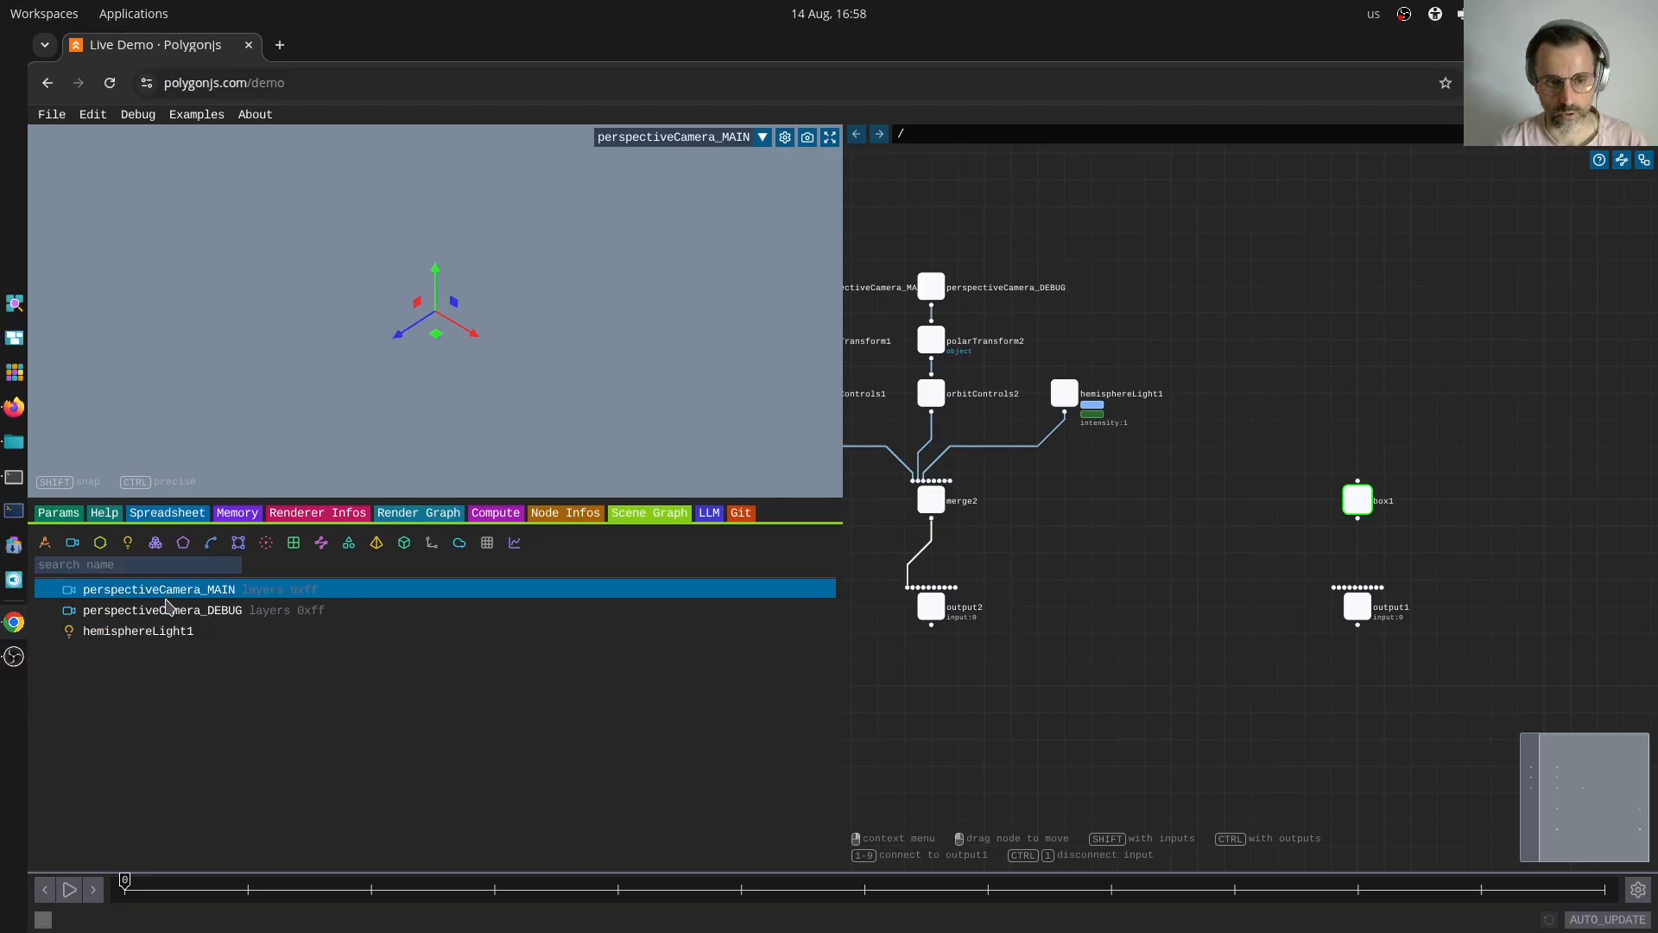
pyautogui.moveTo(1071, 563); pyautogui.dragTo(1210, 574, button='middle')
pyautogui.scroll(2, 1214, 577)
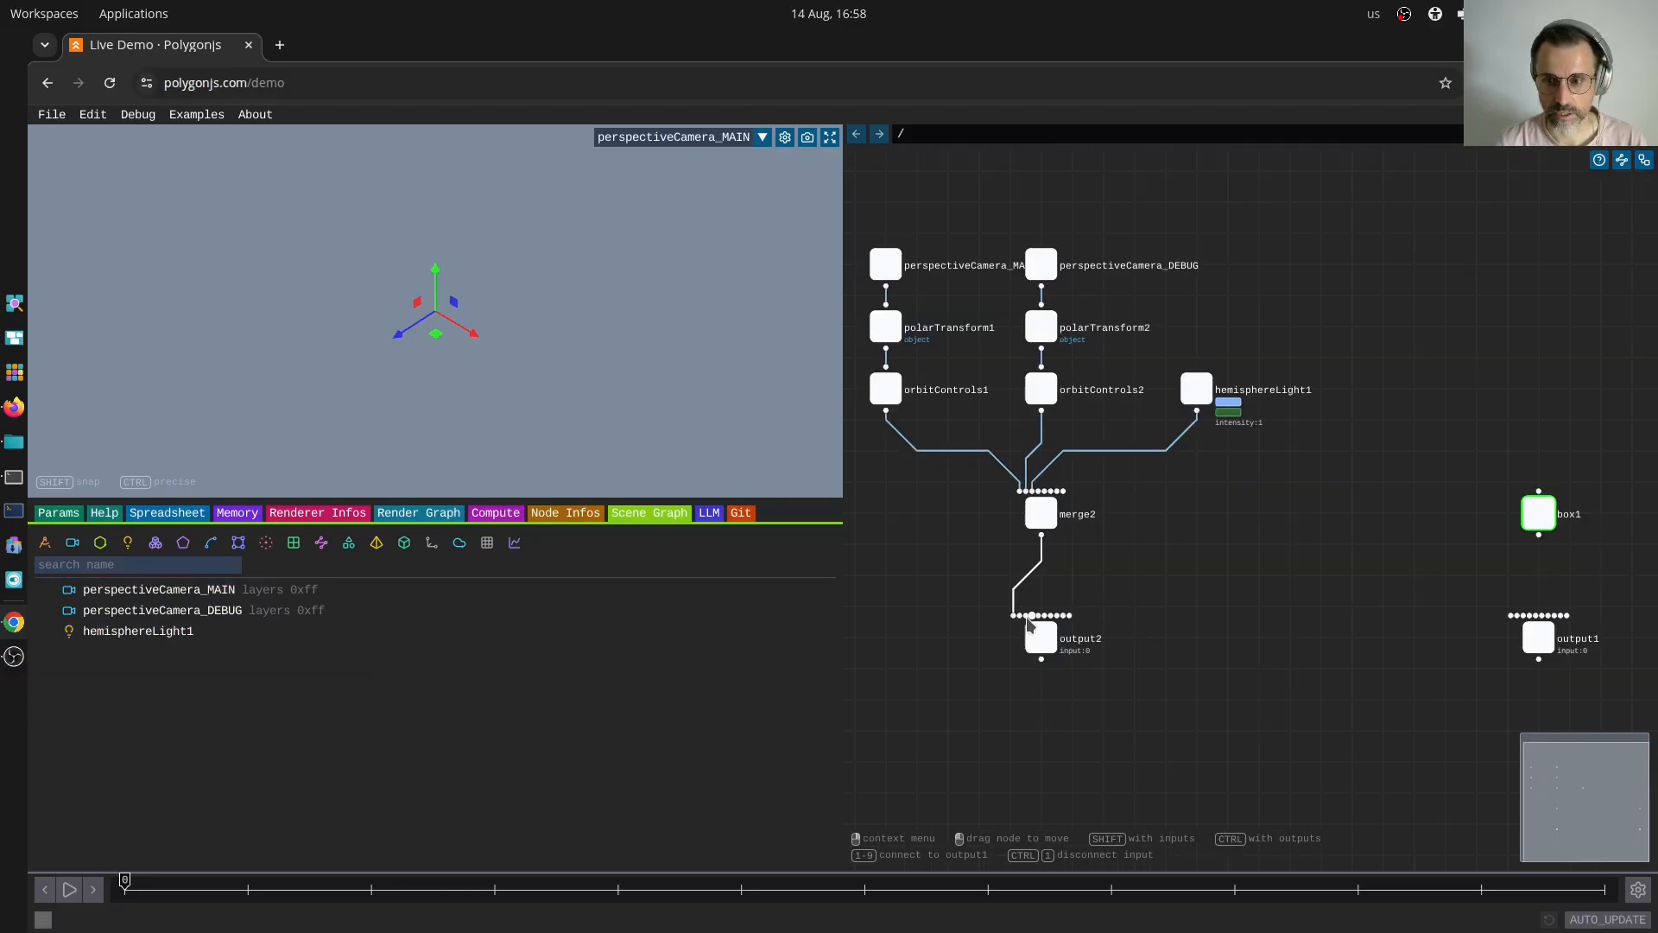
pyautogui.moveTo(1014, 616); pyautogui.dragTo(974, 608)
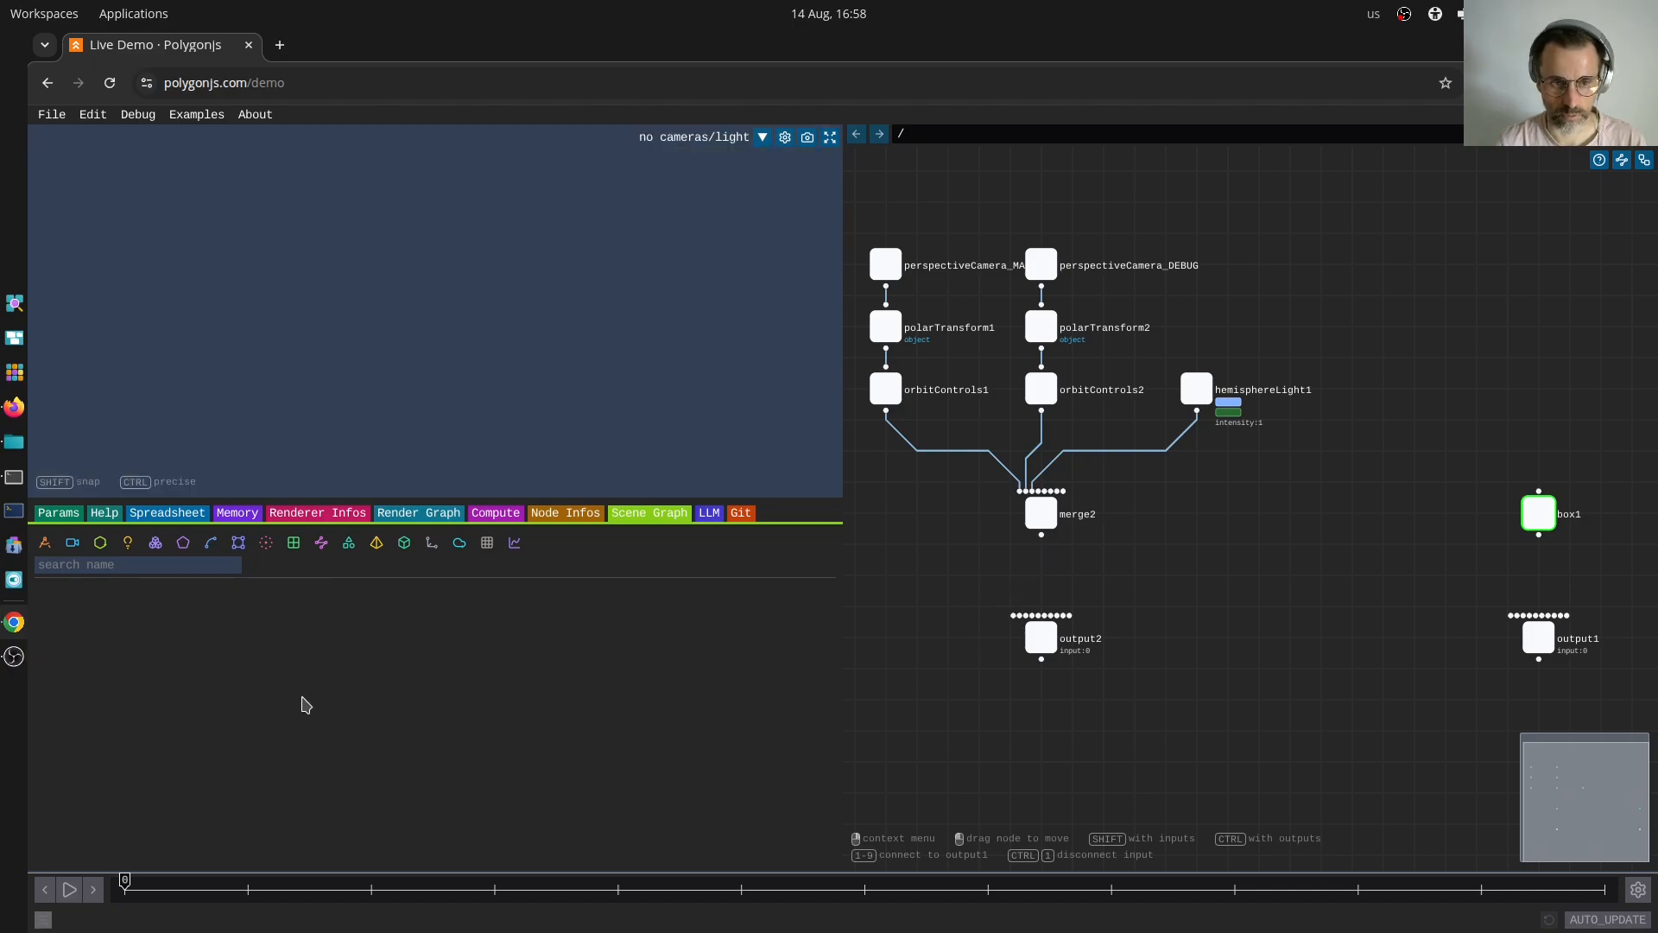
# - Reconnect merge2 to the first input of output2 and box1 to the first input of output1
pyautogui.moveTo(1015, 615); pyautogui.dragTo(1047, 517)
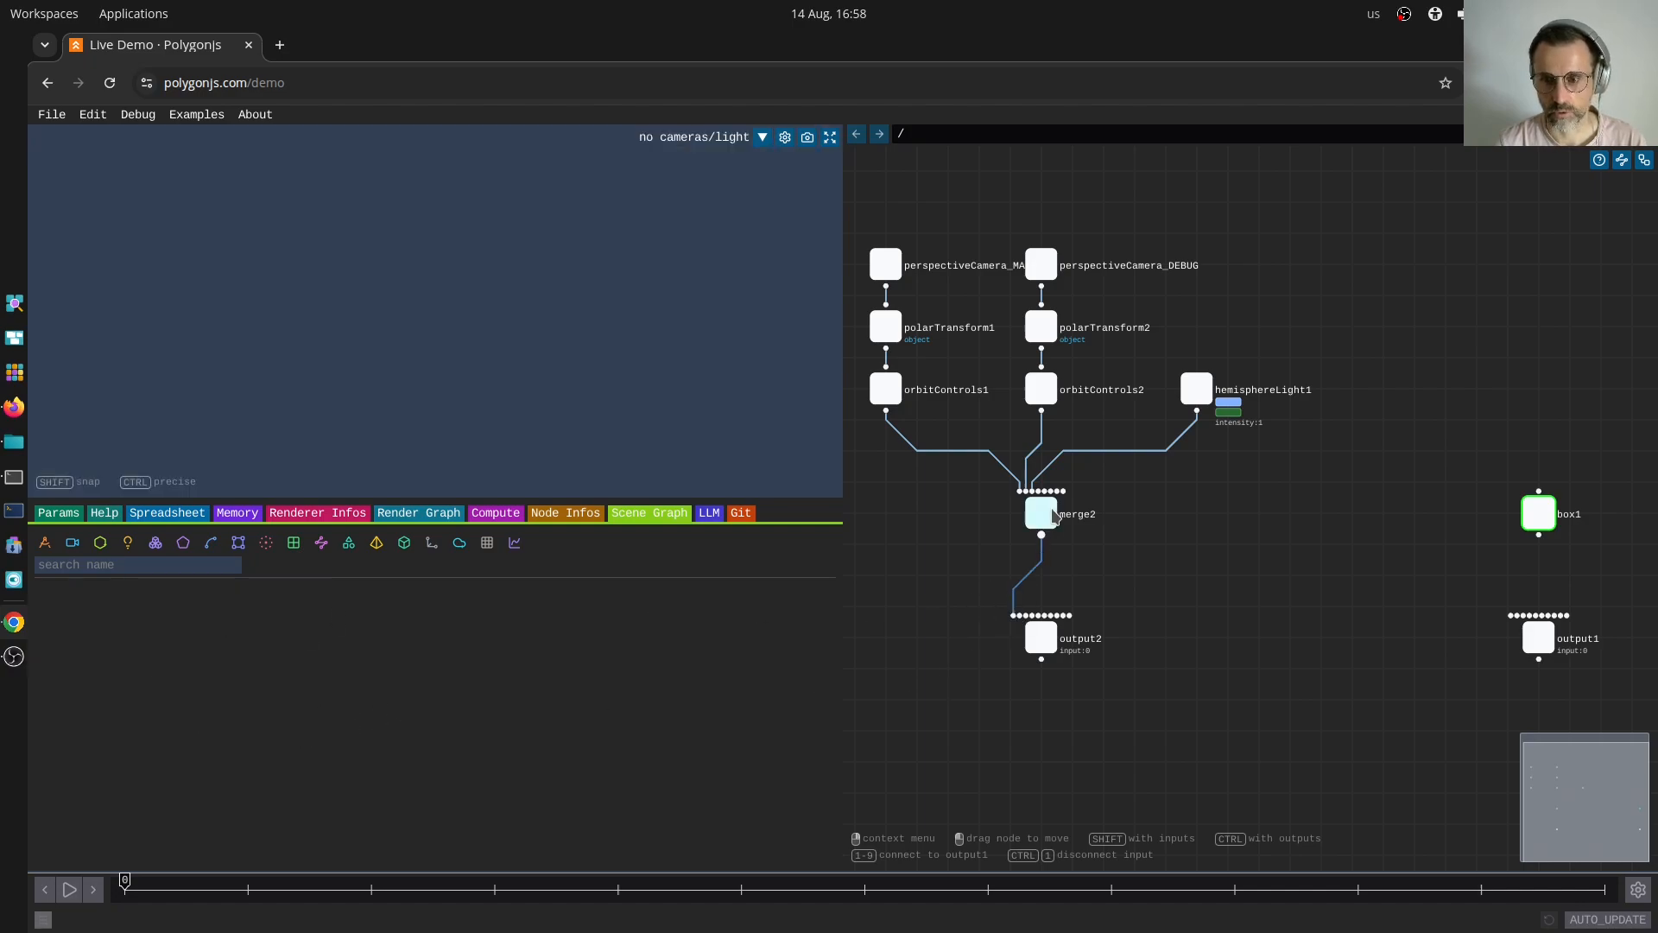
pyautogui.moveTo(1507, 566); pyautogui.dragTo(1340, 604, button='middle')
pyautogui.moveTo(1356, 612); pyautogui.dragTo(1384, 534)
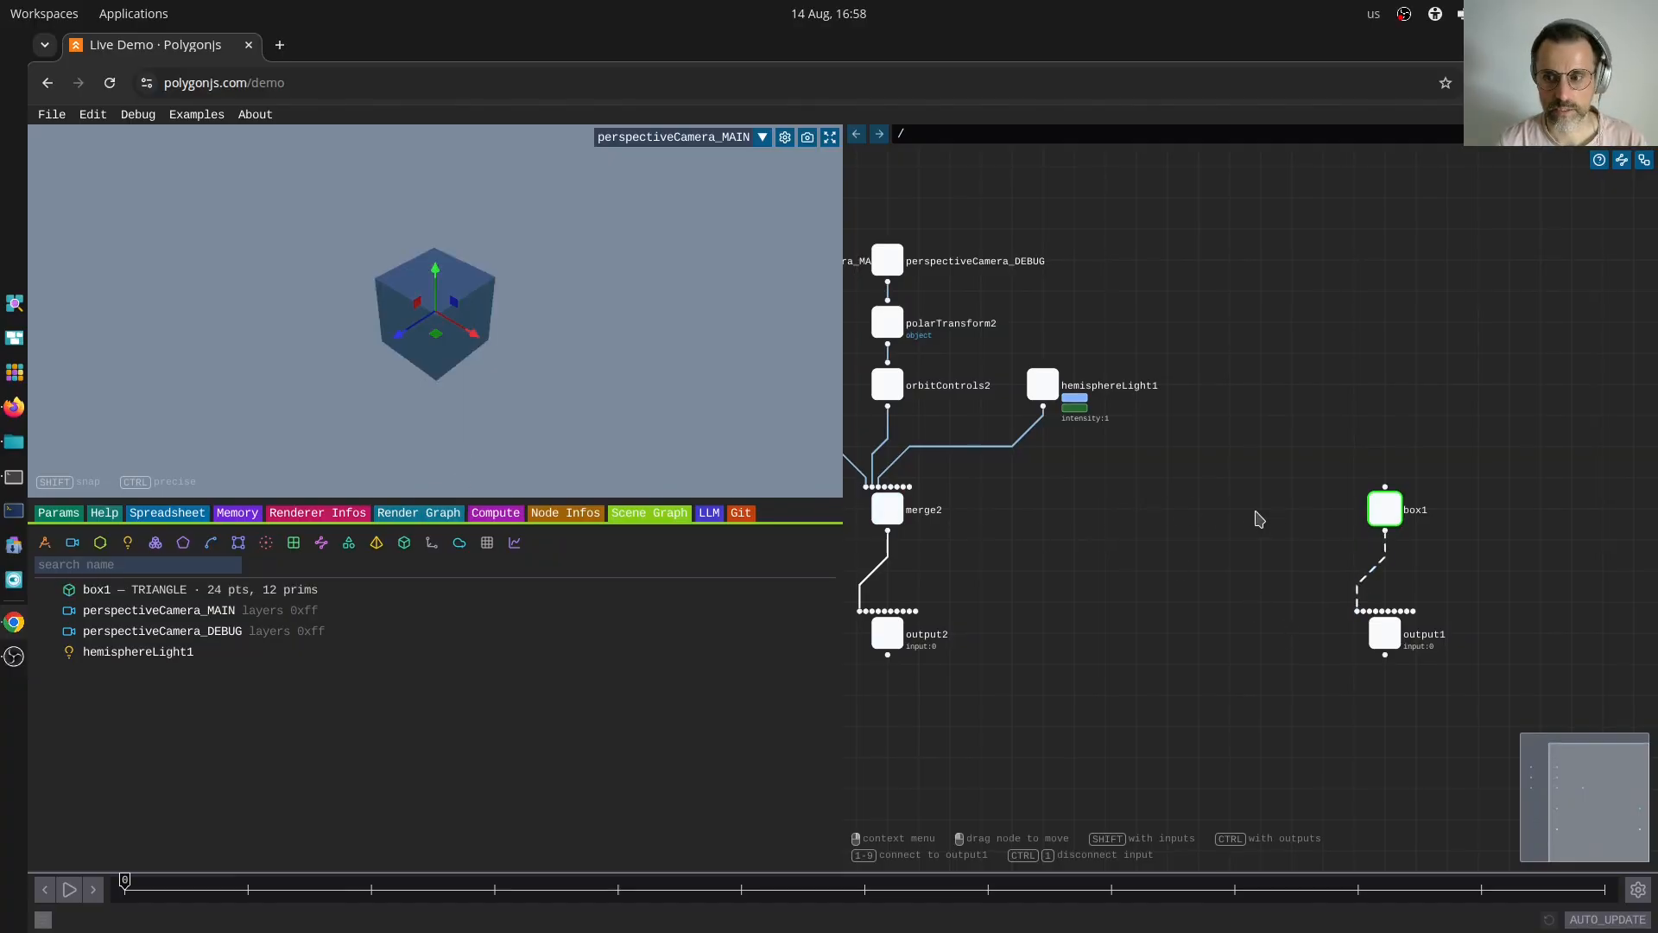
# - Add a plane node to the network, to the right of box1 and slightly above it
pyautogui.moveTo(1272, 522); pyautogui.dragTo(1158, 500, button='middle')
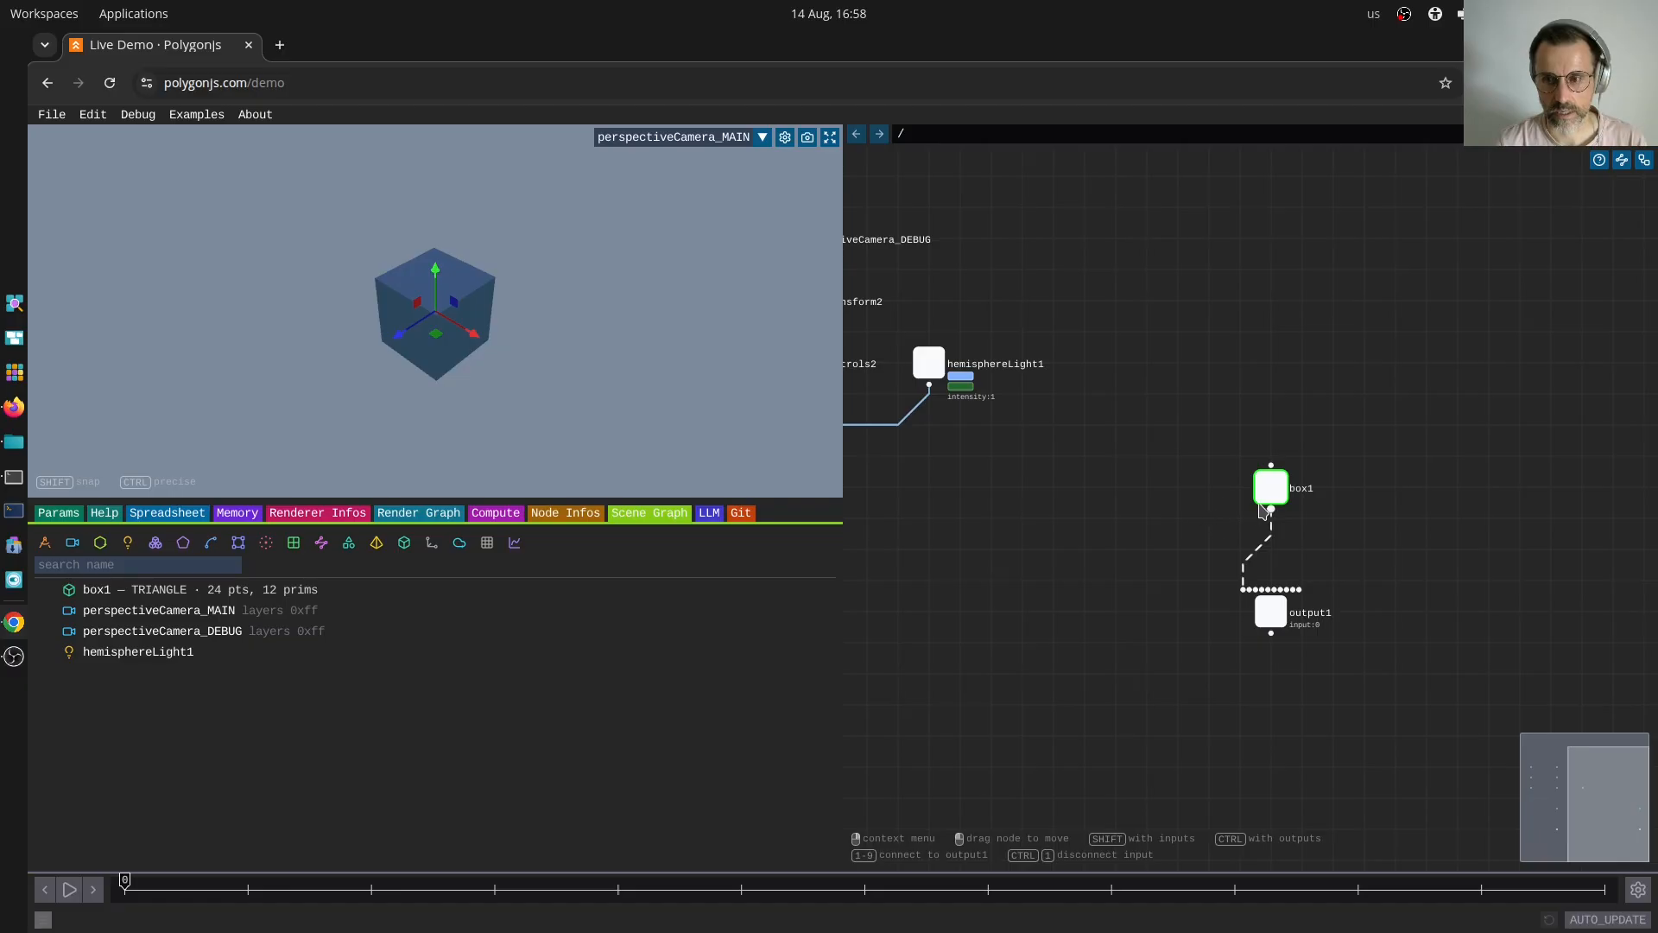
pyautogui.moveTo(1222, 436); pyautogui.dragTo(1210, 438, button='middle')
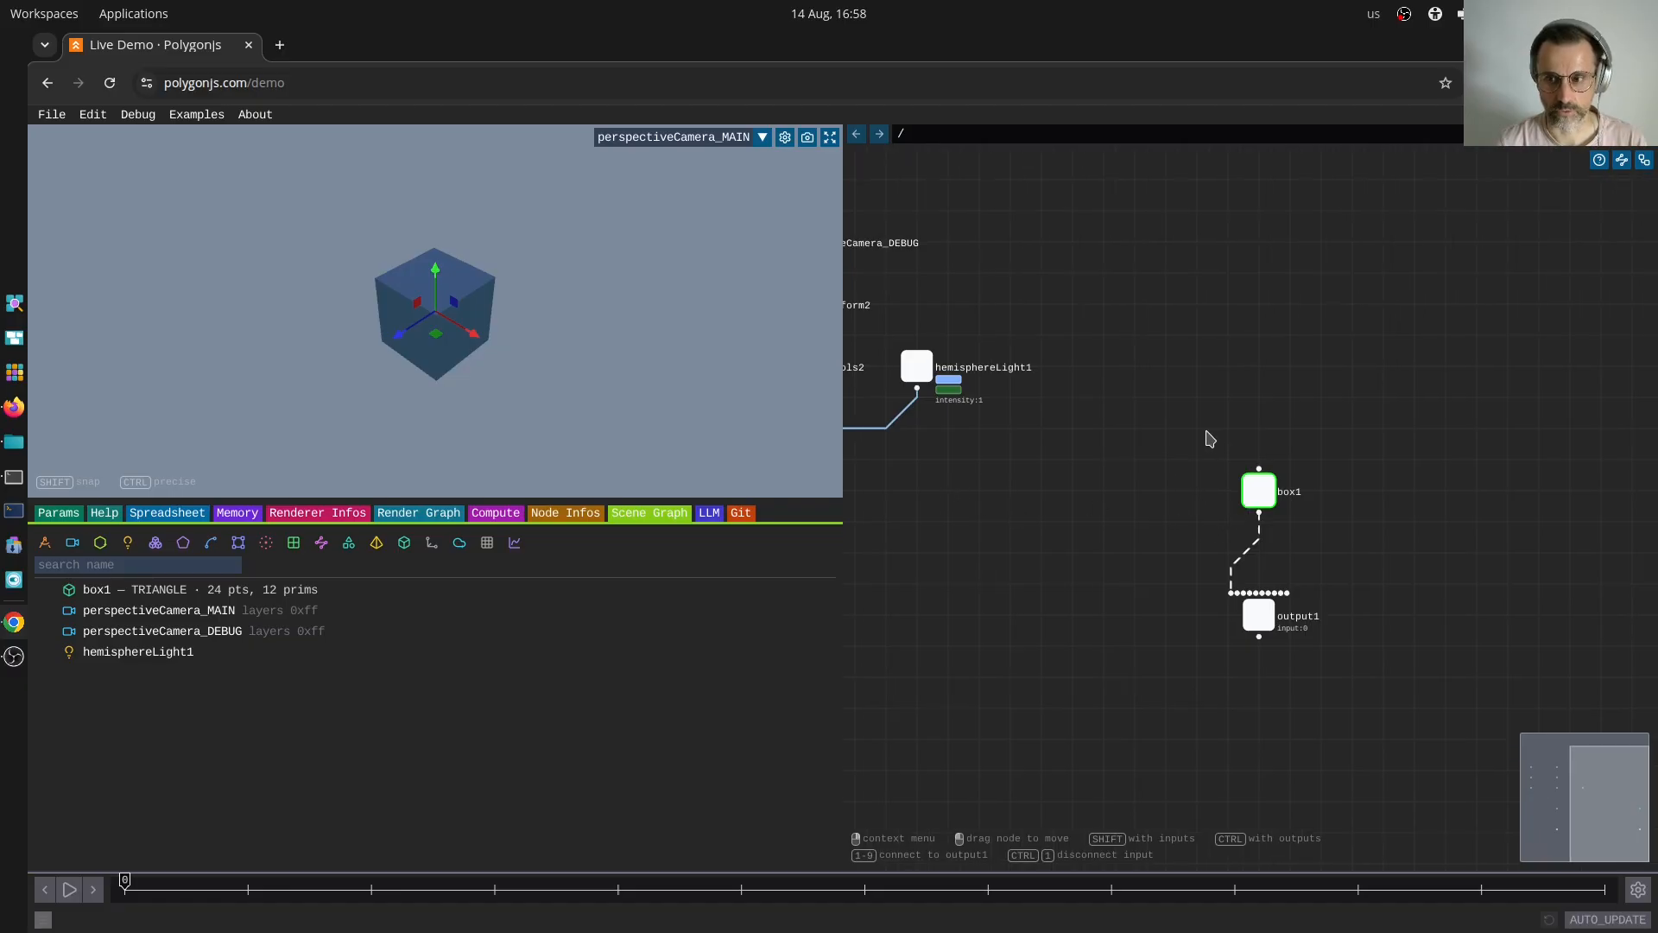
pyautogui.rightClick(1209, 439)
pyautogui.write('pla')
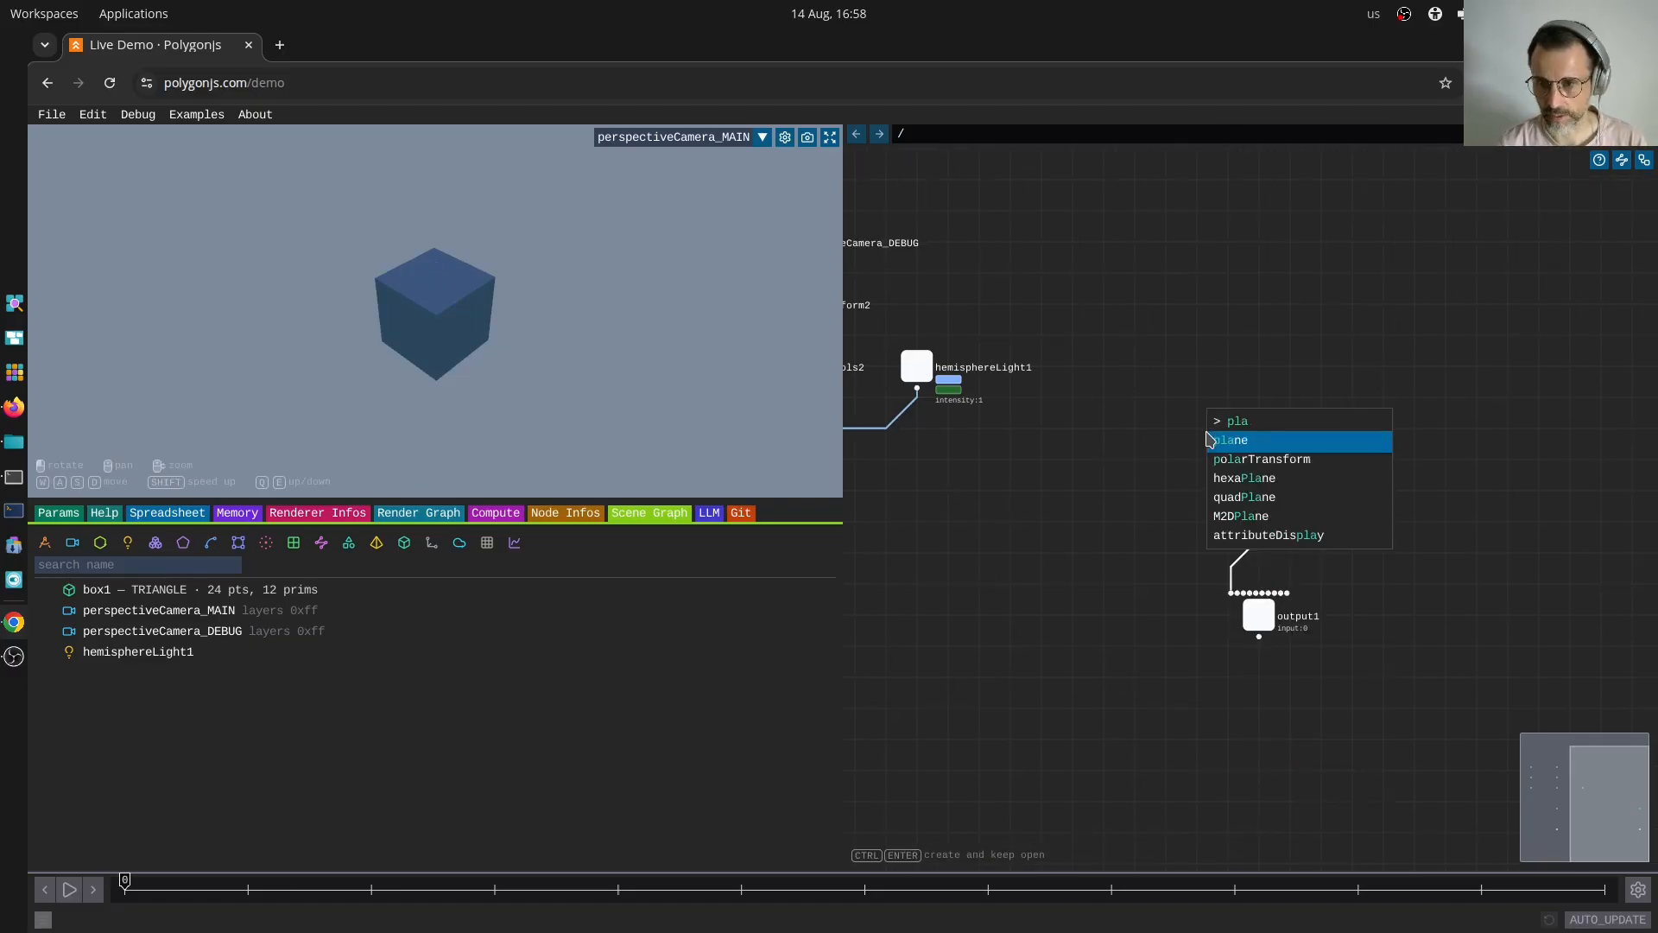
pyautogui.press('Return')
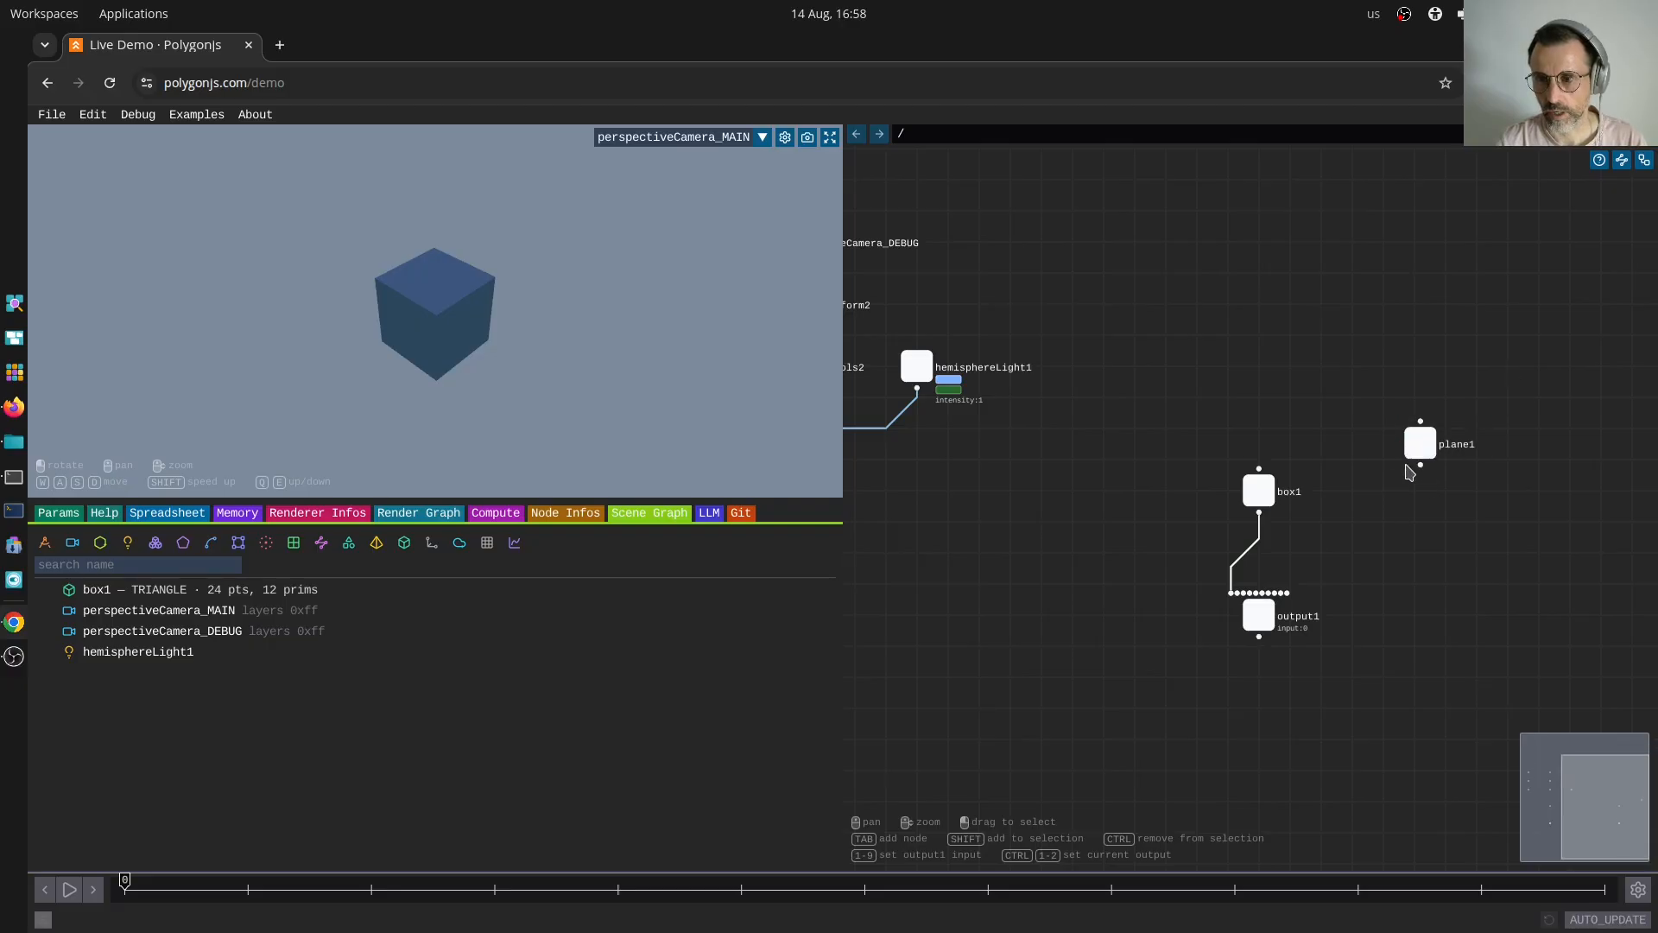
pyautogui.click(1475, 430)
# - Line up box1 and plane1 side by side above output1 and connect plane1 to the first input of output1
pyautogui.moveTo(1278, 494); pyautogui.dragTo(1247, 462)
pyautogui.moveTo(1416, 466); pyautogui.dragTo(1232, 593)
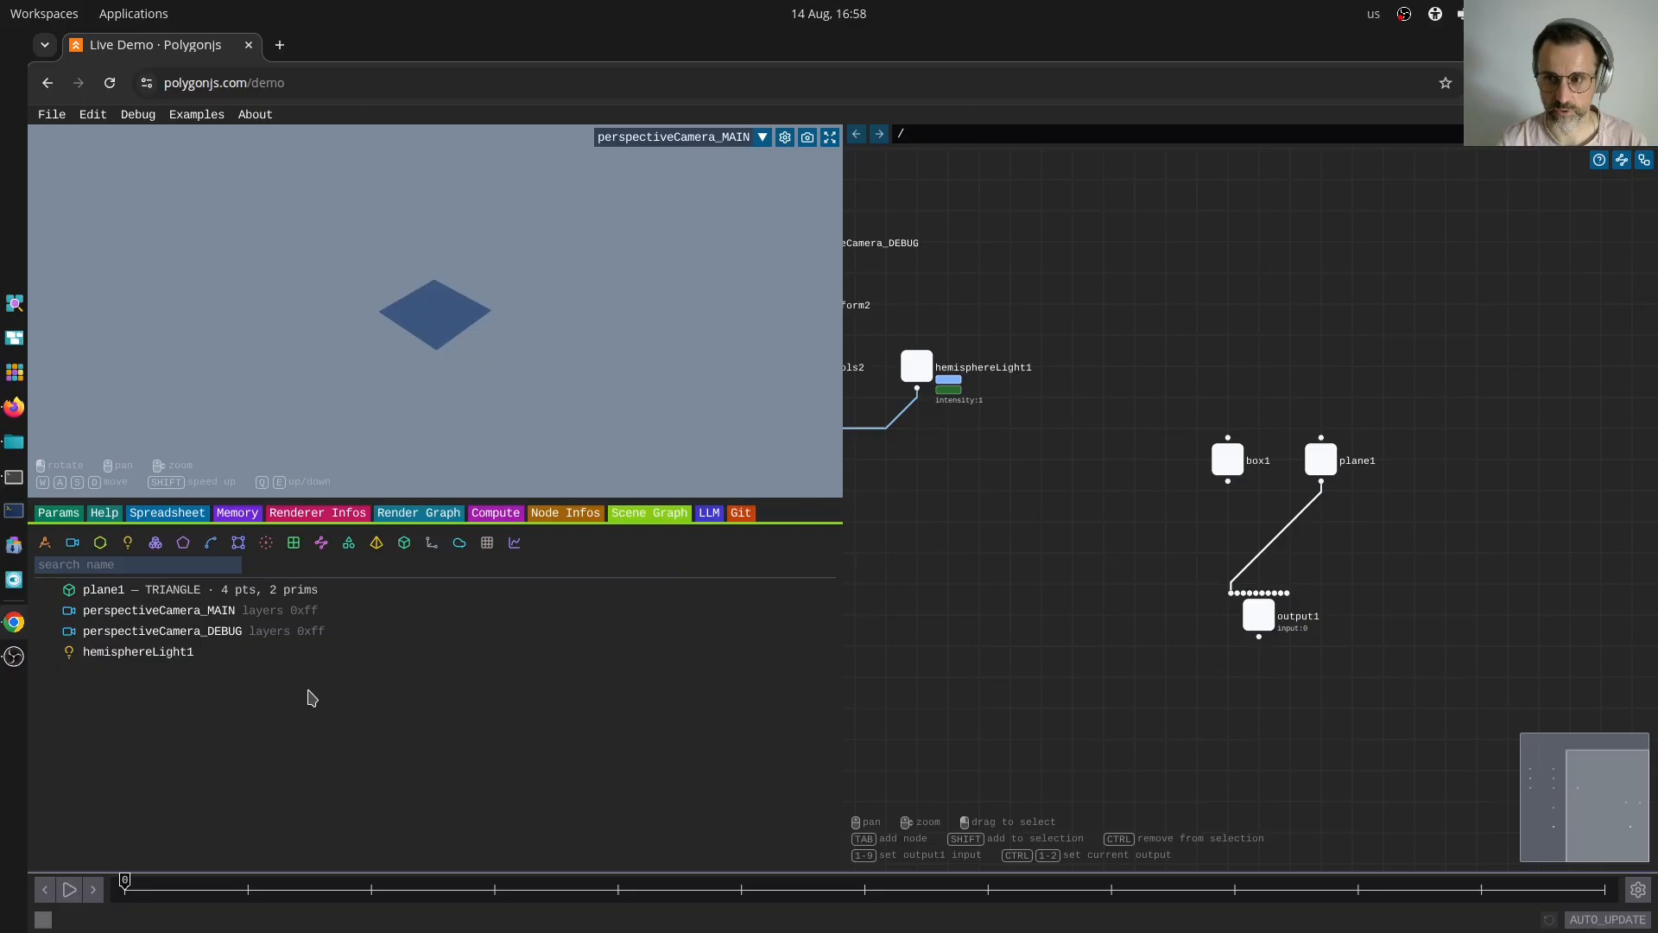
# - Move box1 and plane1 farther above output1 and add a merge node in the space between
pyautogui.moveTo(1152, 400); pyautogui.dragTo(1385, 522)
pyautogui.moveTo(1344, 467); pyautogui.dragTo(1343, 373)
pyautogui.click(1236, 470)
pyautogui.press('Tab')
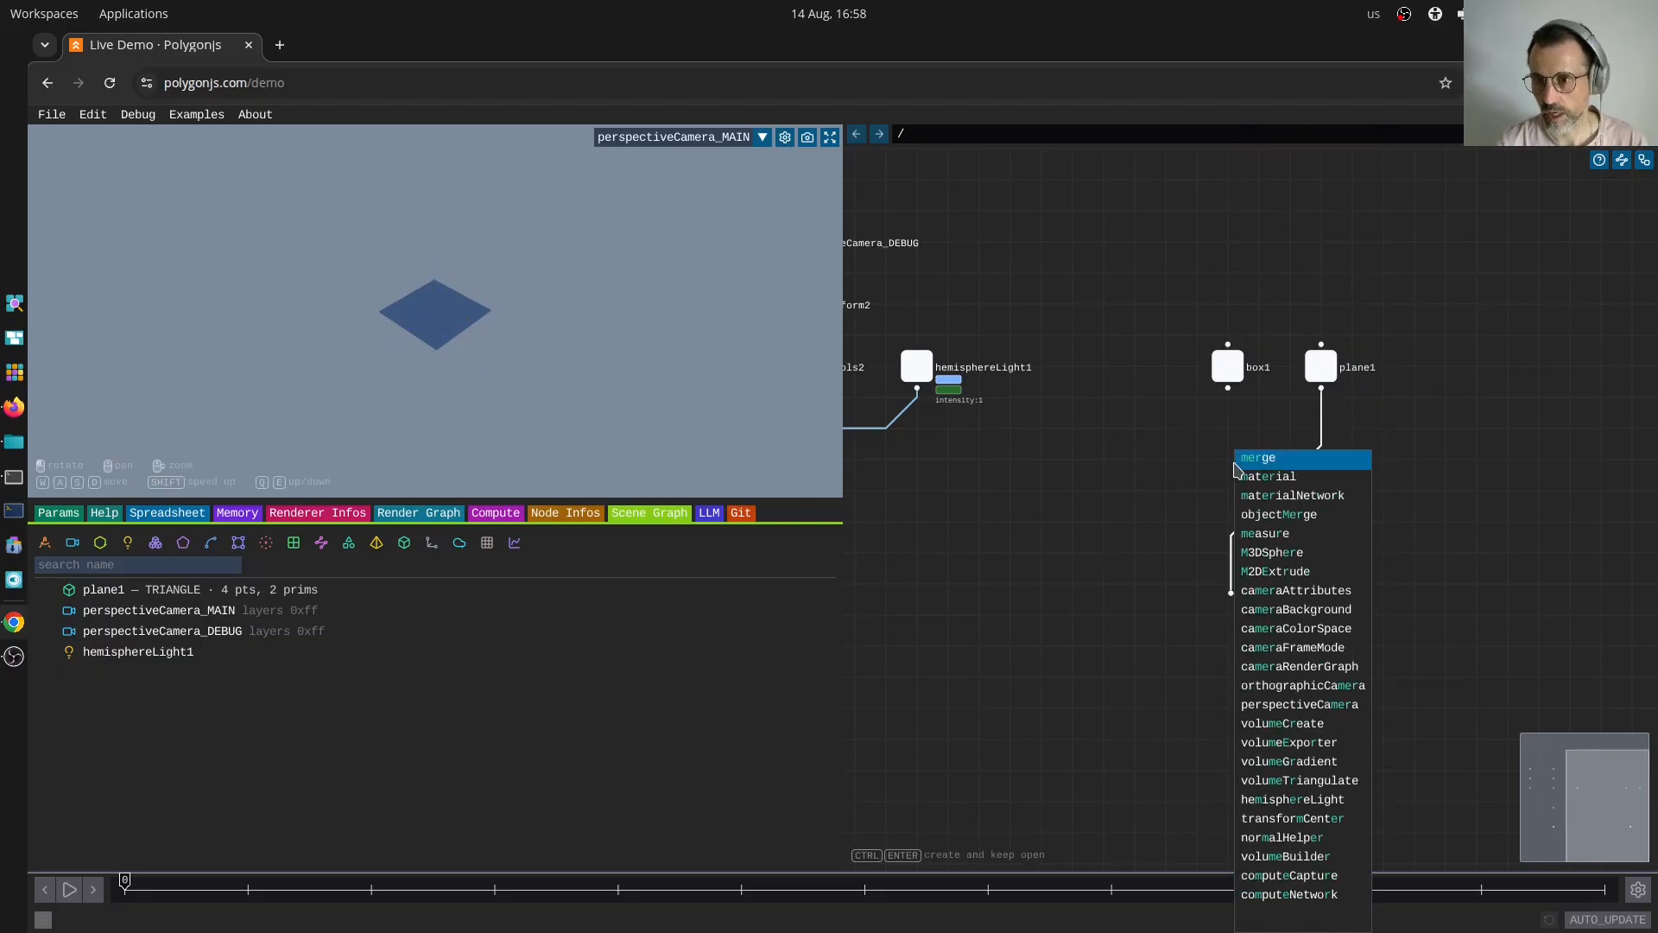
pyautogui.write('merge')
pyautogui.press('Return')
# - Connect box1 and plane1 to merge1, and merge1 to the first input of output1
pyautogui.moveTo(1168, 334); pyautogui.dragTo(1371, 412)
pyautogui.moveTo(1321, 388); pyautogui.dragTo(1258, 470)
pyautogui.click(1206, 550)
pyautogui.moveTo(1231, 592); pyautogui.dragTo(1248, 482)
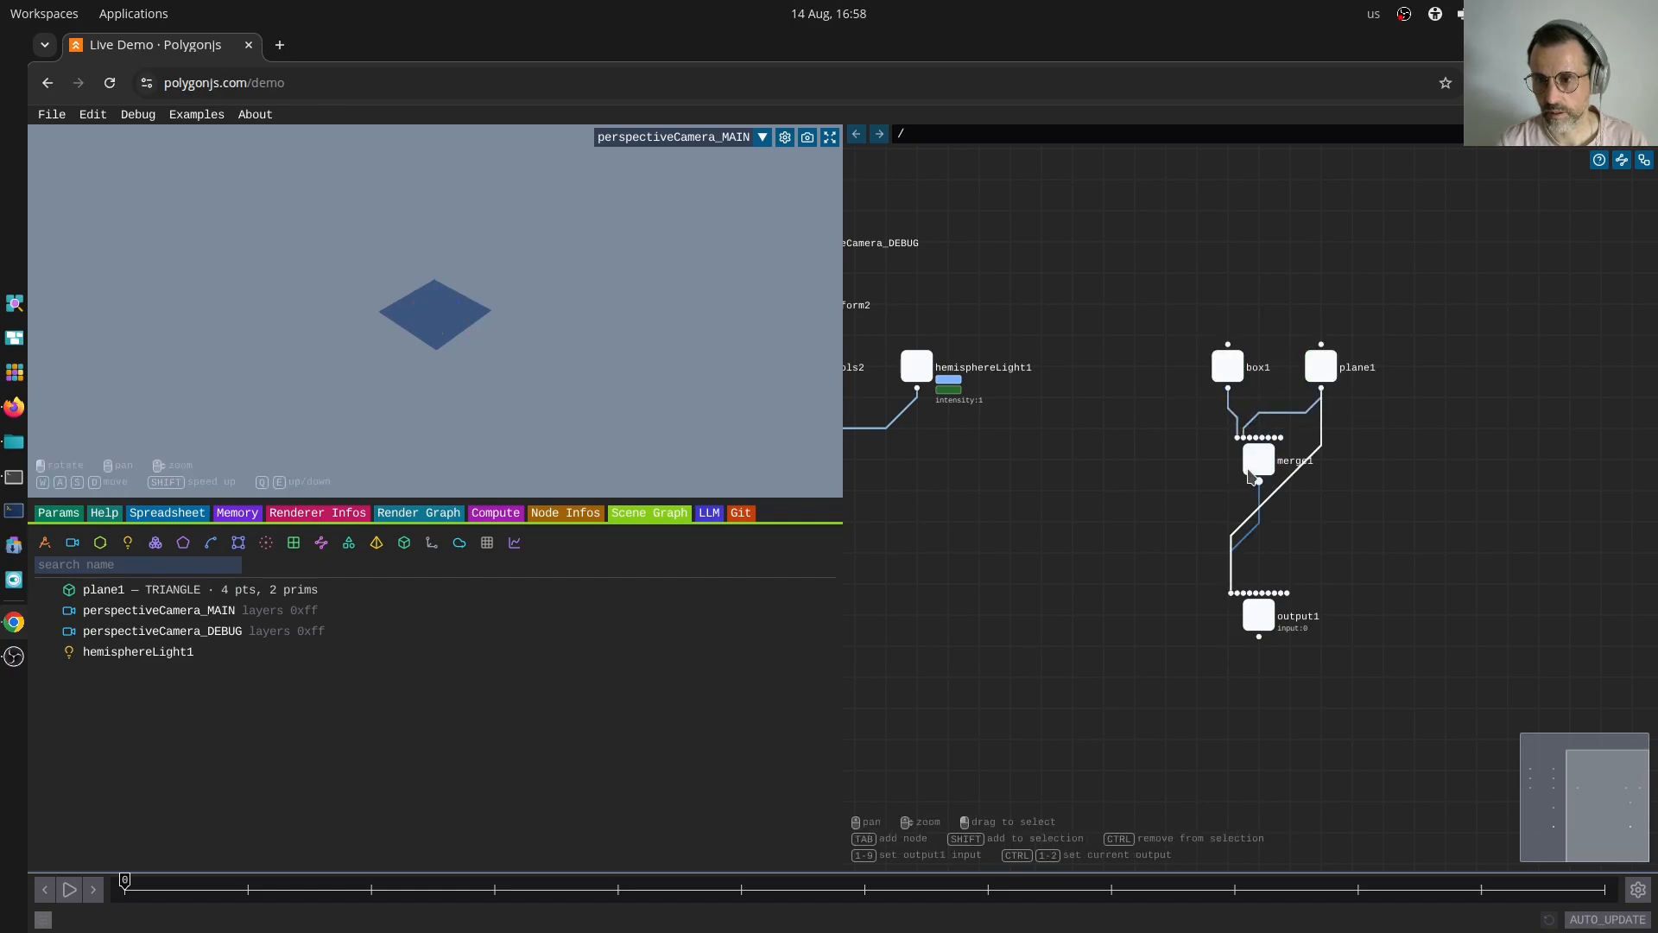
# - Show plane1's parameters and set its scale to 5.16
pyautogui.moveTo(1270, 339); pyautogui.dragTo(1399, 429)
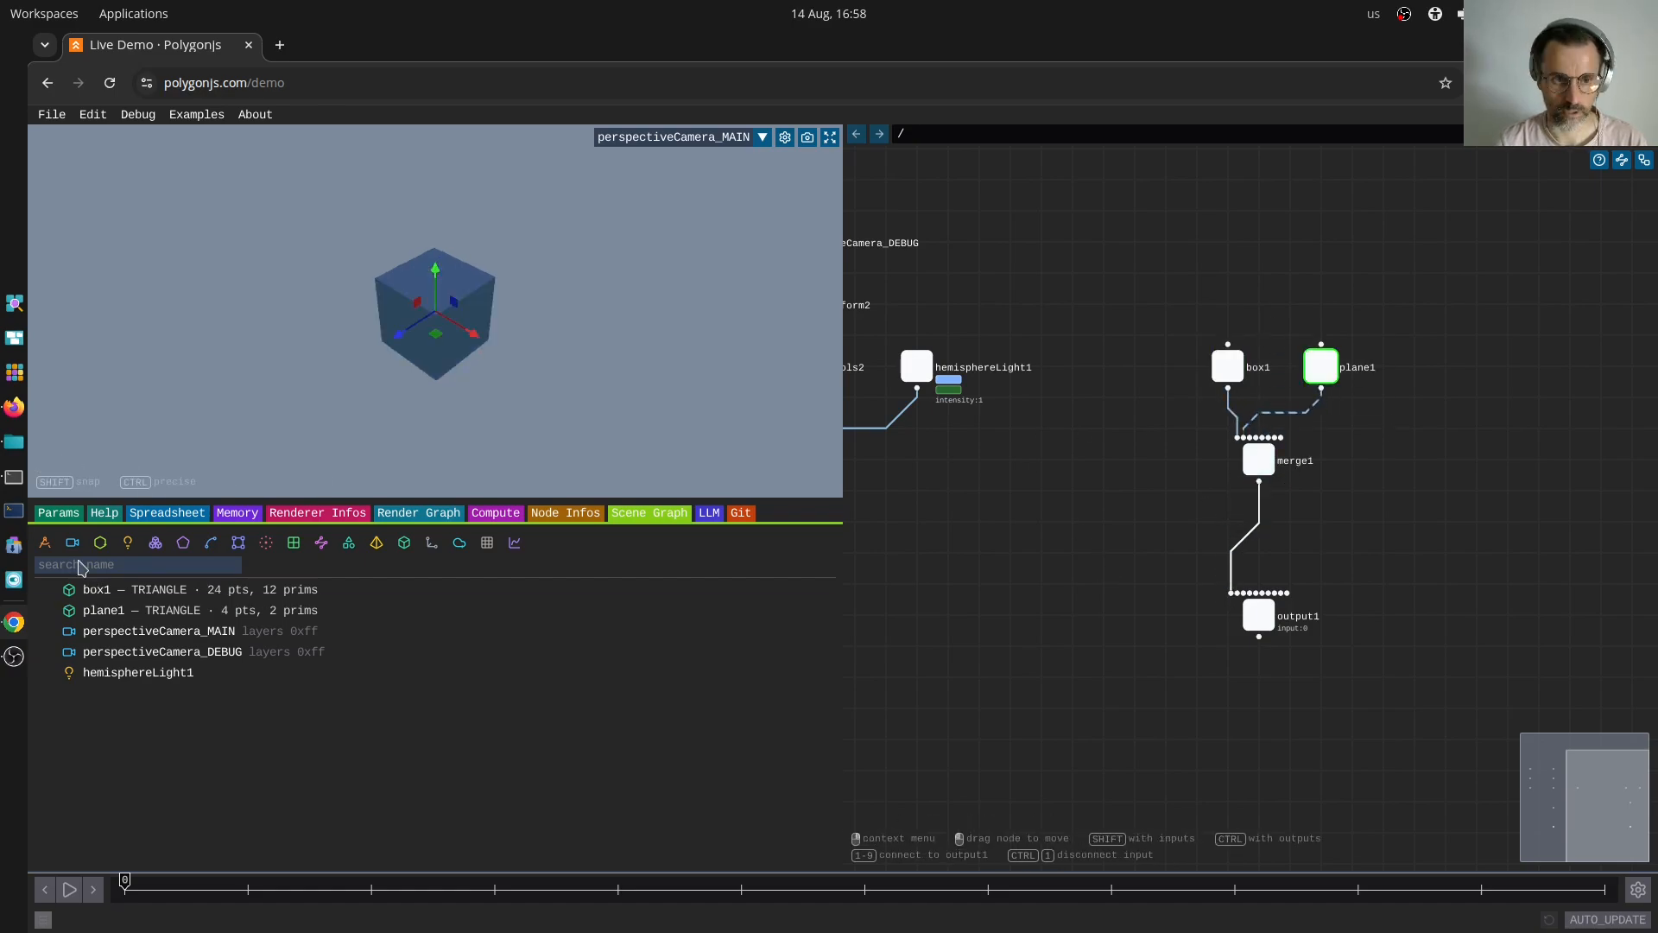
pyautogui.click(55, 513)
pyautogui.moveTo(426, 602); pyautogui.dragTo(616, 602)
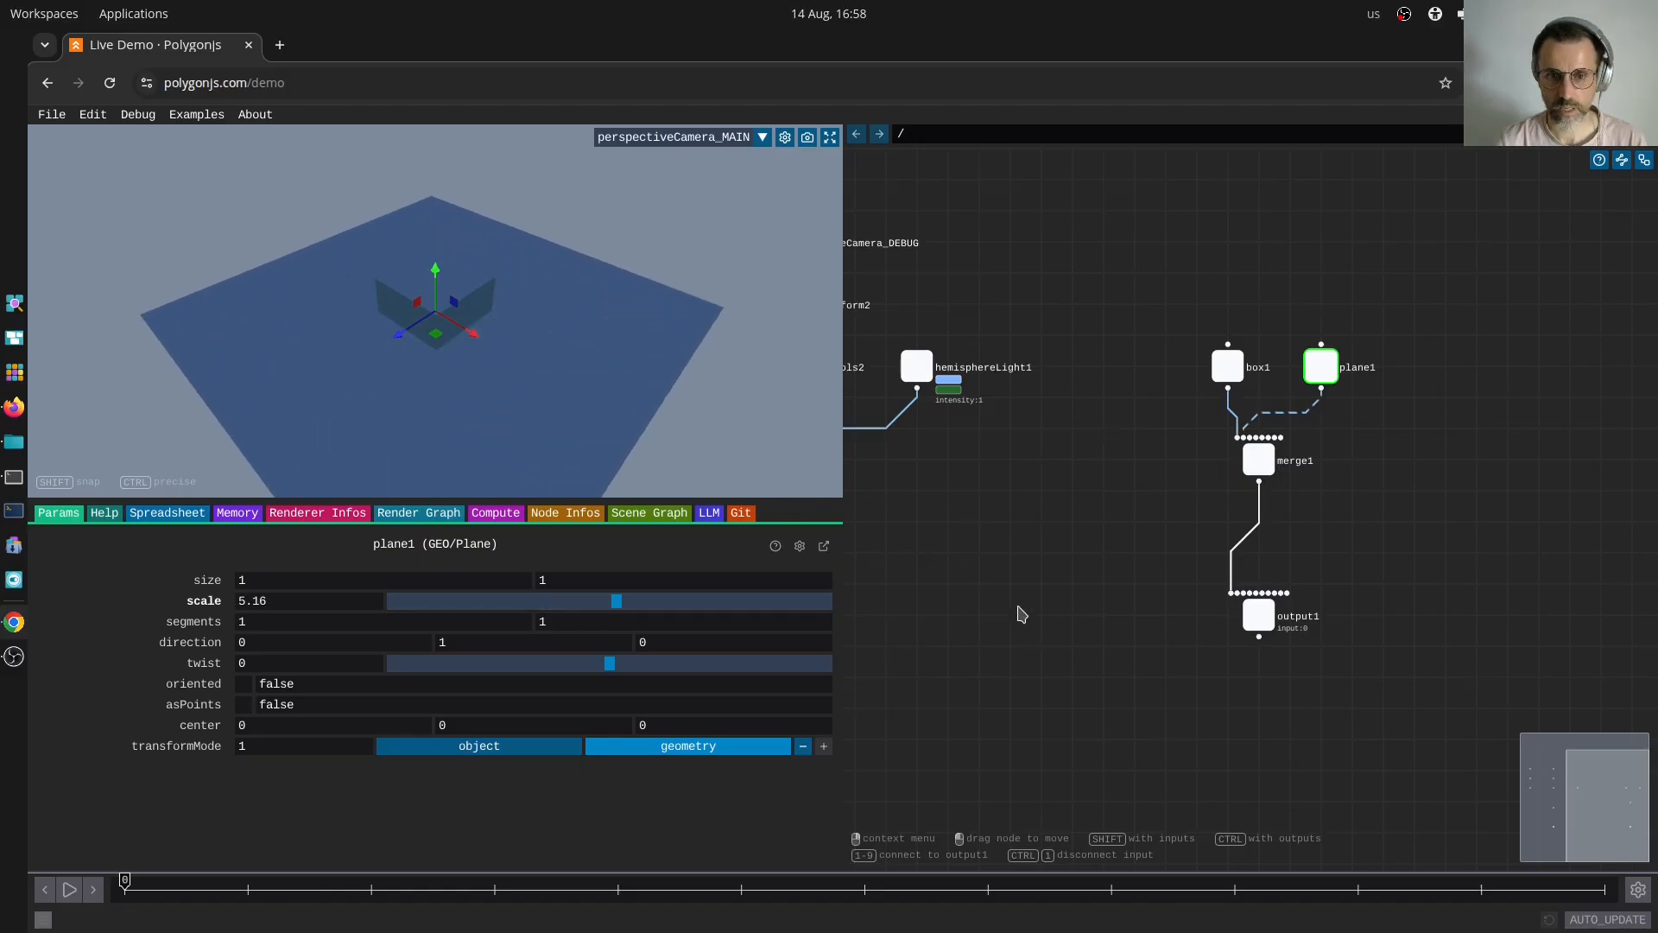
# - Display the scene graph with the output1 node selected
pyautogui.click(1153, 500)
pyautogui.moveTo(1172, 331); pyautogui.dragTo(1363, 672)
pyautogui.click(622, 516)
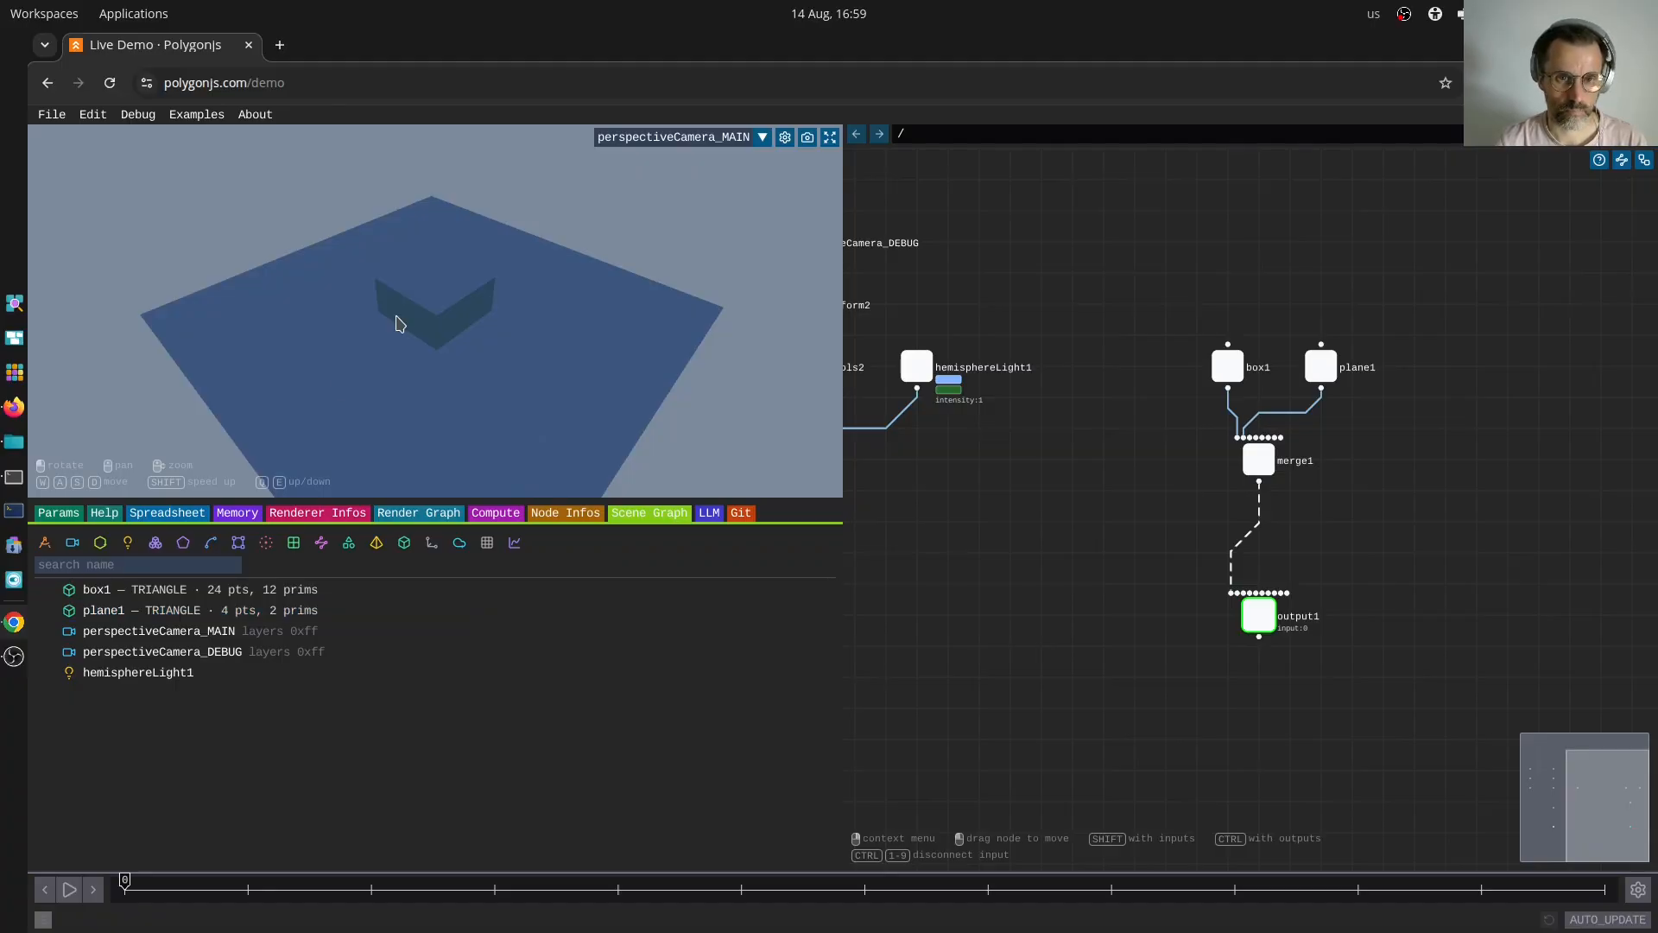
# - Examine the camera and light branch feeding output2 and the geometry branch feeding output1
pyautogui.click(1093, 488)
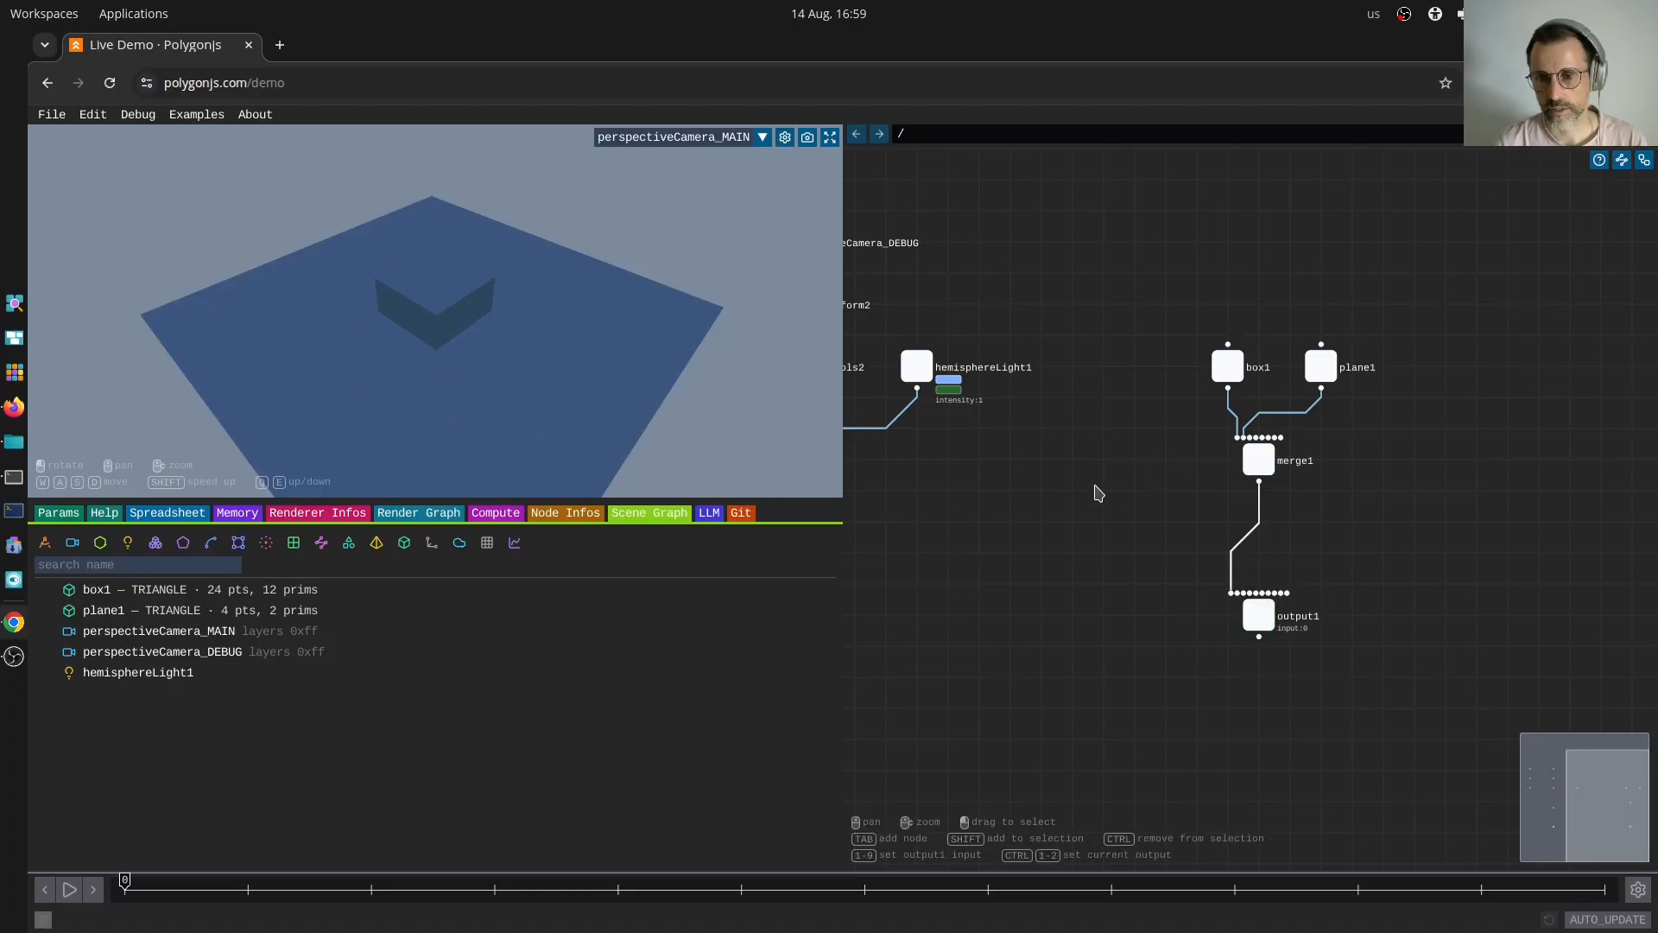
pyautogui.moveTo(1071, 500)
pyautogui.mouseDown(button='middle')
pyautogui.moveTo(1124, 501)
pyautogui.moveTo(1099, 513)
pyautogui.mouseUp(button='middle')
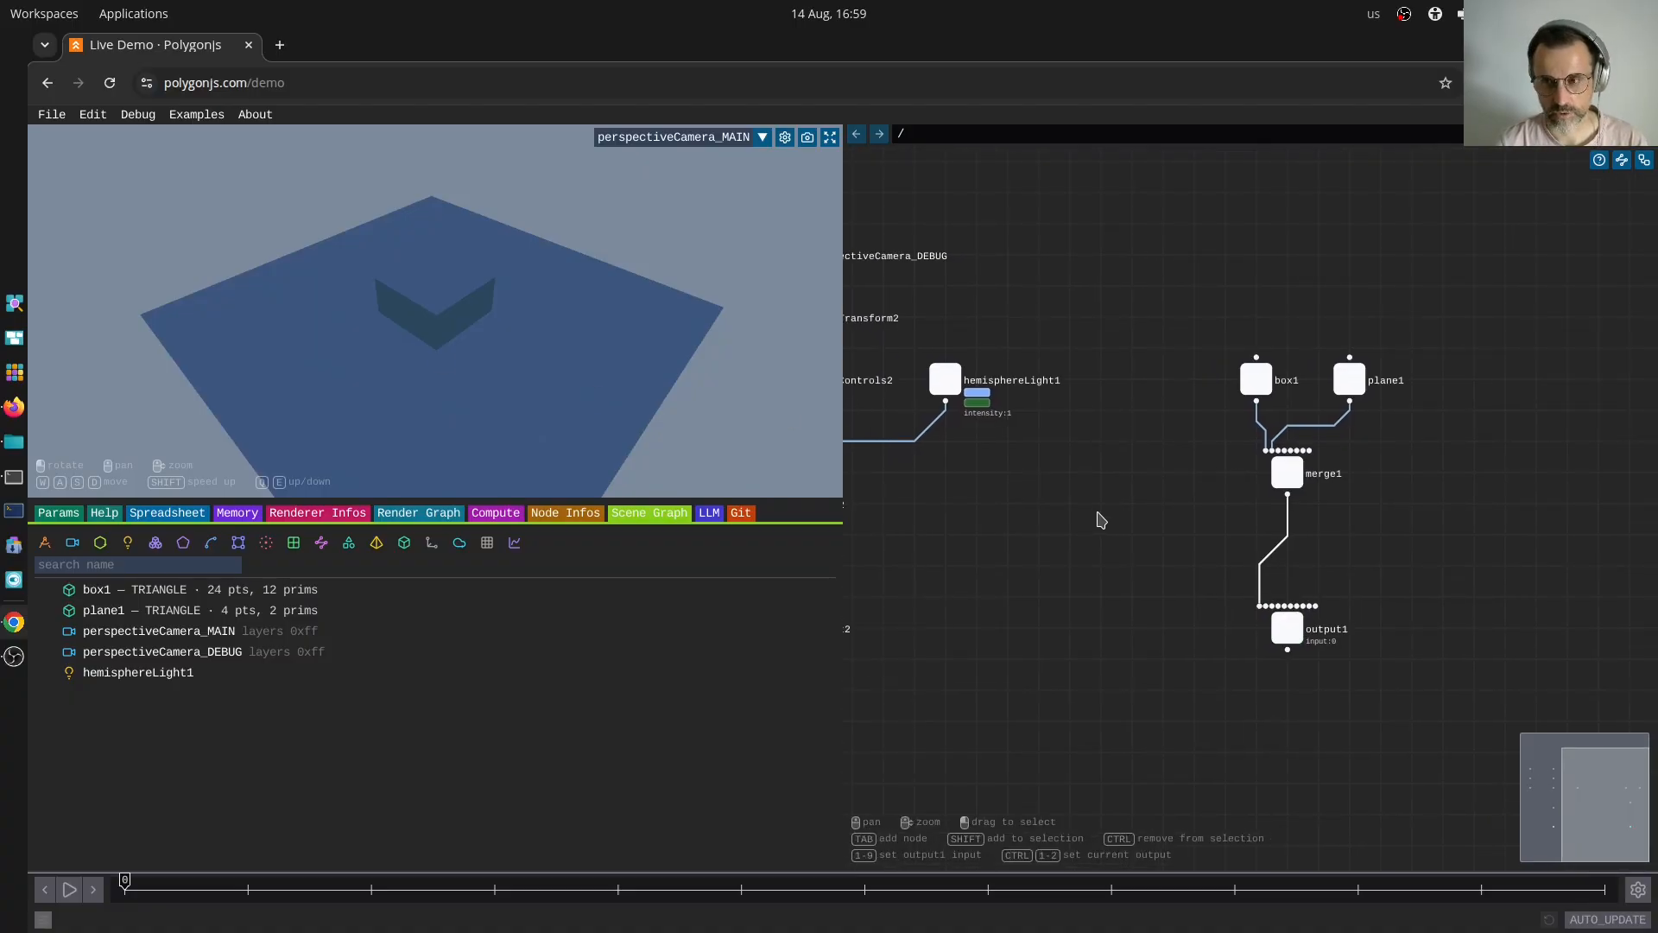
pyautogui.moveTo(1101, 519); pyautogui.dragTo(1067, 535, button='middle')
pyautogui.moveTo(1121, 594); pyautogui.dragTo(1281, 596, button='middle')
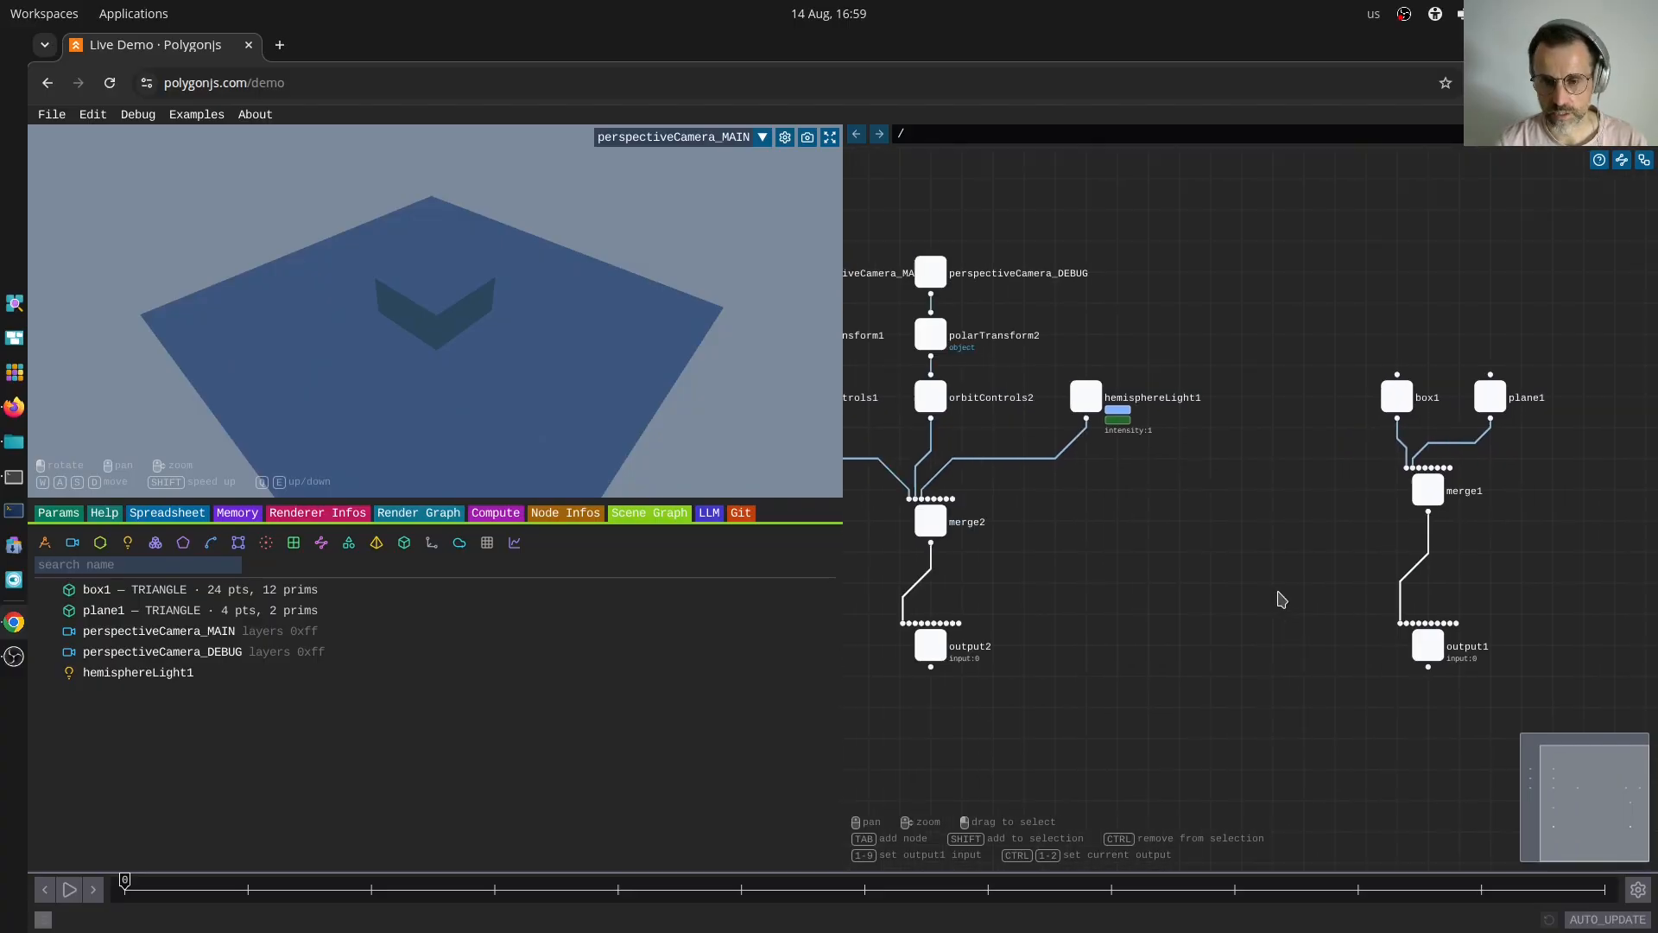
pyautogui.moveTo(1008, 603); pyautogui.dragTo(904, 721)
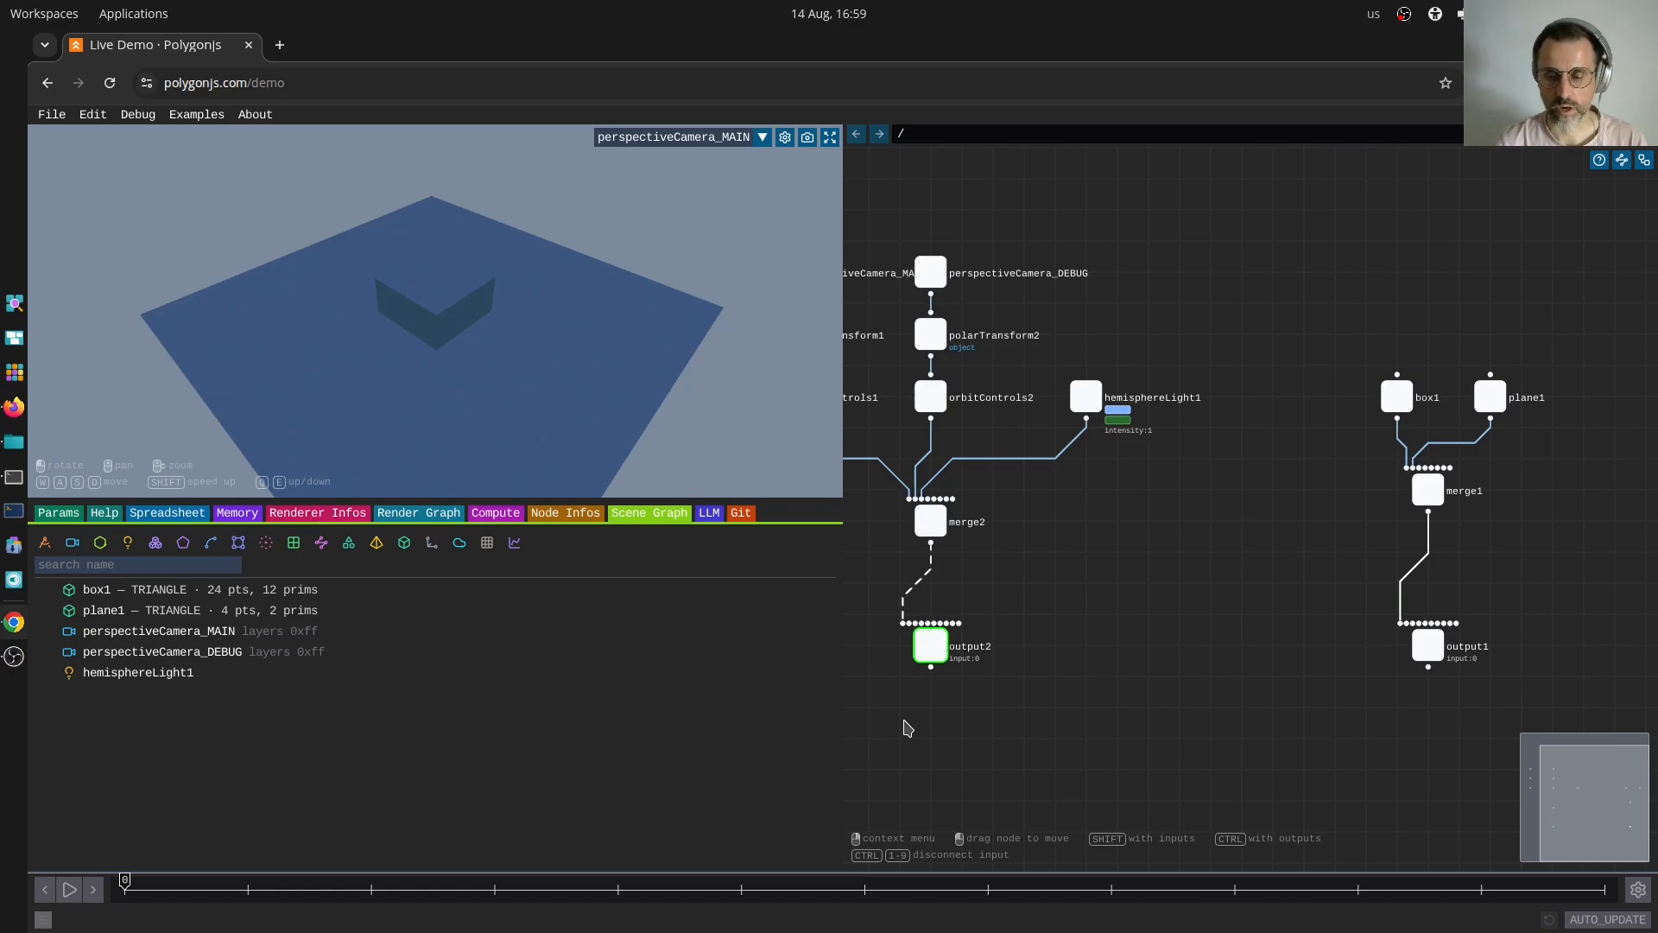
pyautogui.moveTo(995, 565); pyautogui.dragTo(1041, 580, button='middle')
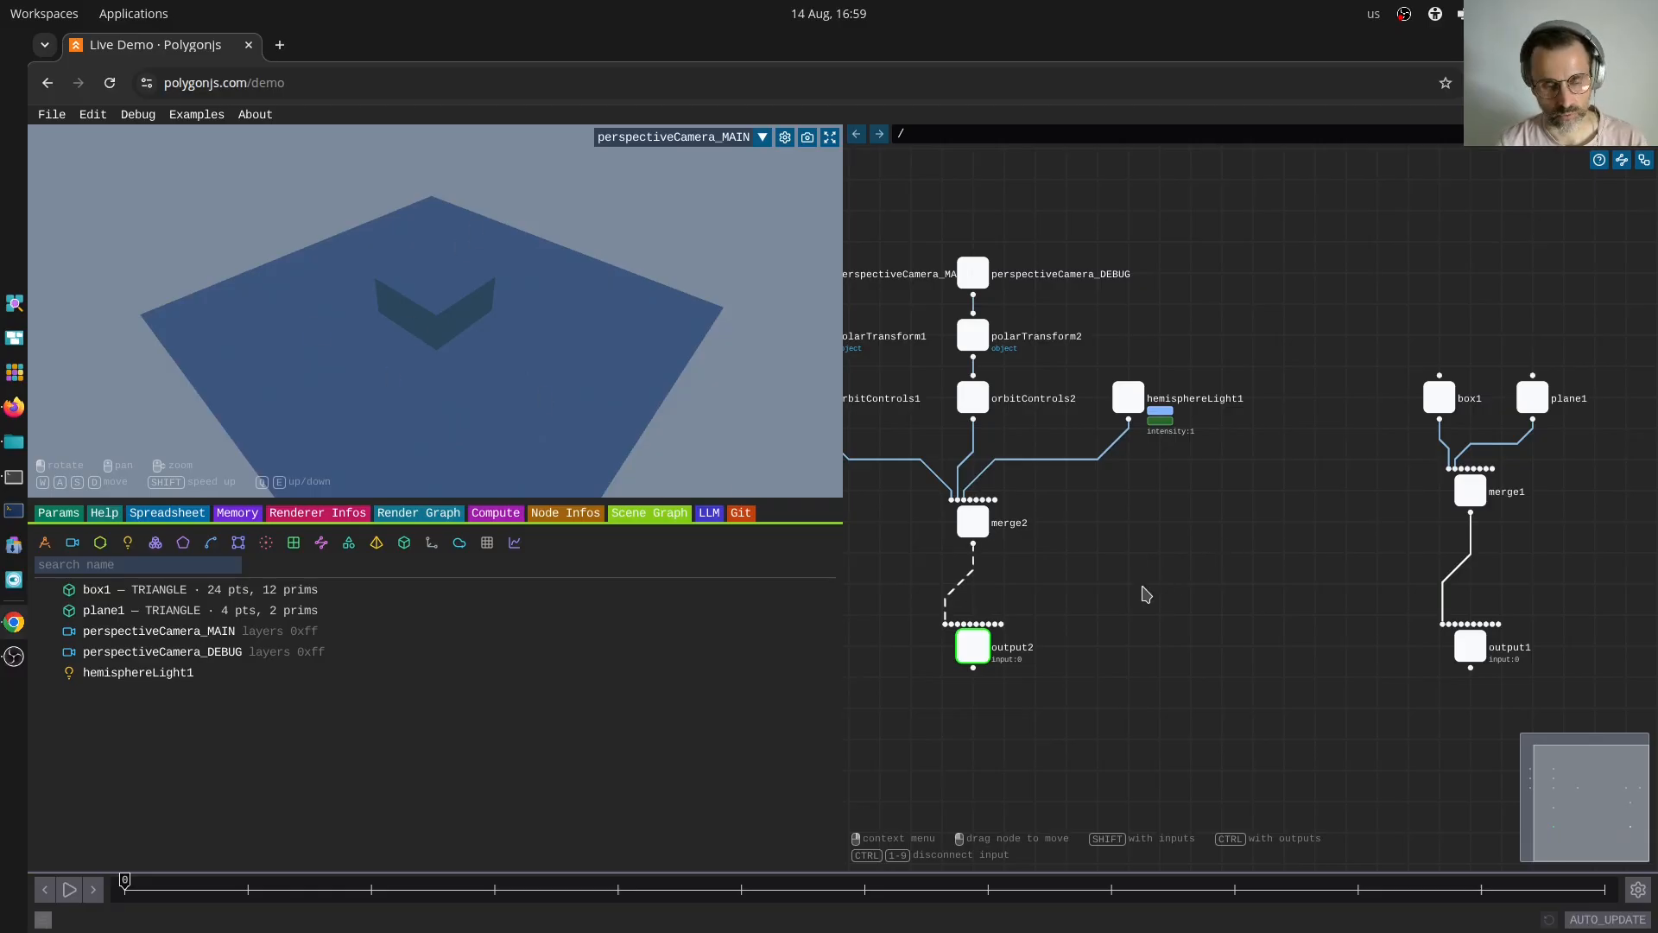
pyautogui.moveTo(1364, 540); pyautogui.dragTo(1217, 518, button='middle')
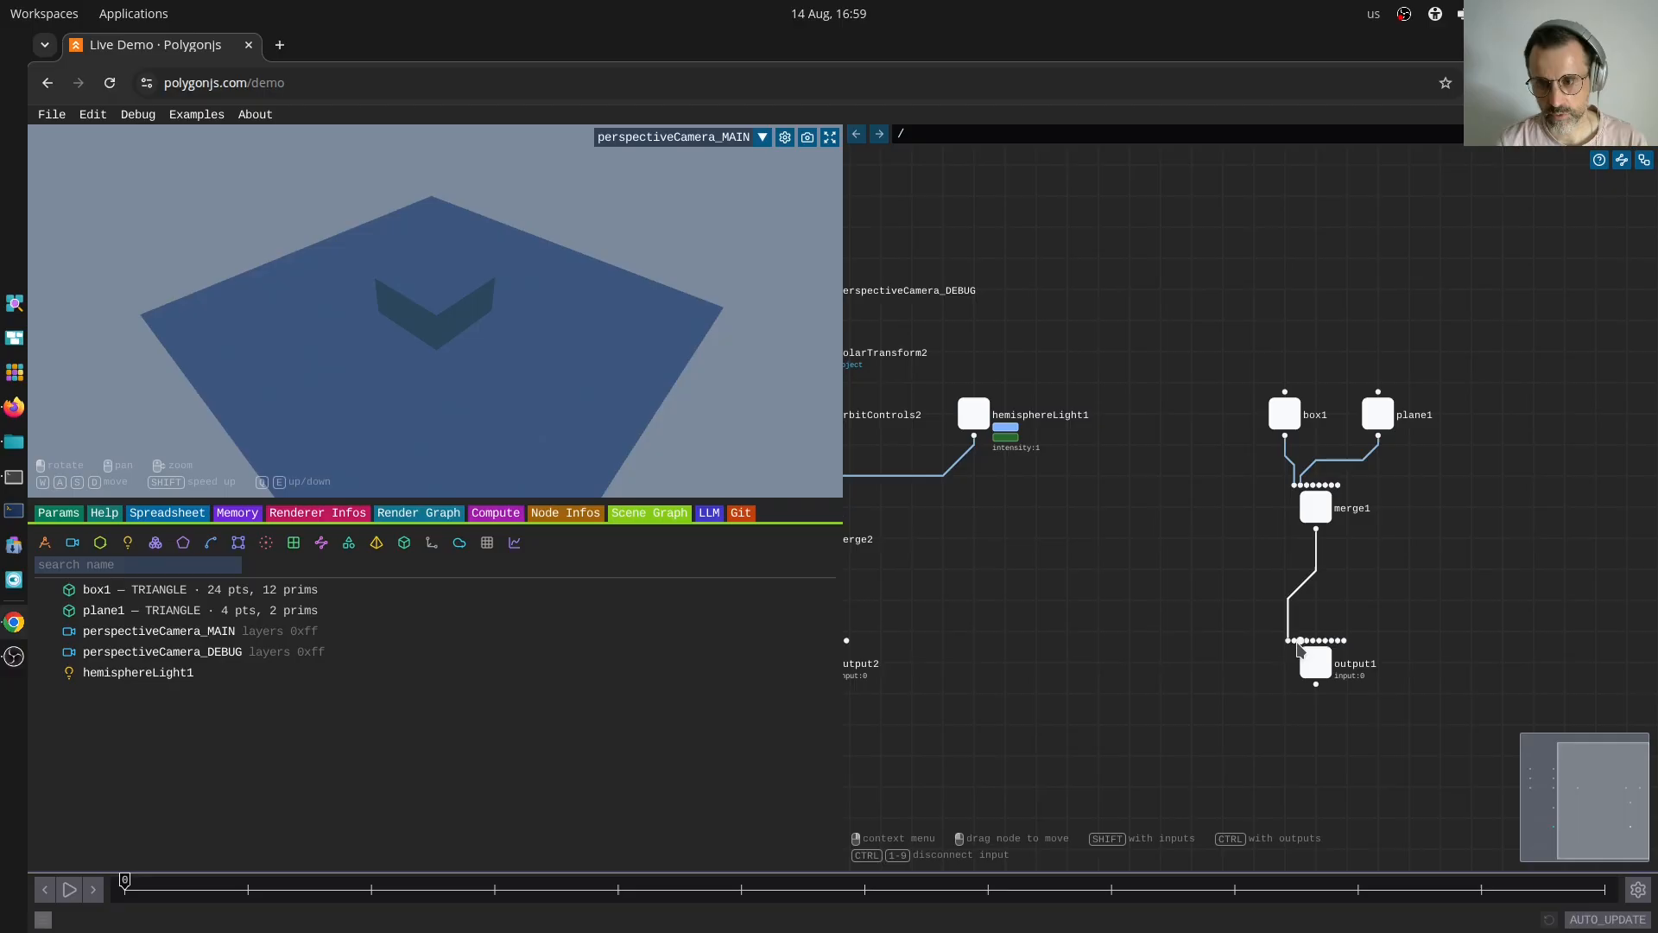
pyautogui.moveTo(1207, 591); pyautogui.dragTo(1178, 601, button='middle')
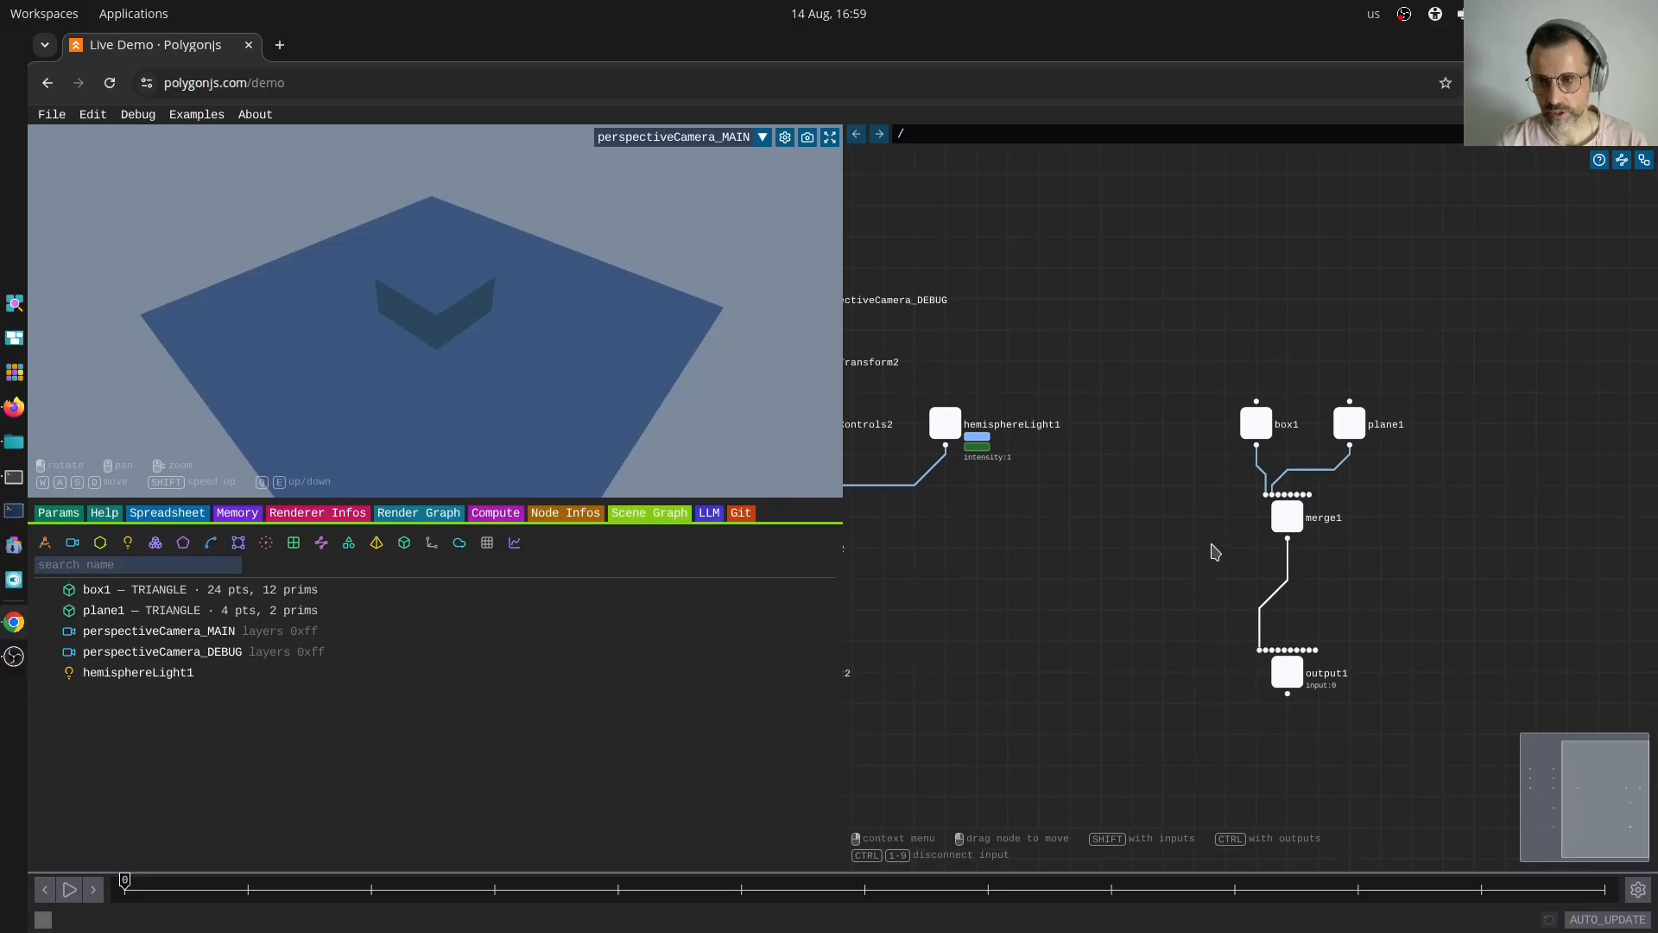
# - Connect box1 to the second input of output1 as well and display output1's parameters
pyautogui.moveTo(1257, 446); pyautogui.dragTo(1265, 649)
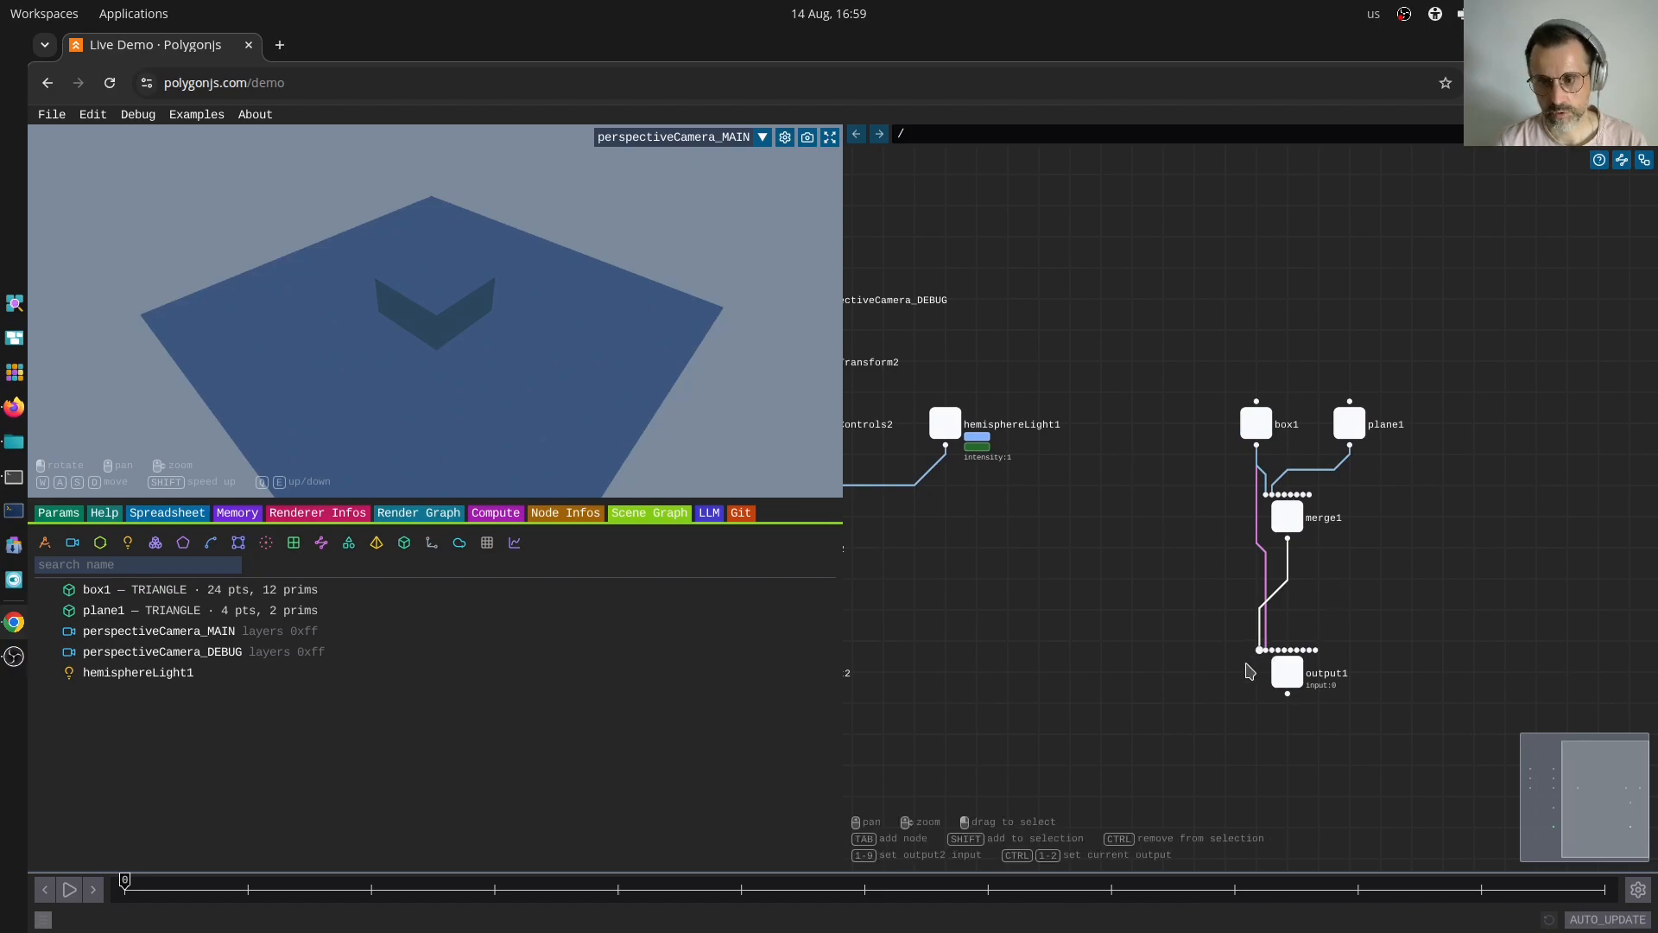
pyautogui.moveTo(1247, 709); pyautogui.dragTo(1400, 619)
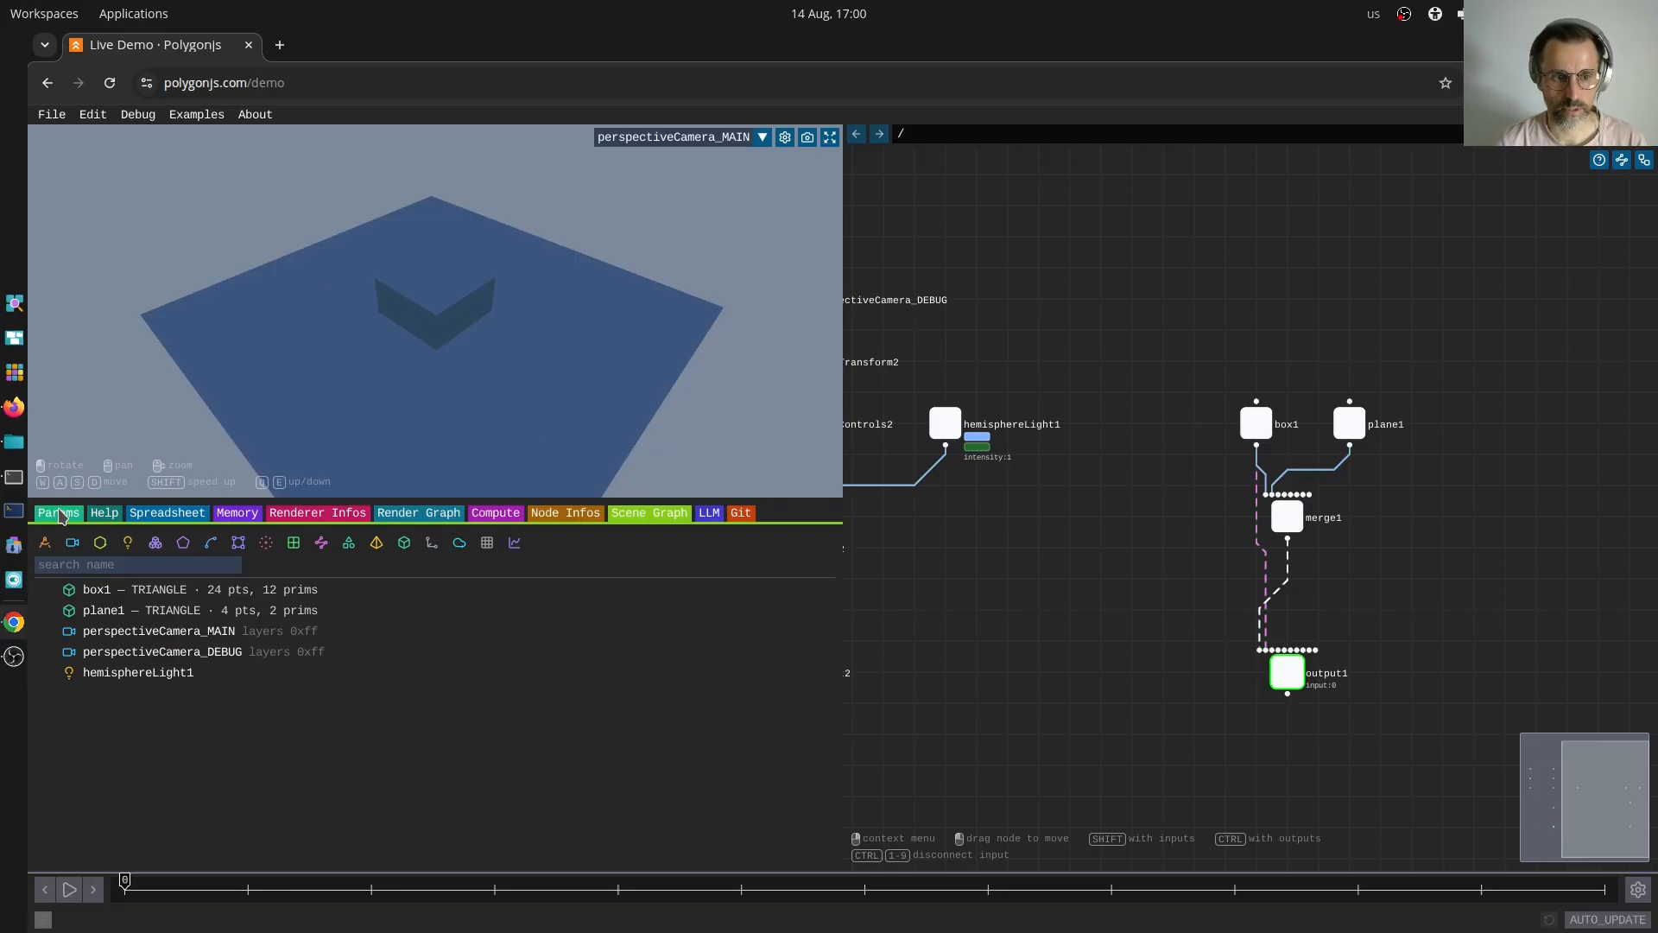
pyautogui.click(59, 513)
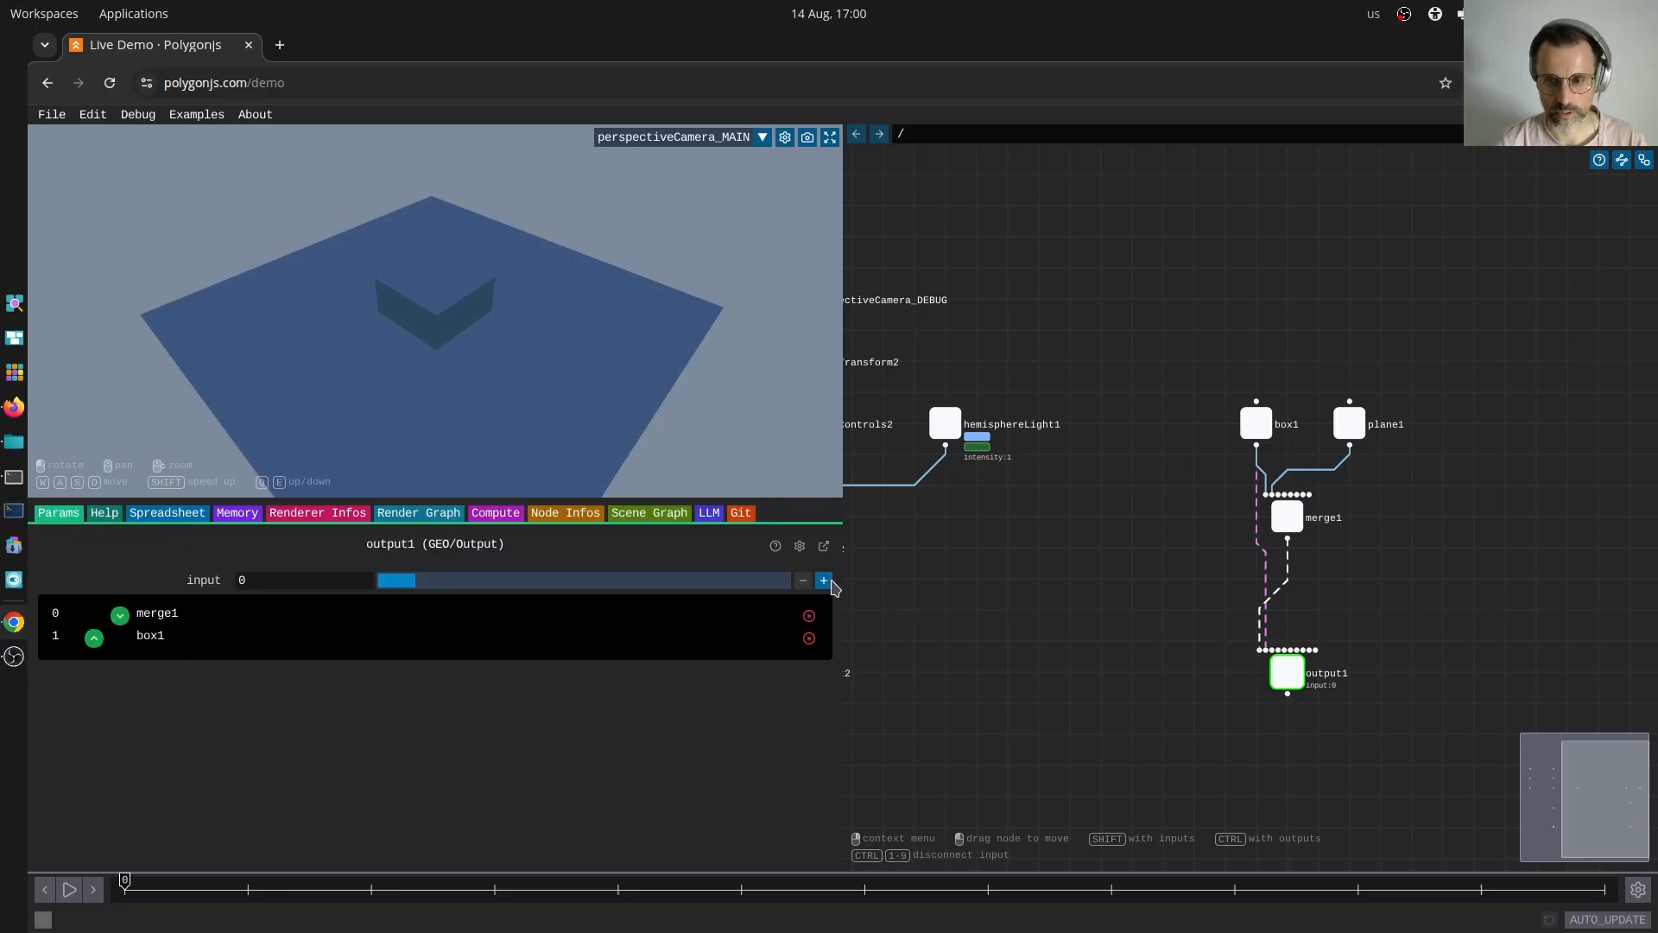
# - Switch output1's input parameter to 1 and back to 0 twice, alternating between box1 and merge1
pyautogui.click(824, 580)
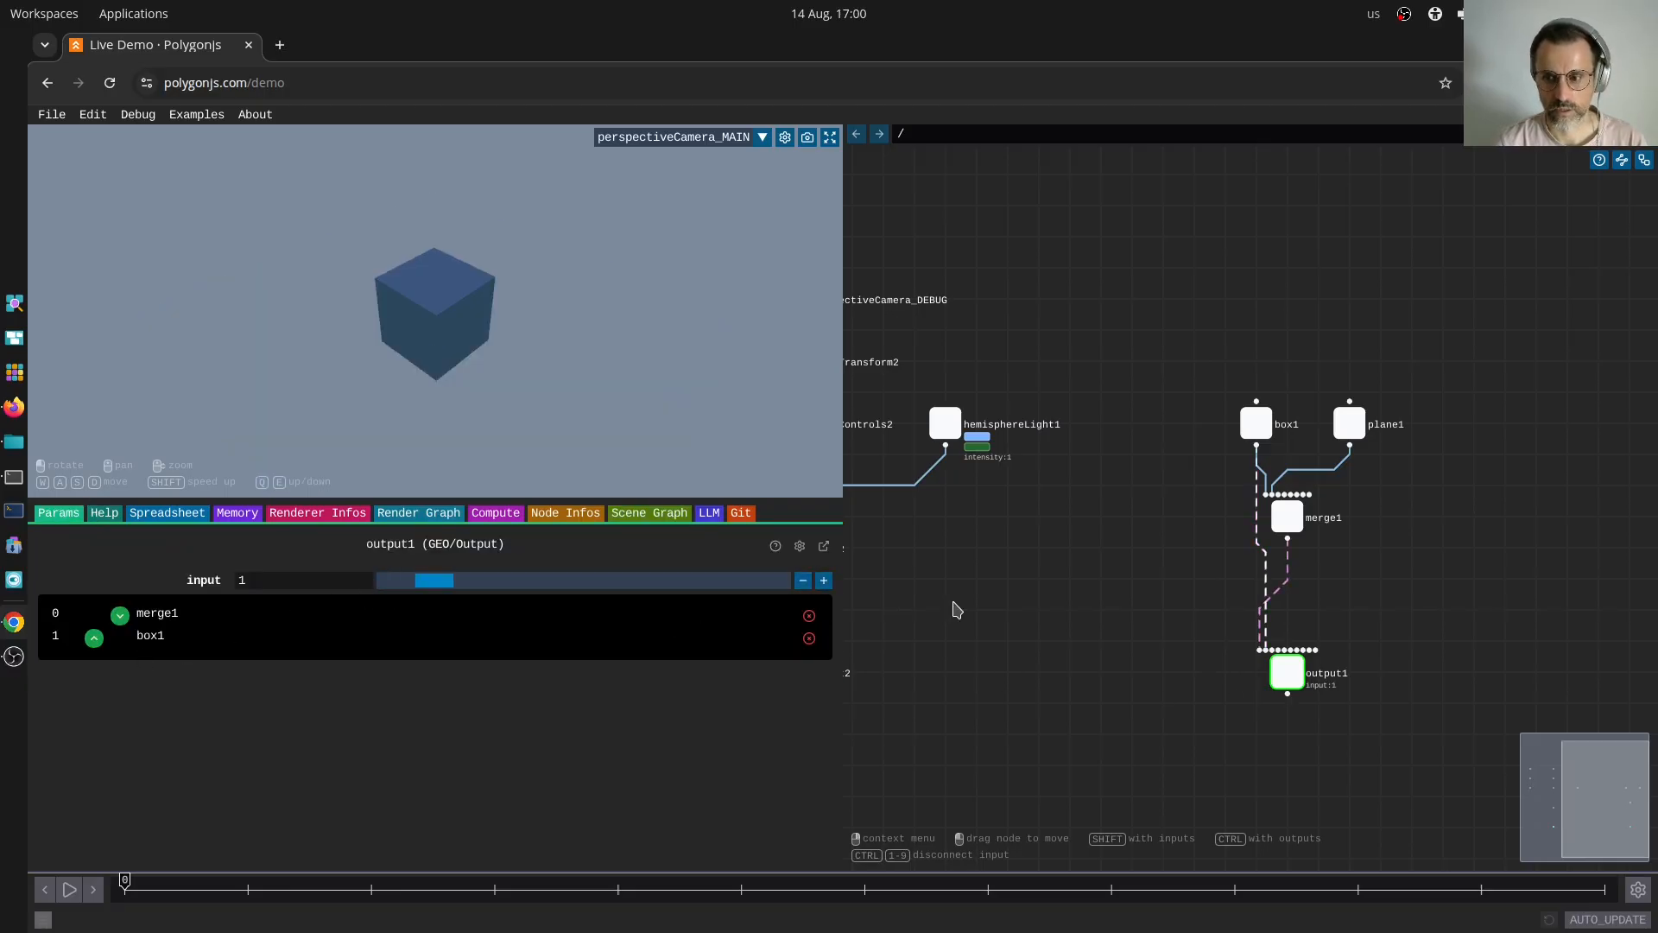
pyautogui.click(803, 580)
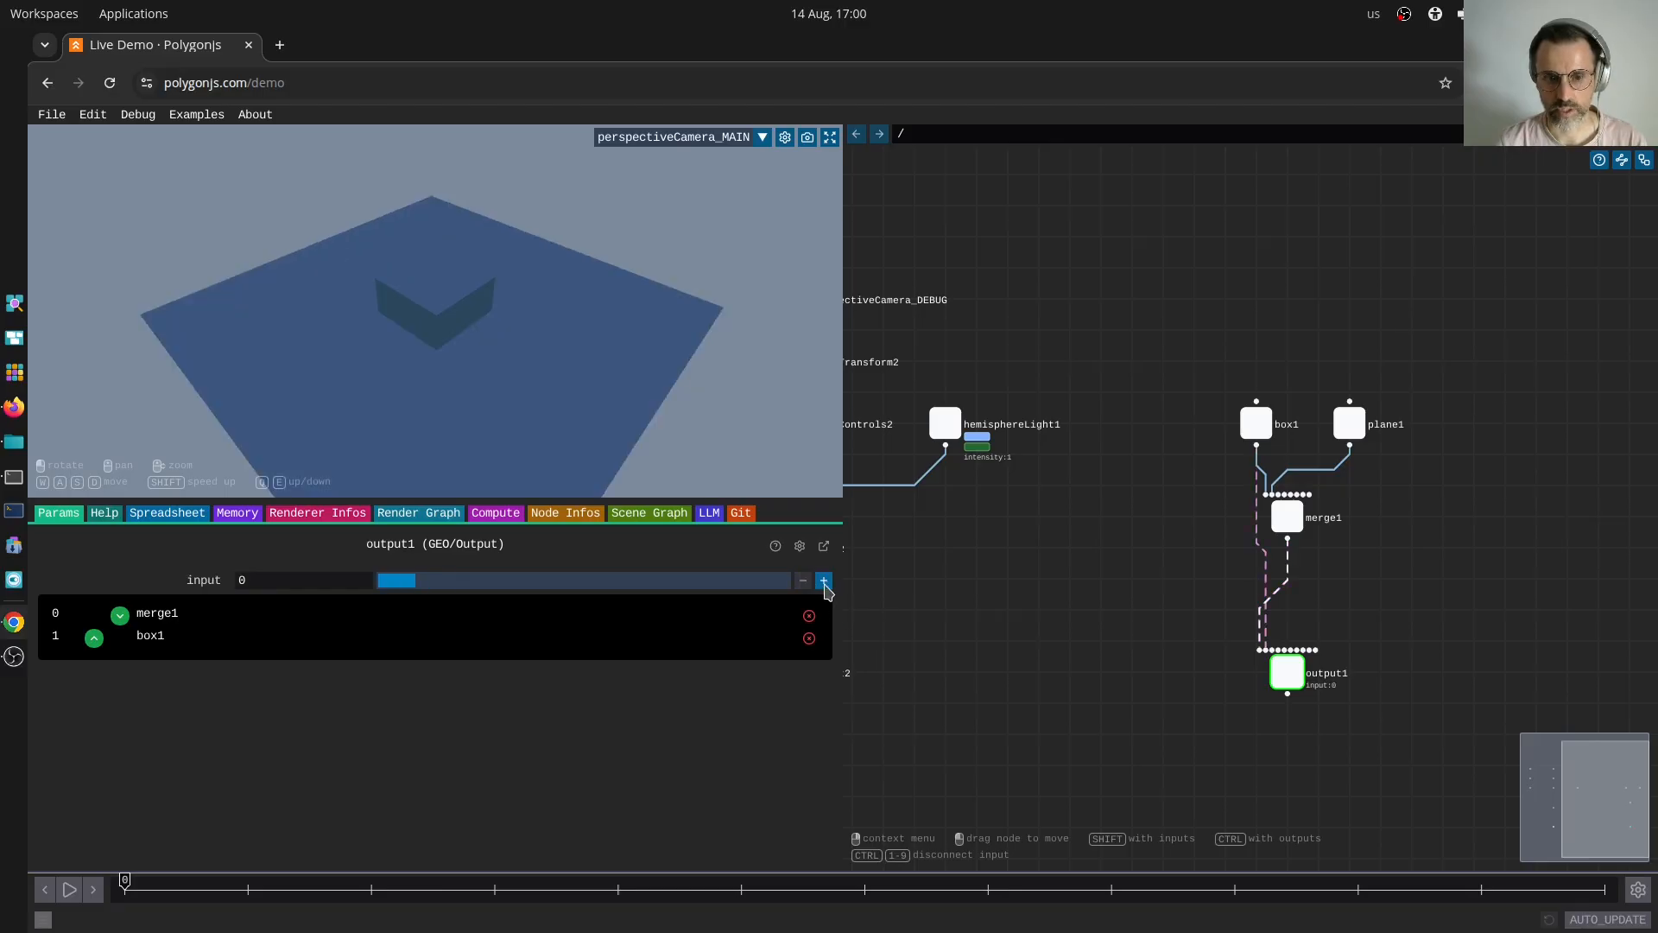
pyautogui.click(824, 581)
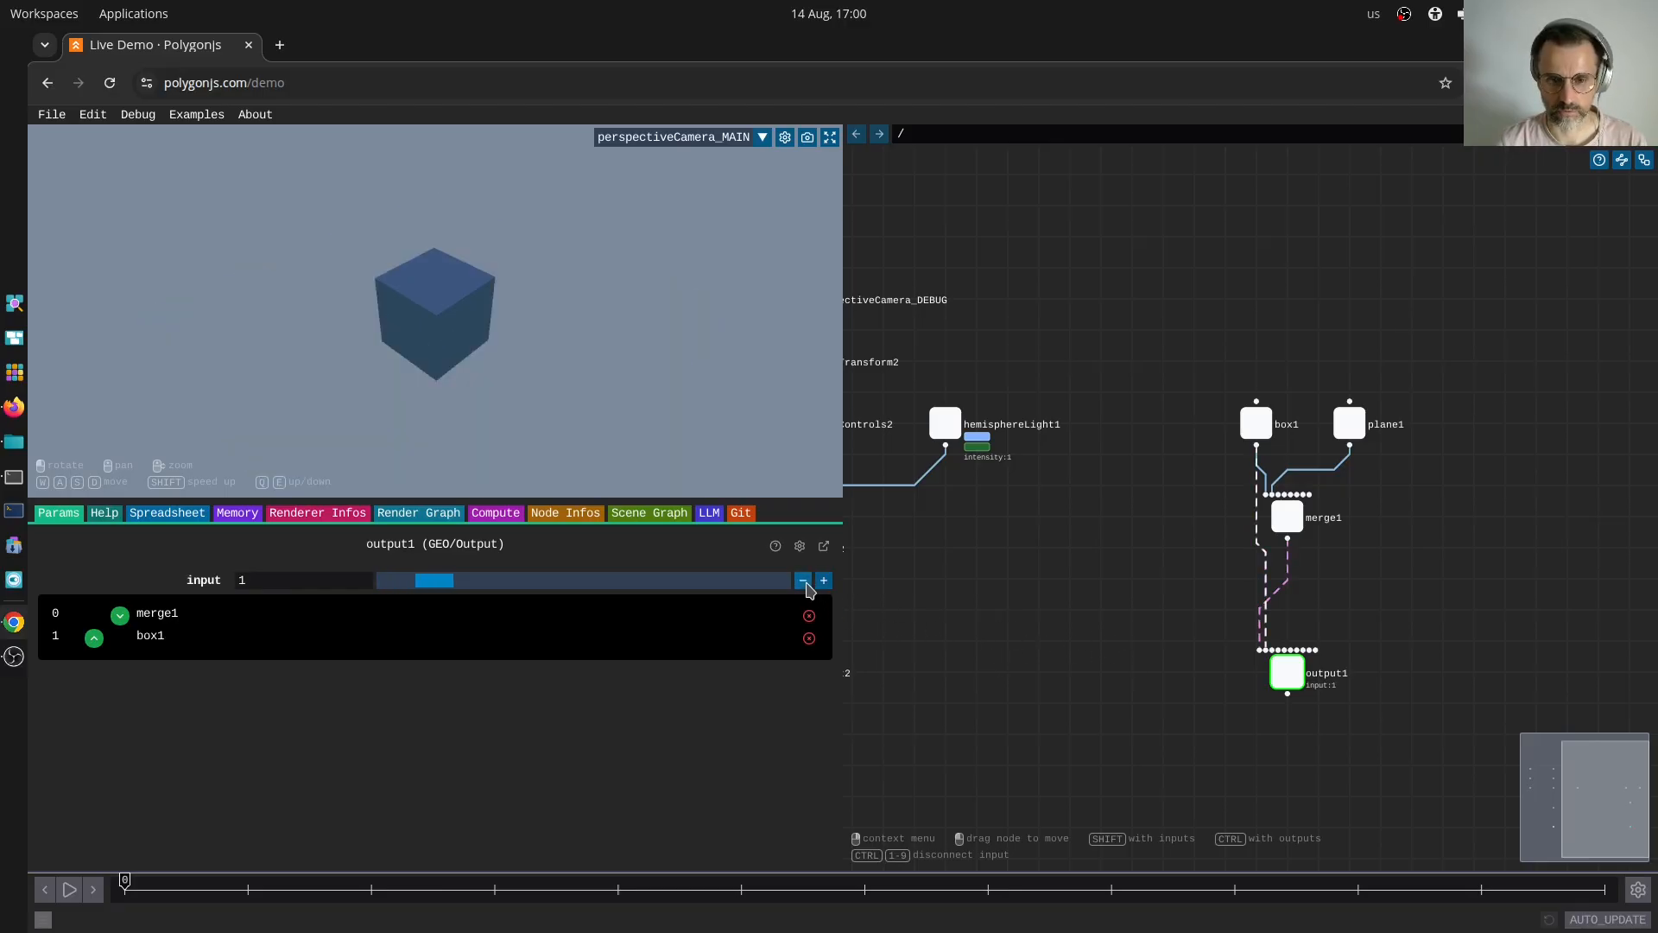
pyautogui.click(803, 581)
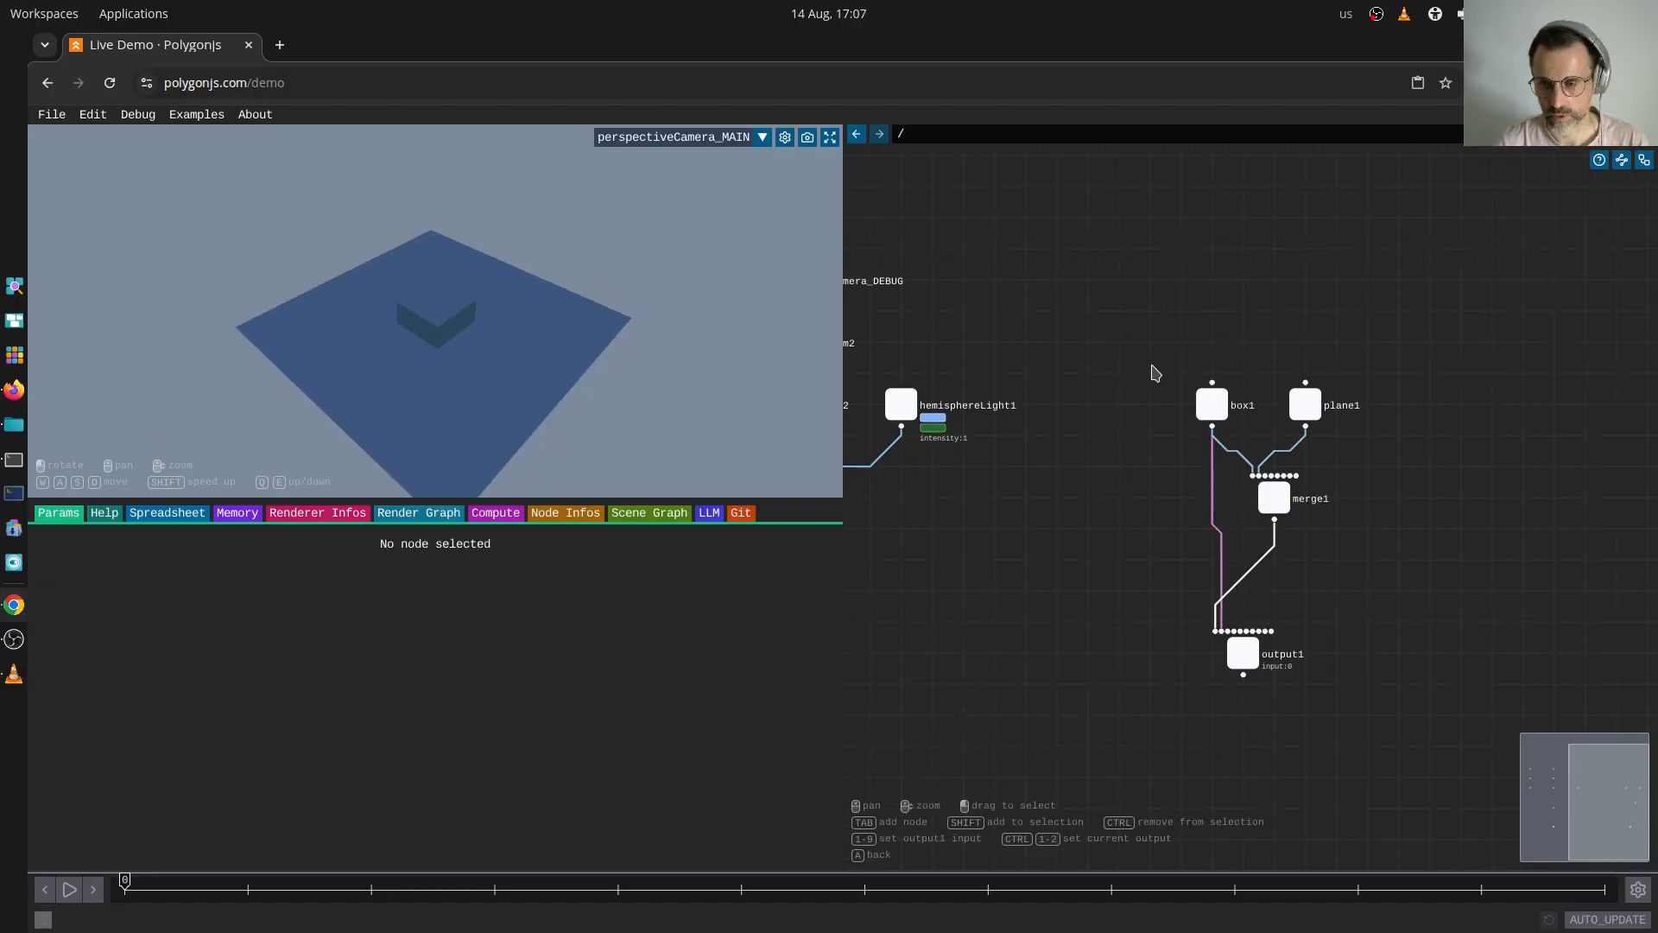
# - Select output1 and toggle its input parameter between 1 and 0 three times, ending on 0
pyautogui.moveTo(1168, 707); pyautogui.dragTo(1367, 633)
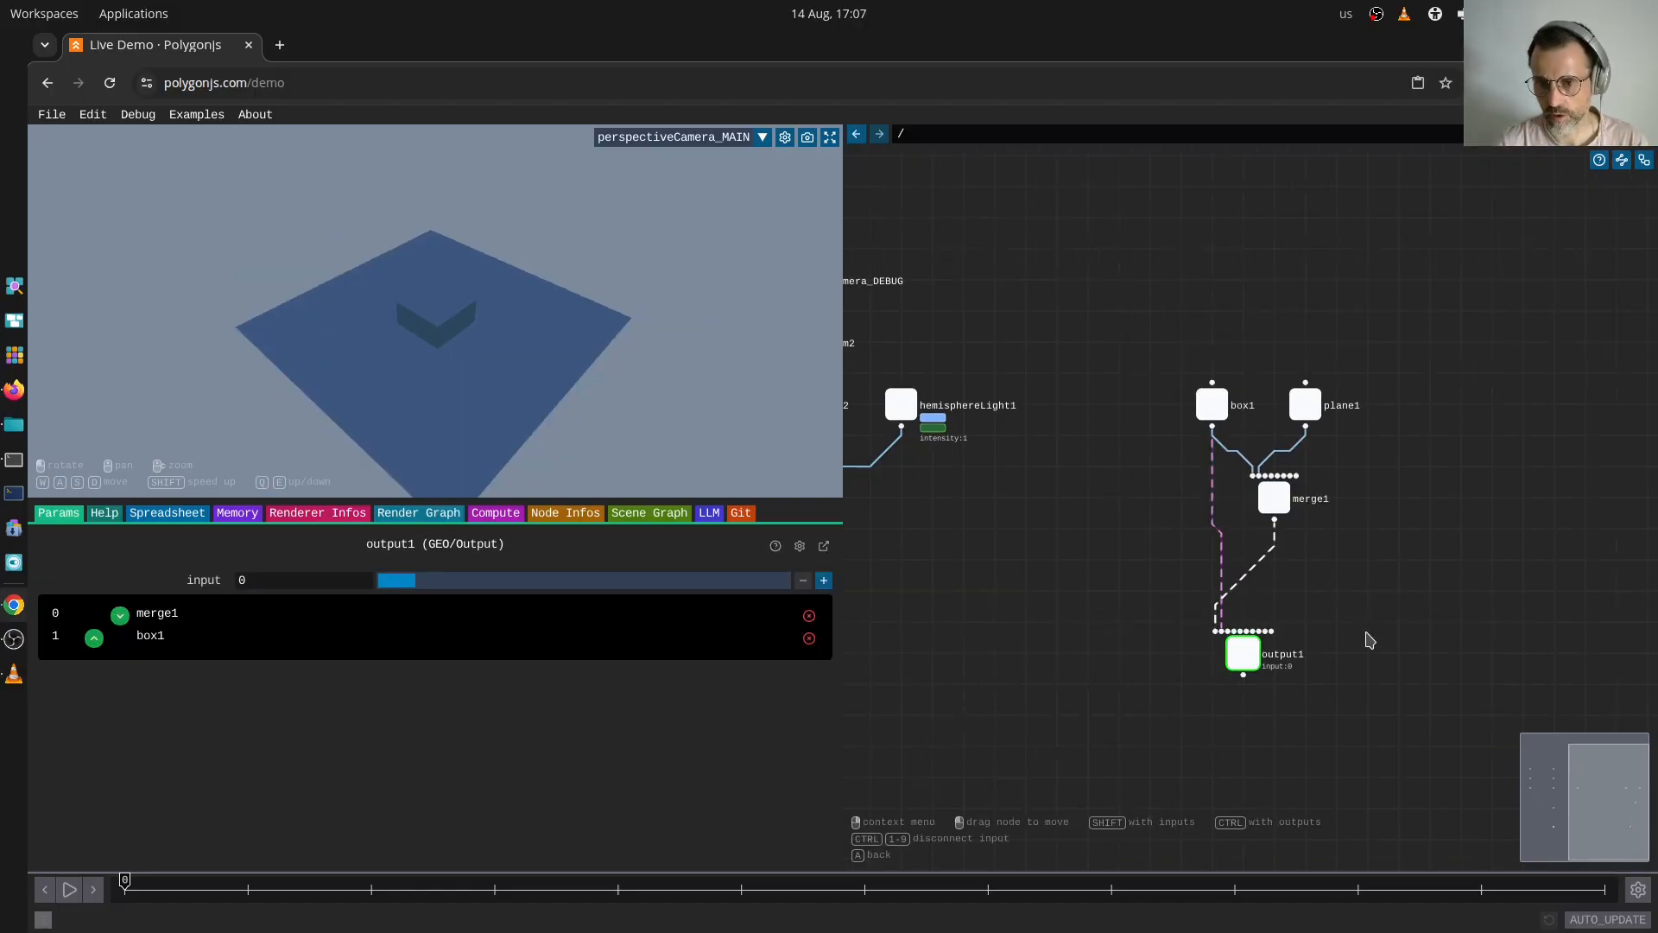
pyautogui.click(825, 581)
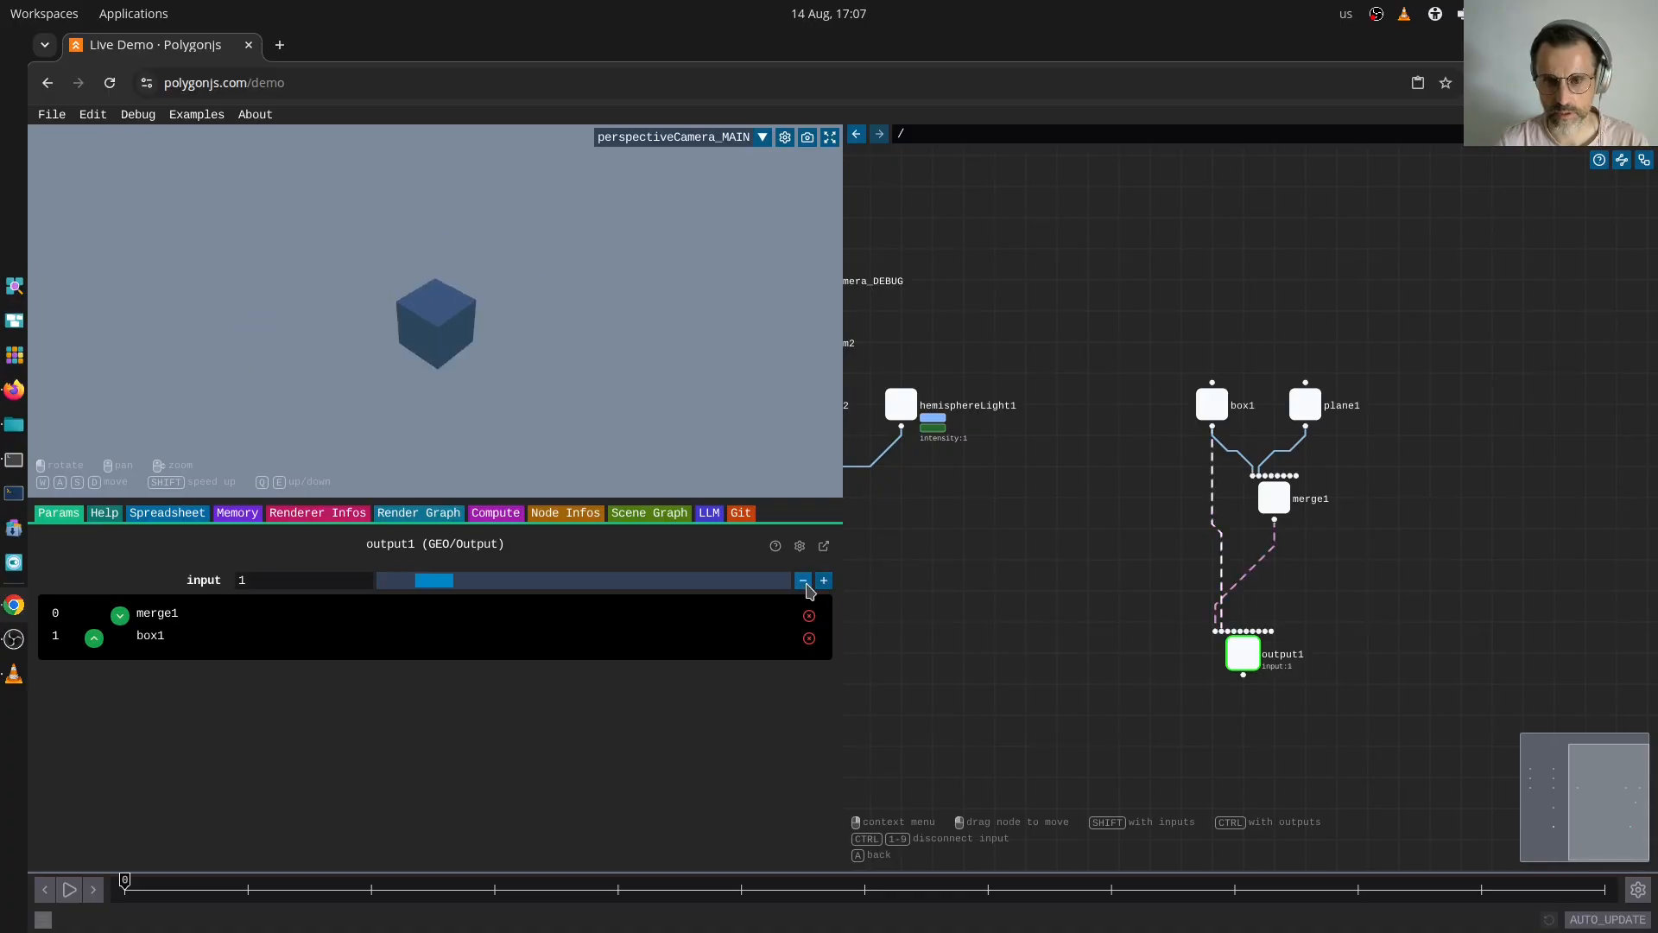
pyautogui.click(803, 581)
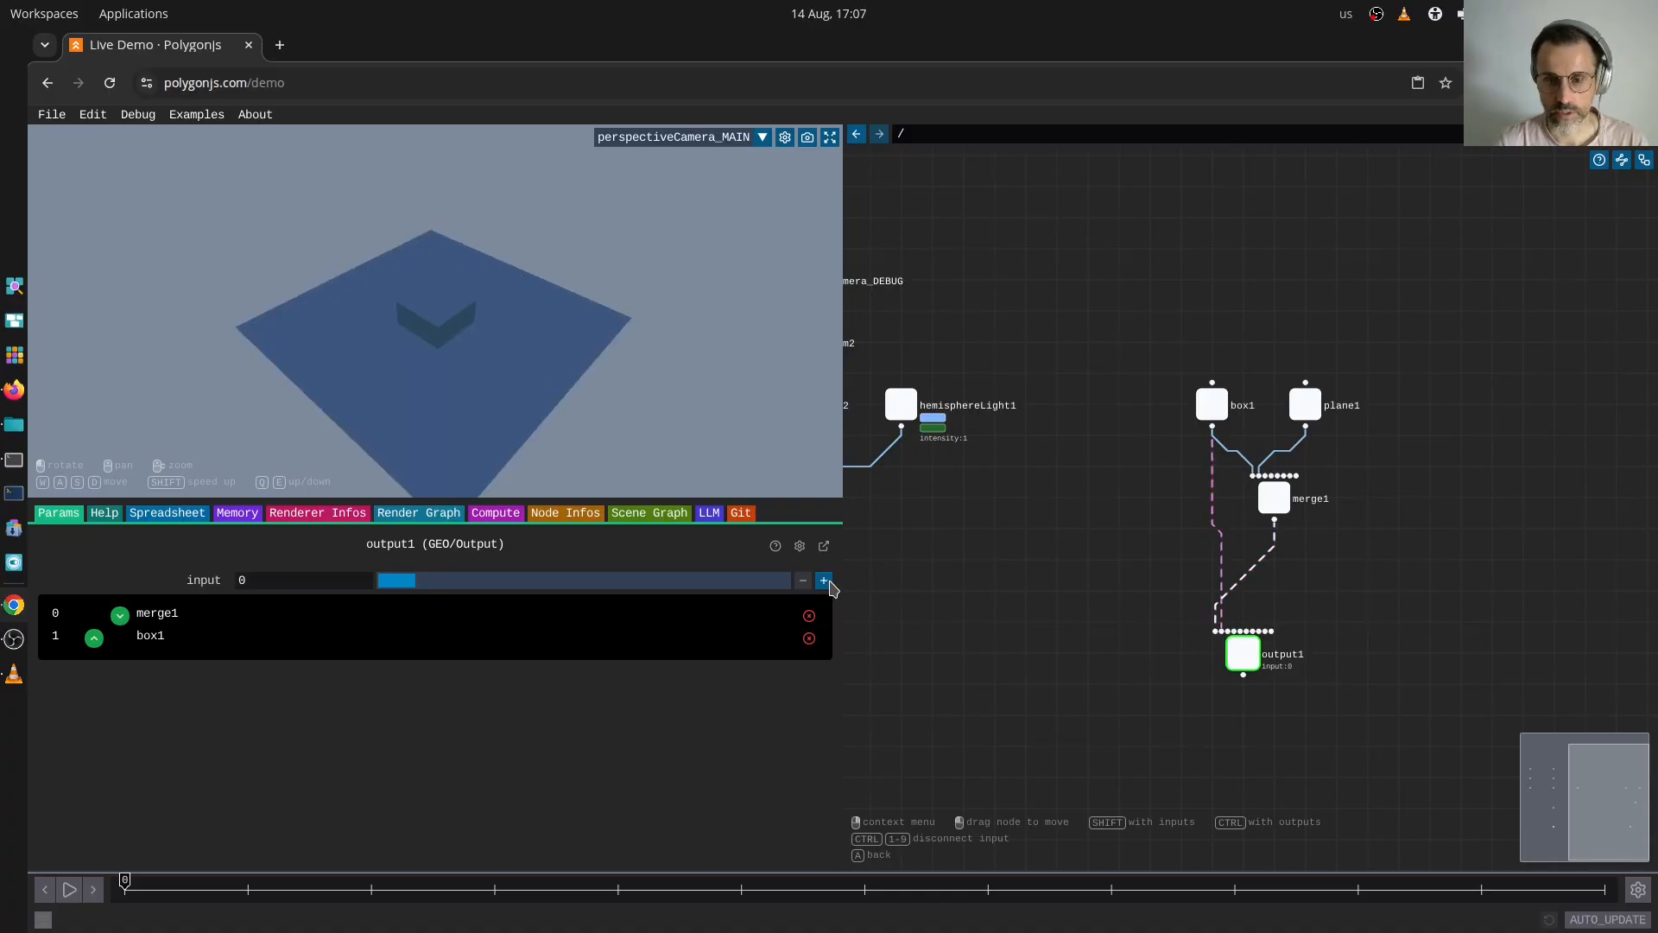
pyautogui.click(825, 581)
pyautogui.click(803, 581)
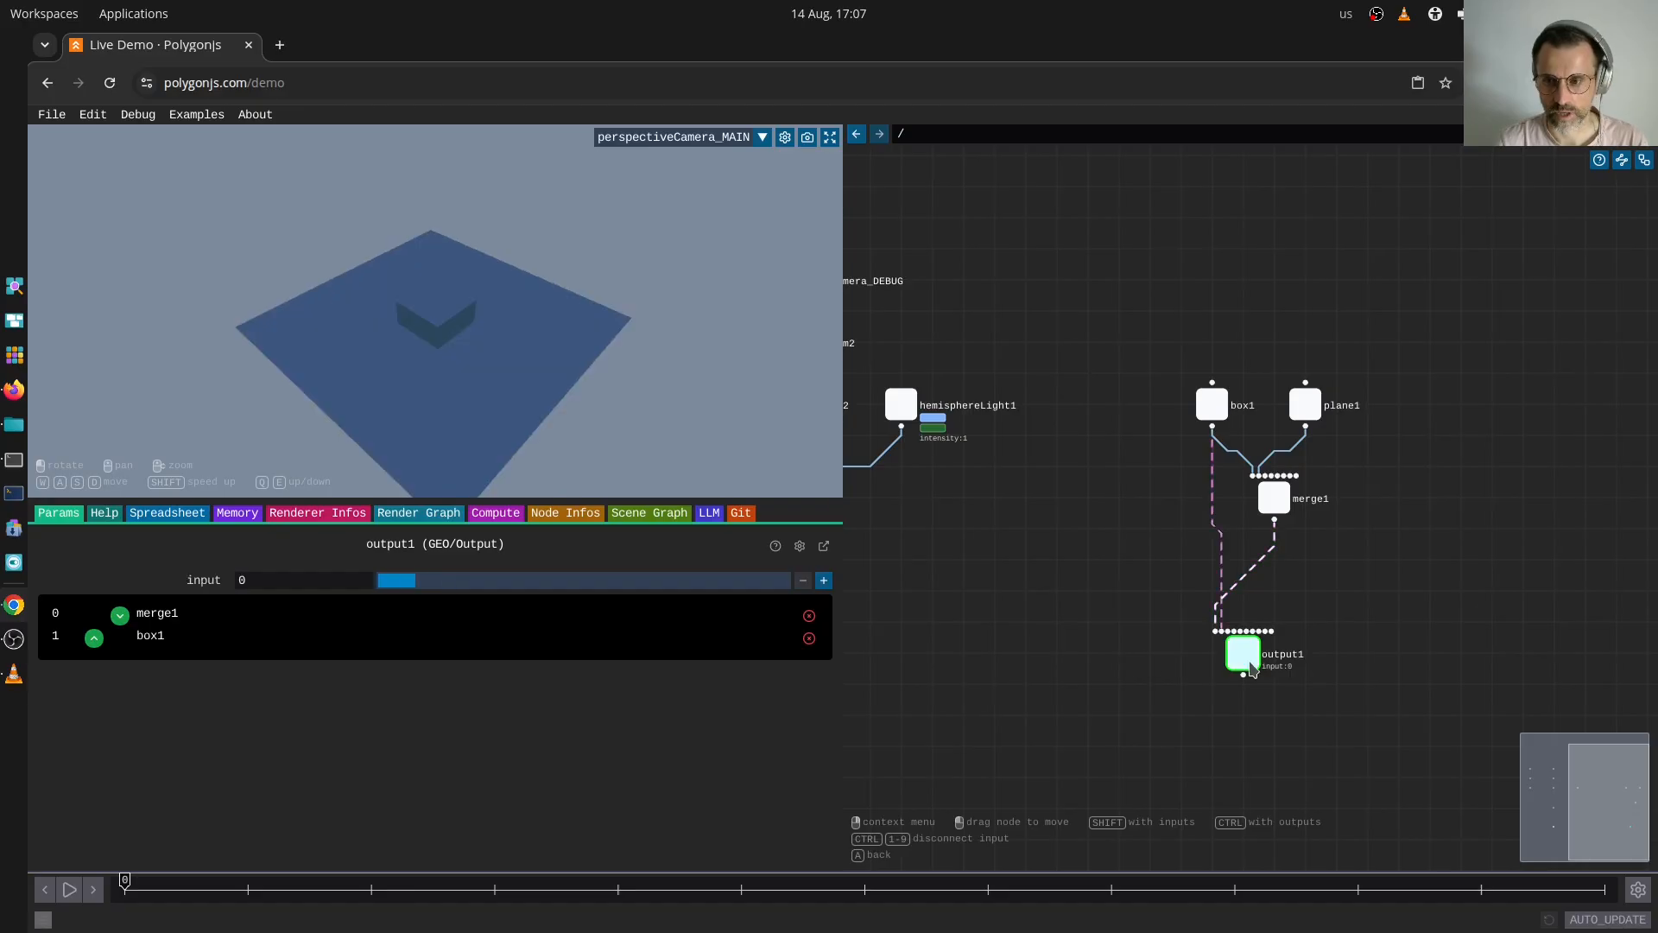
pyautogui.click(825, 580)
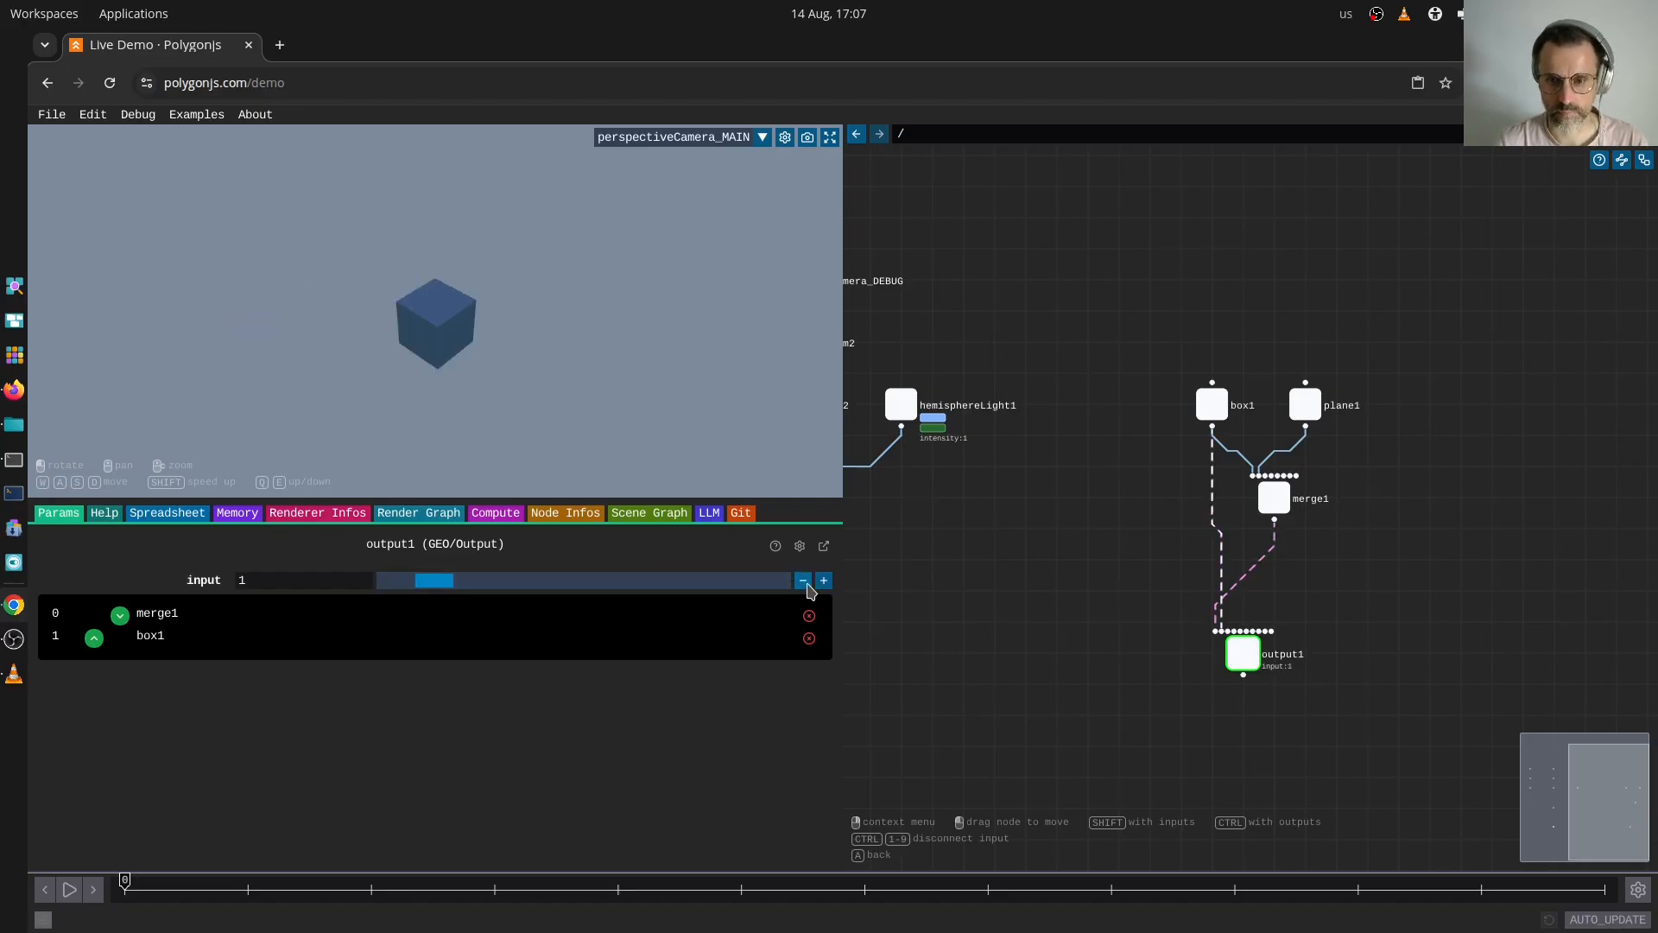
pyautogui.click(803, 580)
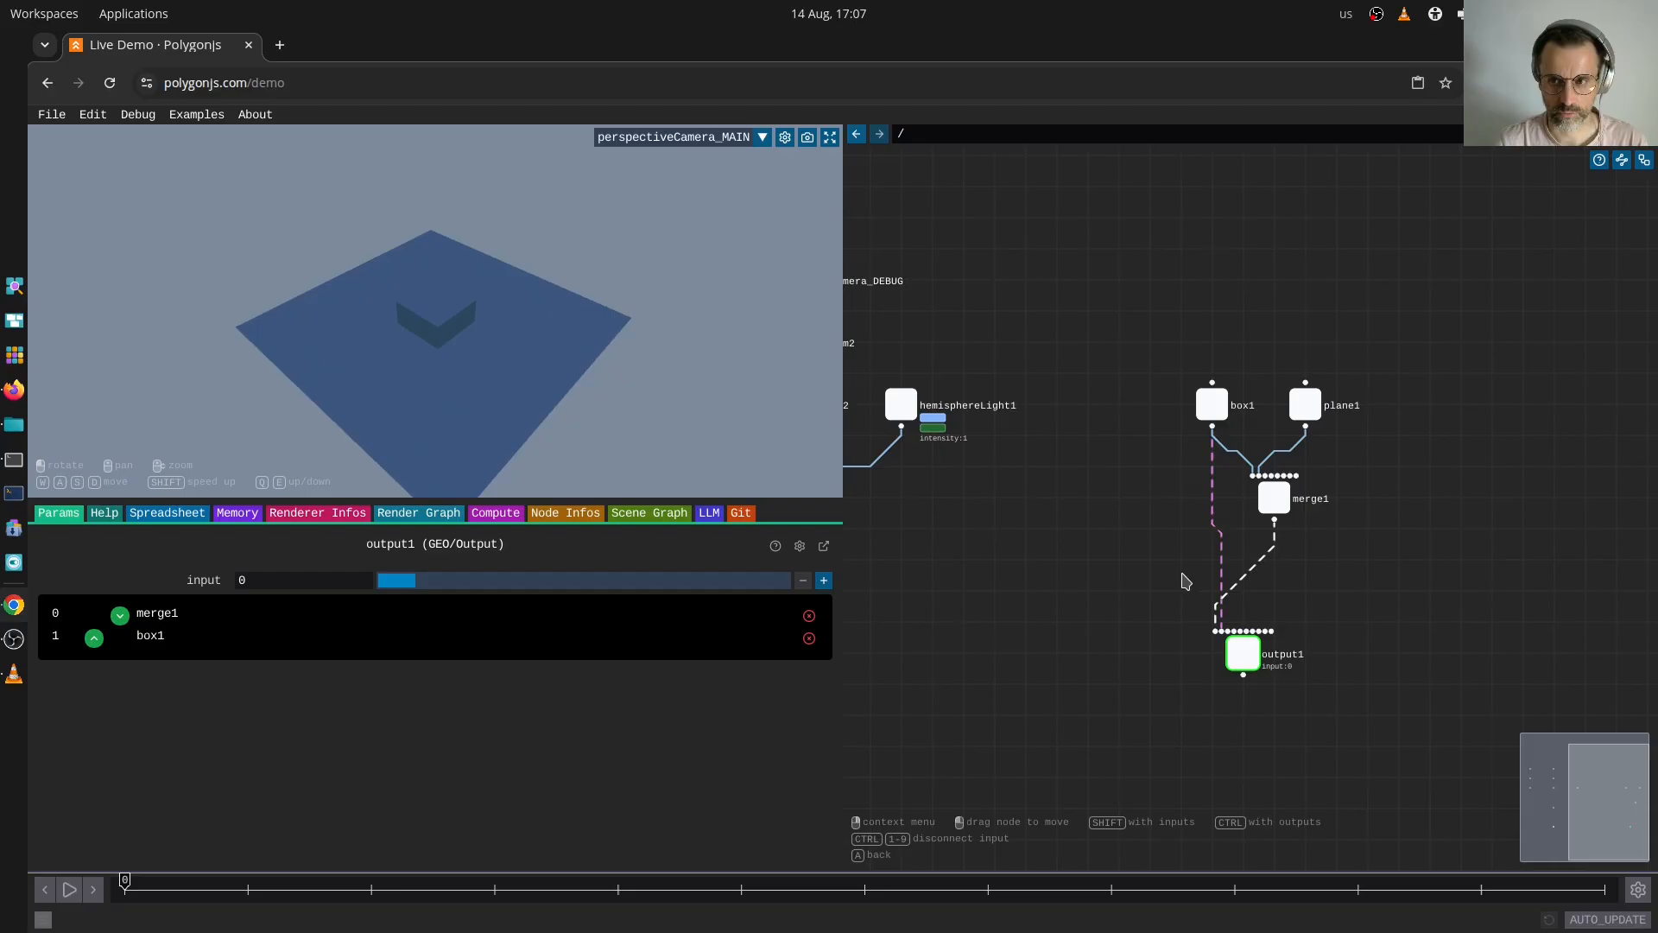
# - Move box1, plane1 and merge1 farther above output1 and add a transform node below merge1
pyautogui.moveTo(1170, 324); pyautogui.dragTo(1283, 447)
pyautogui.click(1375, 538)
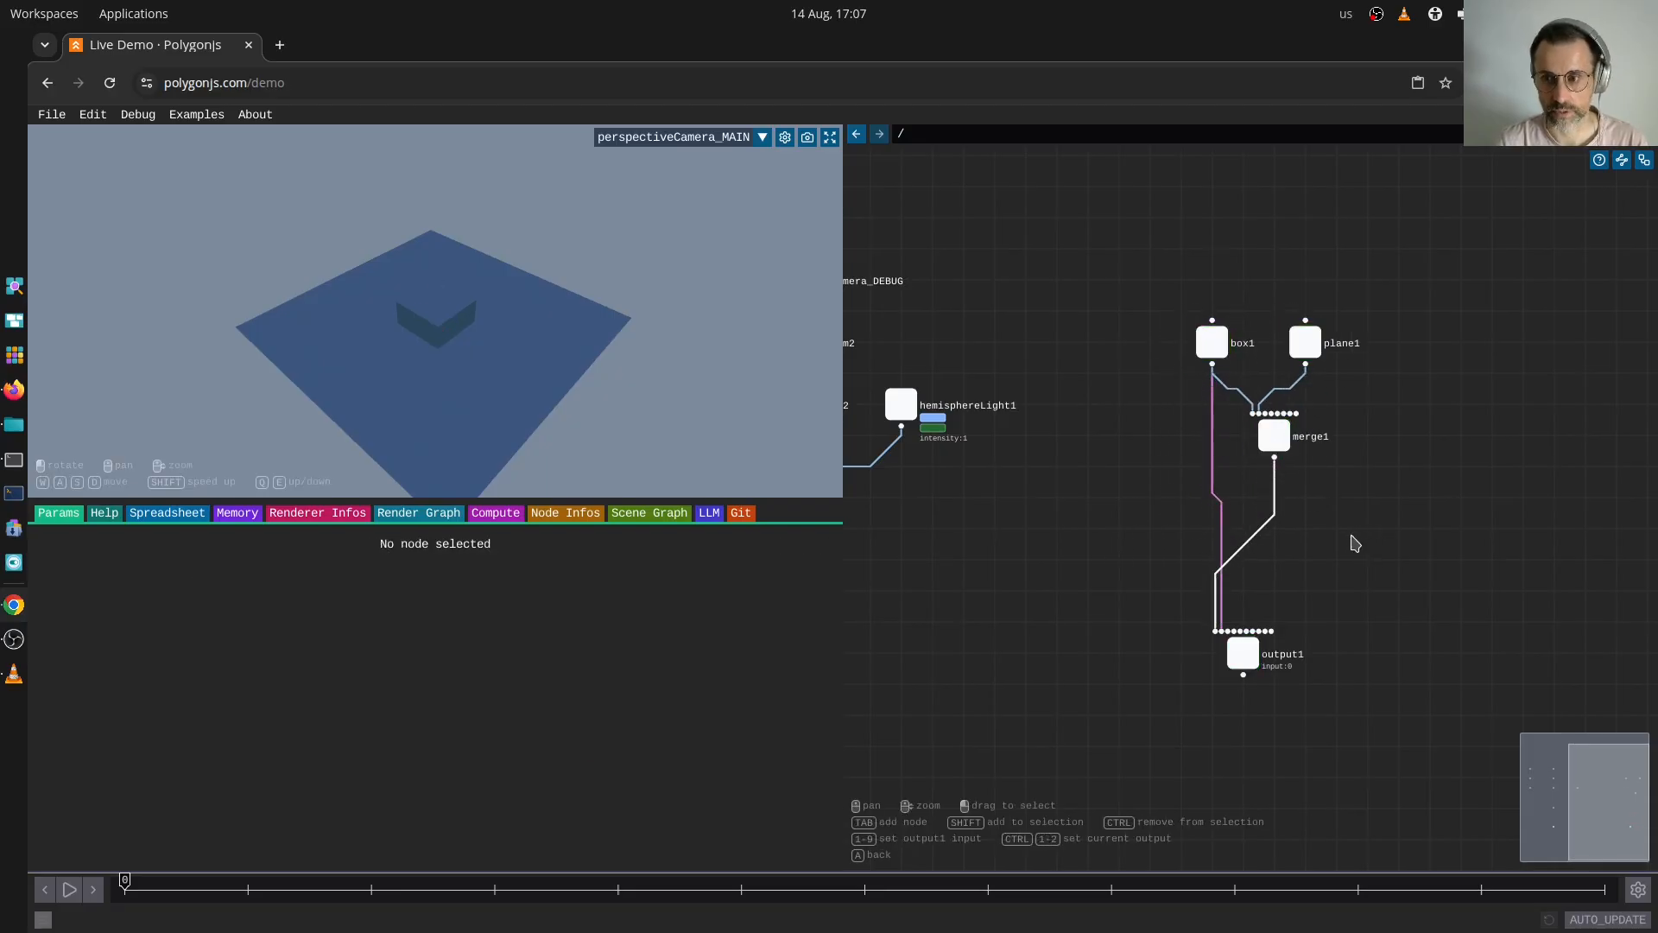
pyautogui.press('Tab')
pyautogui.write('tra')
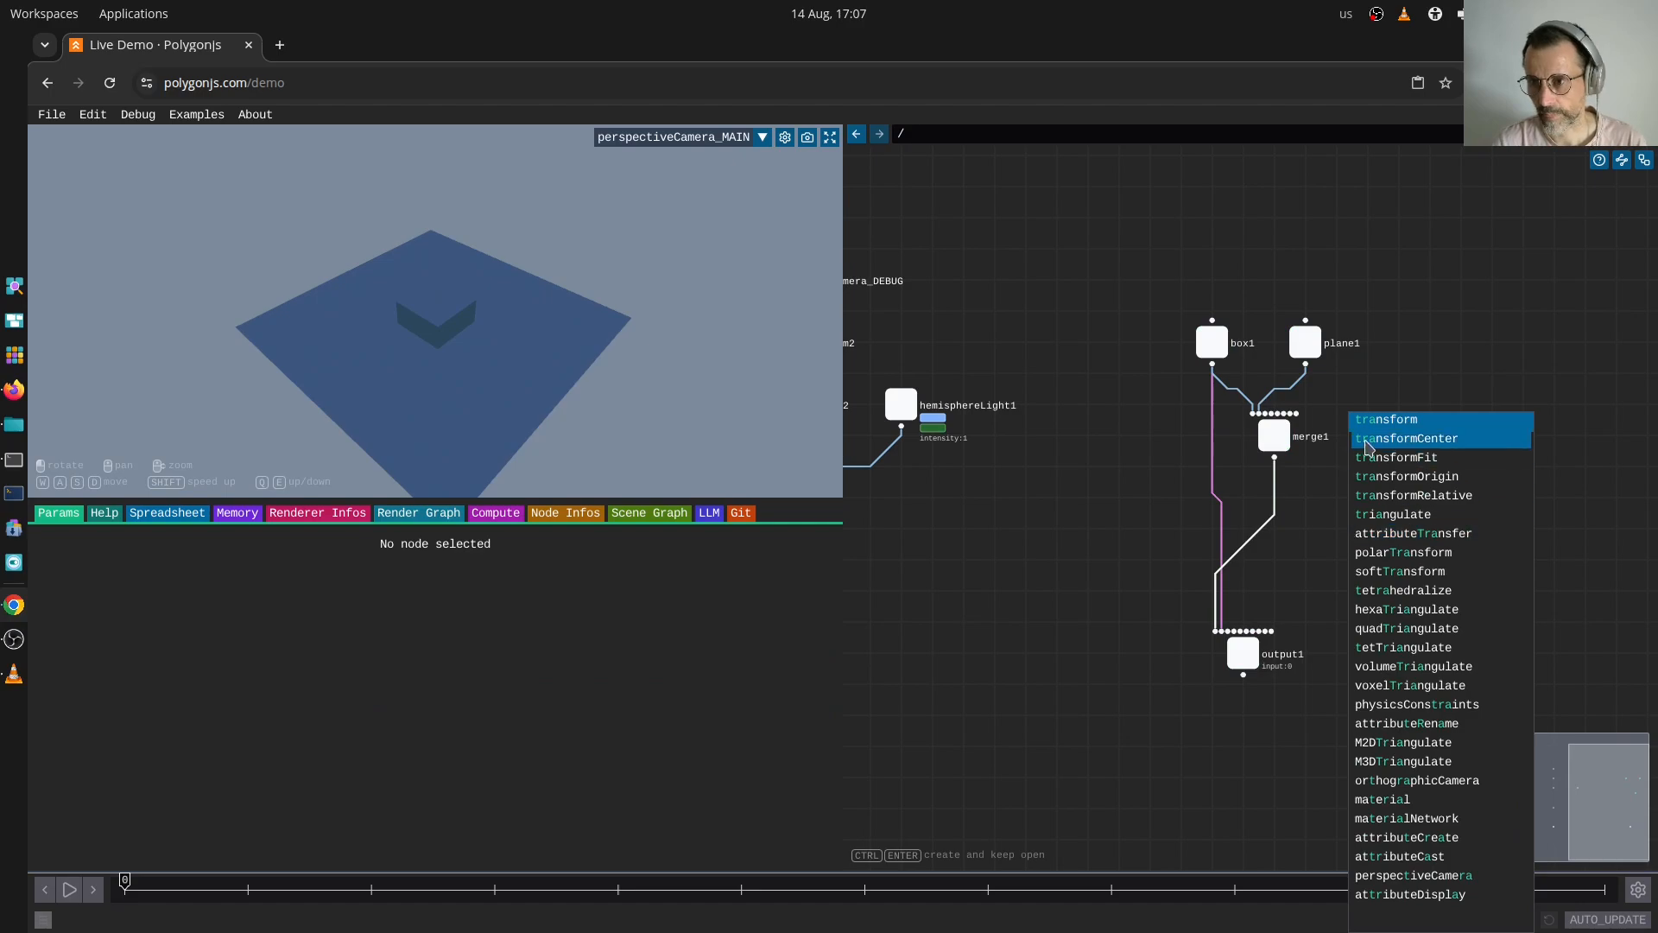
pyautogui.click(1380, 424)
pyautogui.click(1341, 501)
# - Wire transform1 between merge1 and the first input of output1, and set its group to 0
pyautogui.moveTo(1281, 461); pyautogui.dragTo(1331, 493)
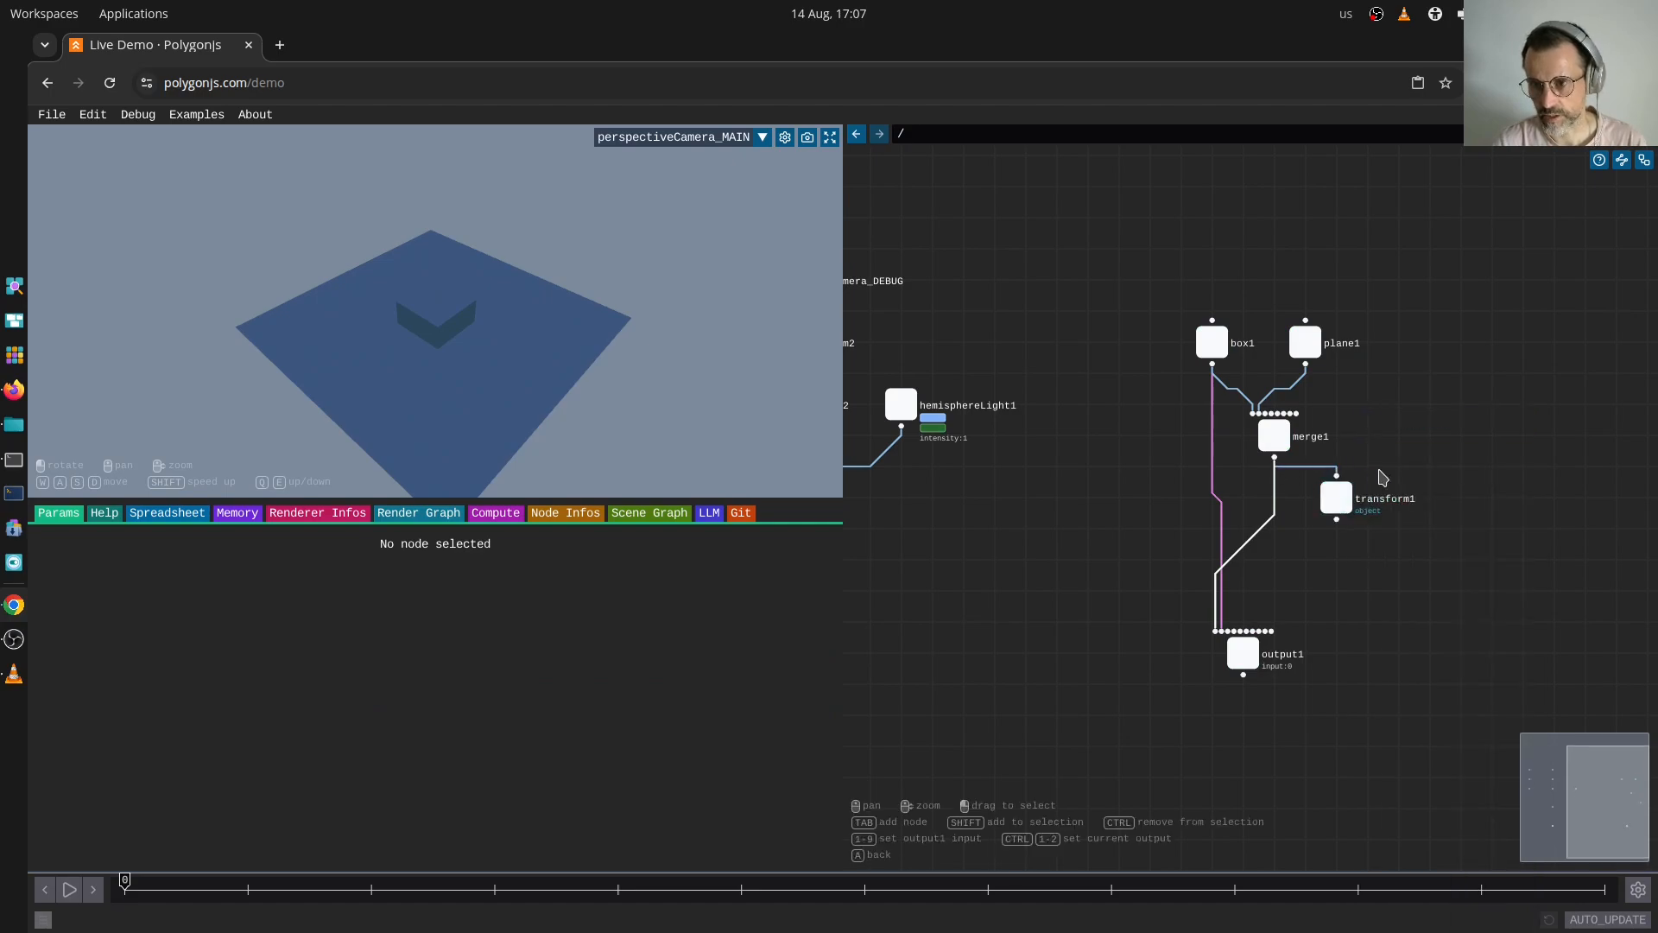
pyautogui.click(1336, 500)
pyautogui.press('1')
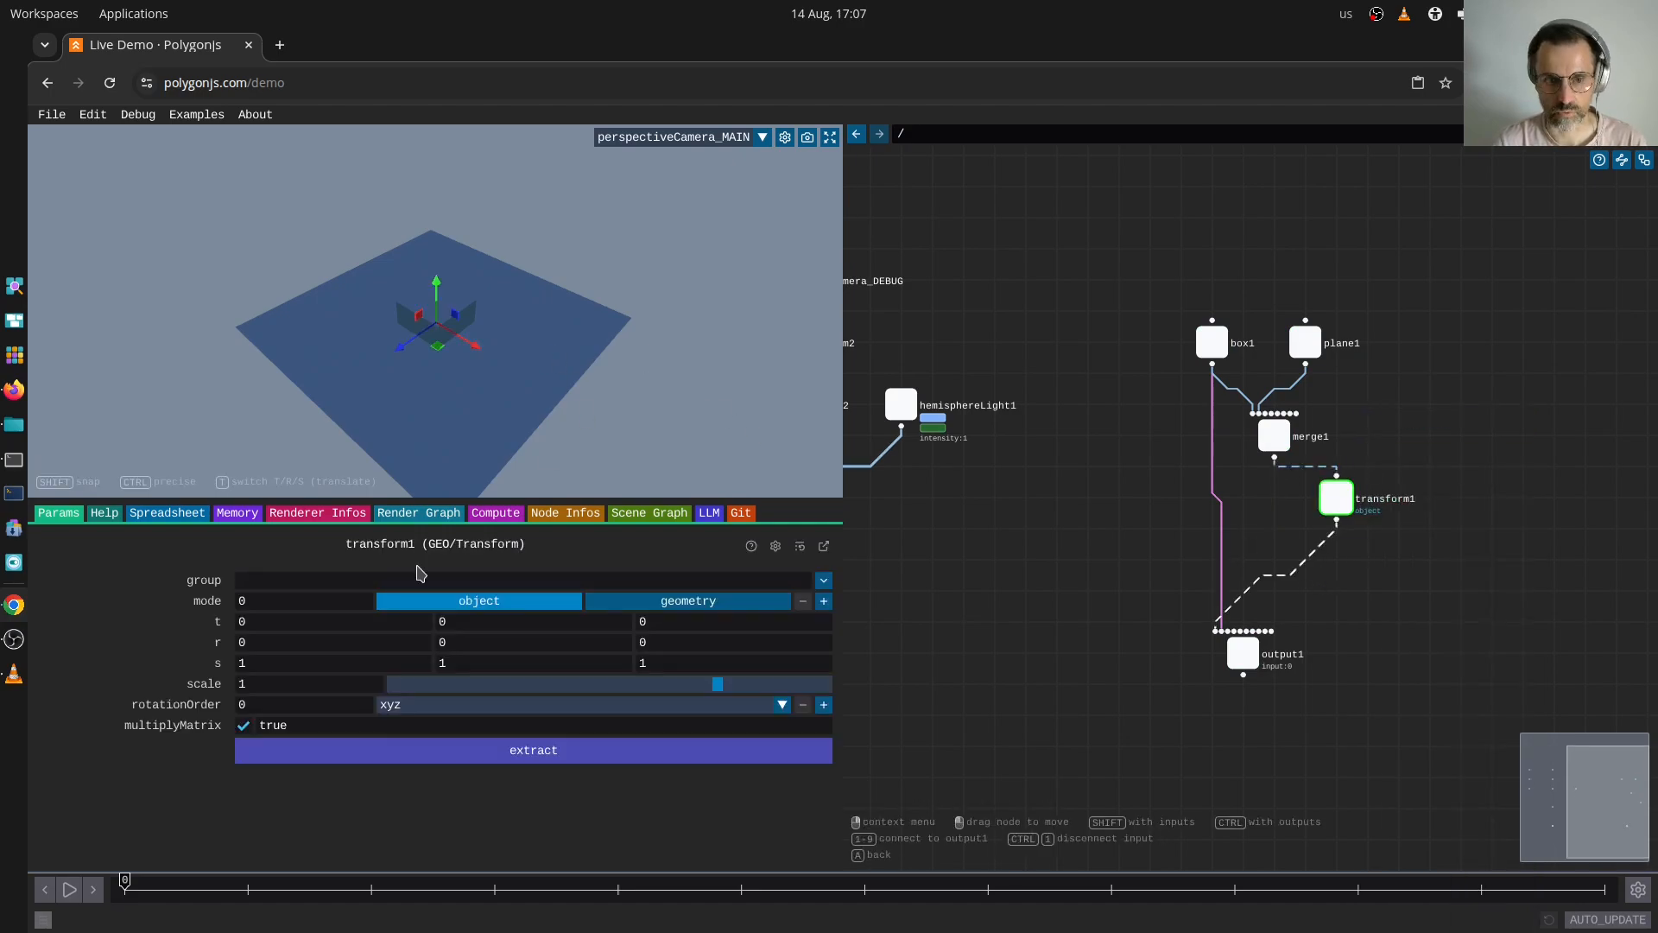
pyautogui.click(775, 580)
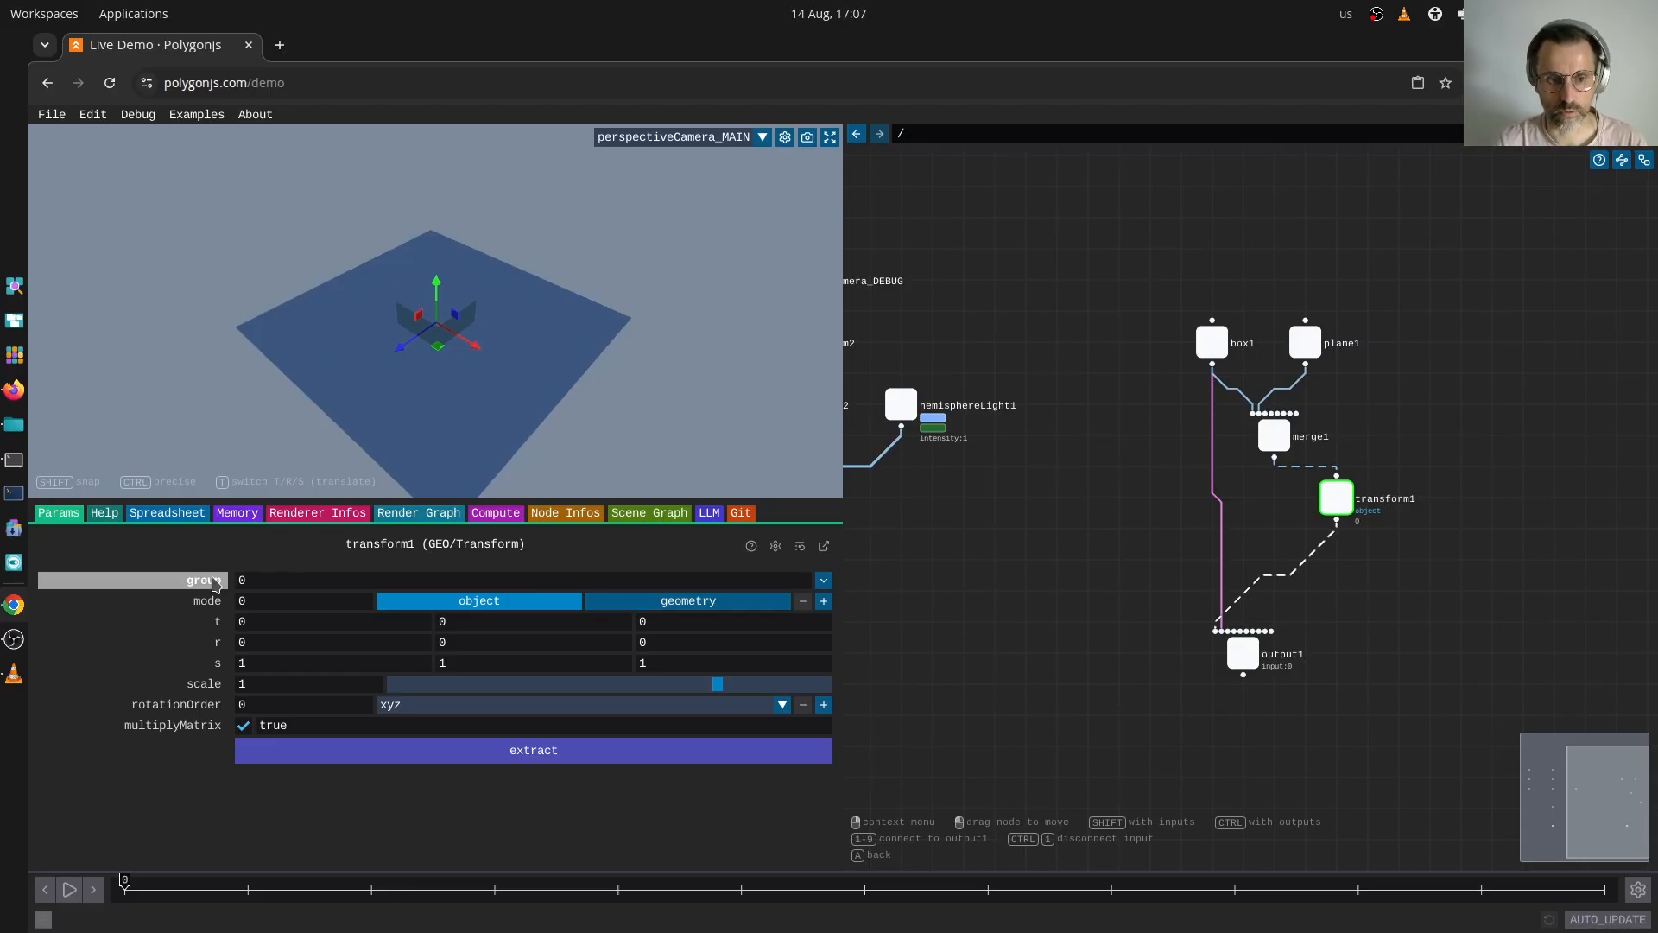
# - Raise the transform1 object about 0.26 along Y, then wire merge1 to output1's first input and transform1 to its second
pyautogui.moveTo(439, 290); pyautogui.dragTo(438, 277)
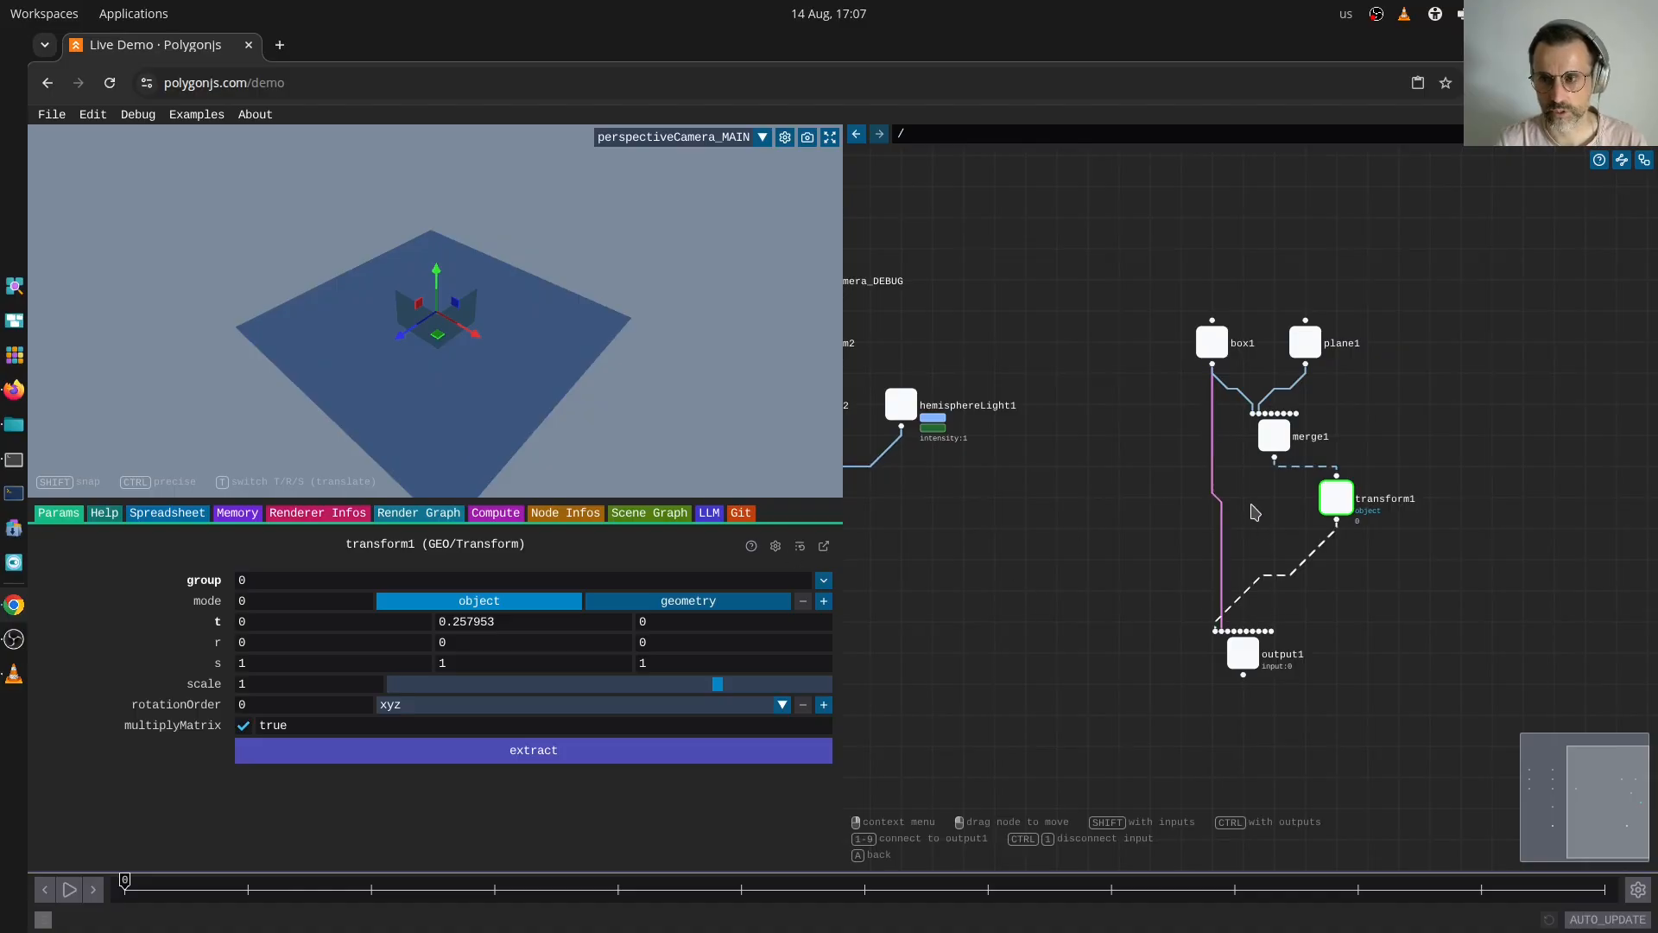
pyautogui.moveTo(1218, 631); pyautogui.dragTo(1275, 460)
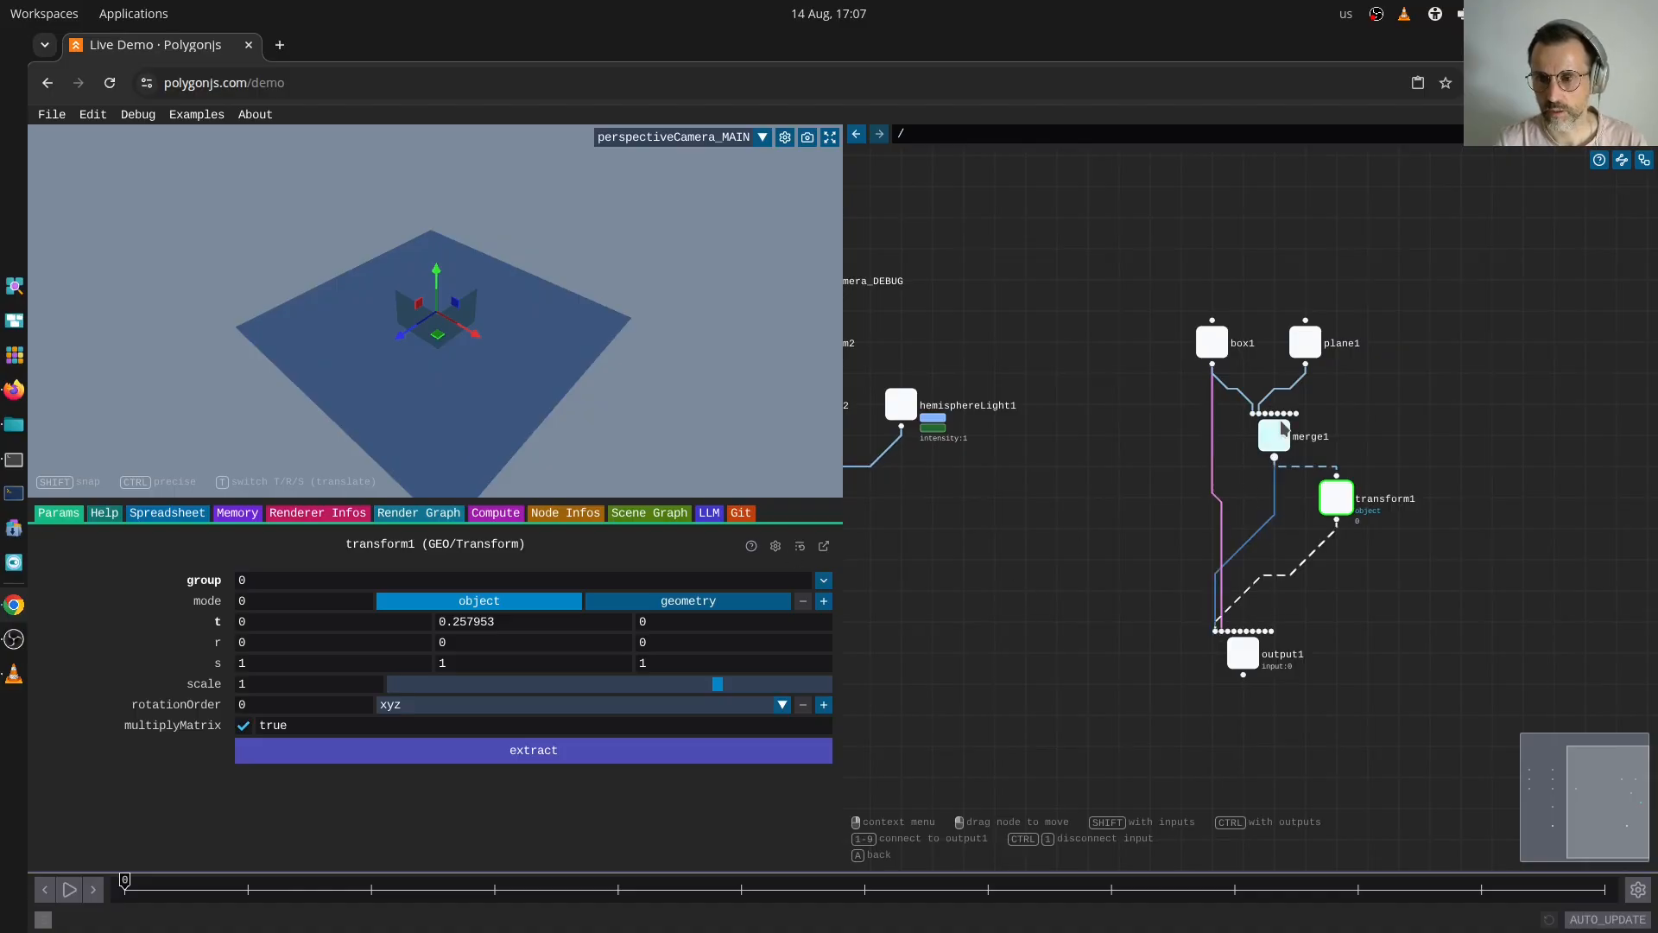
pyautogui.moveTo(1221, 633); pyautogui.dragTo(1337, 521)
pyautogui.click(1389, 583)
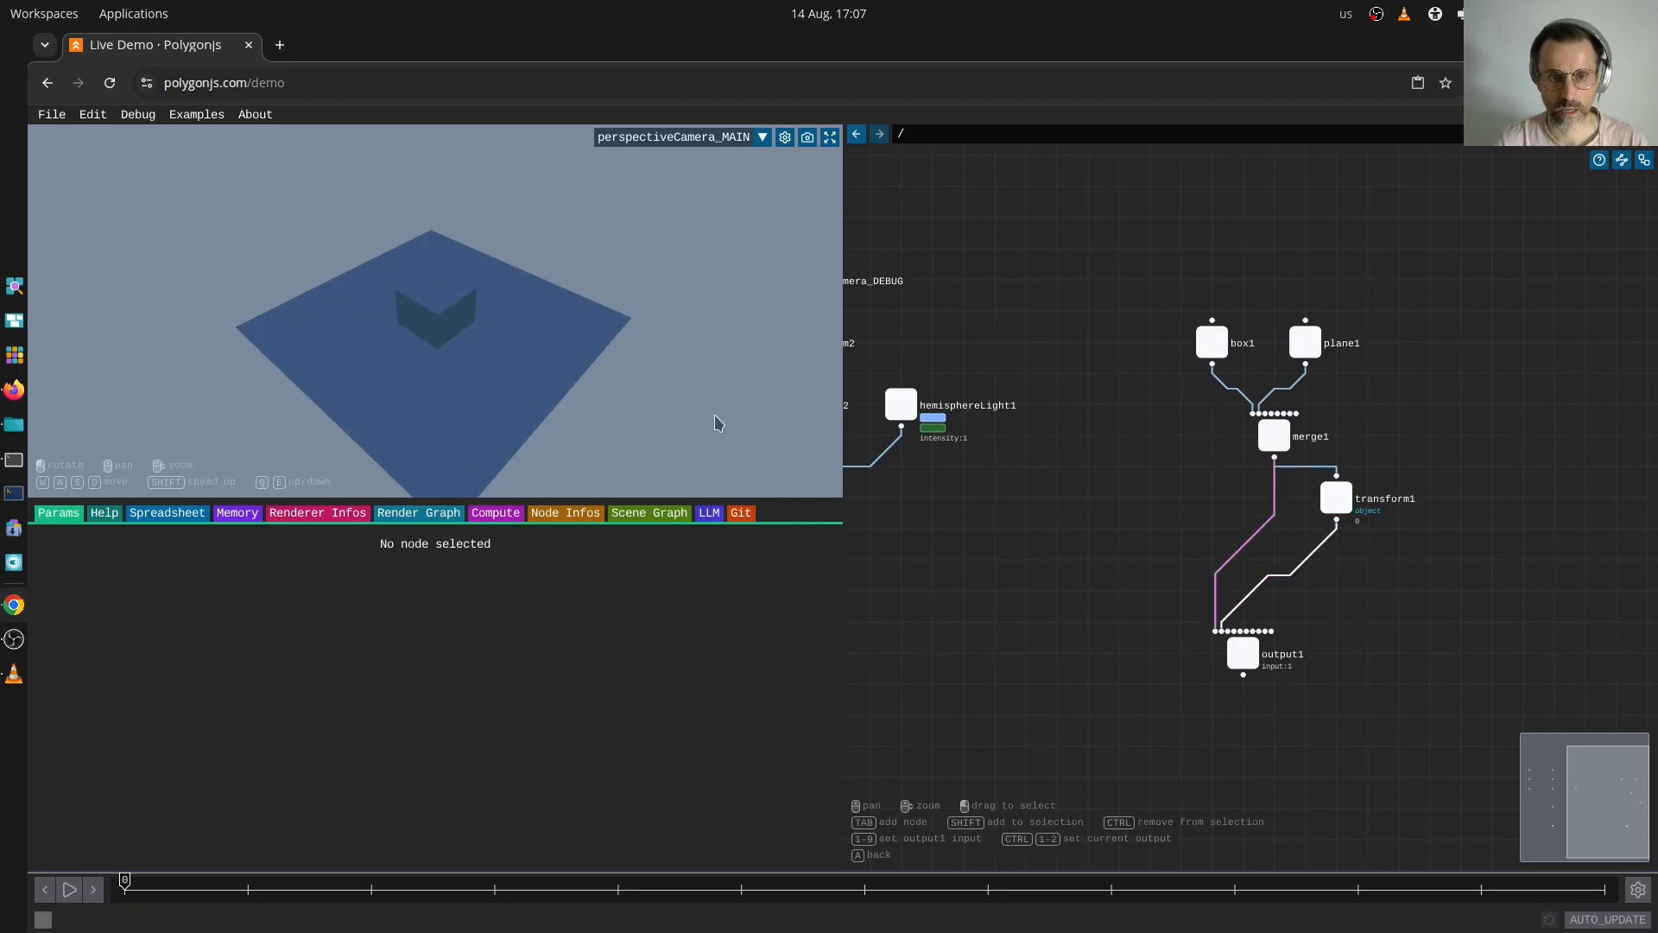
# - Orbit to a lower view of the box and switch output1's input between 1 and 0 five times, ending on 0
pyautogui.moveTo(485, 433); pyautogui.dragTo(499, 359)
pyautogui.press('2')
pyautogui.press('1')
pyautogui.press('2')
pyautogui.press('1')
pyautogui.press('2')
pyautogui.press('1')
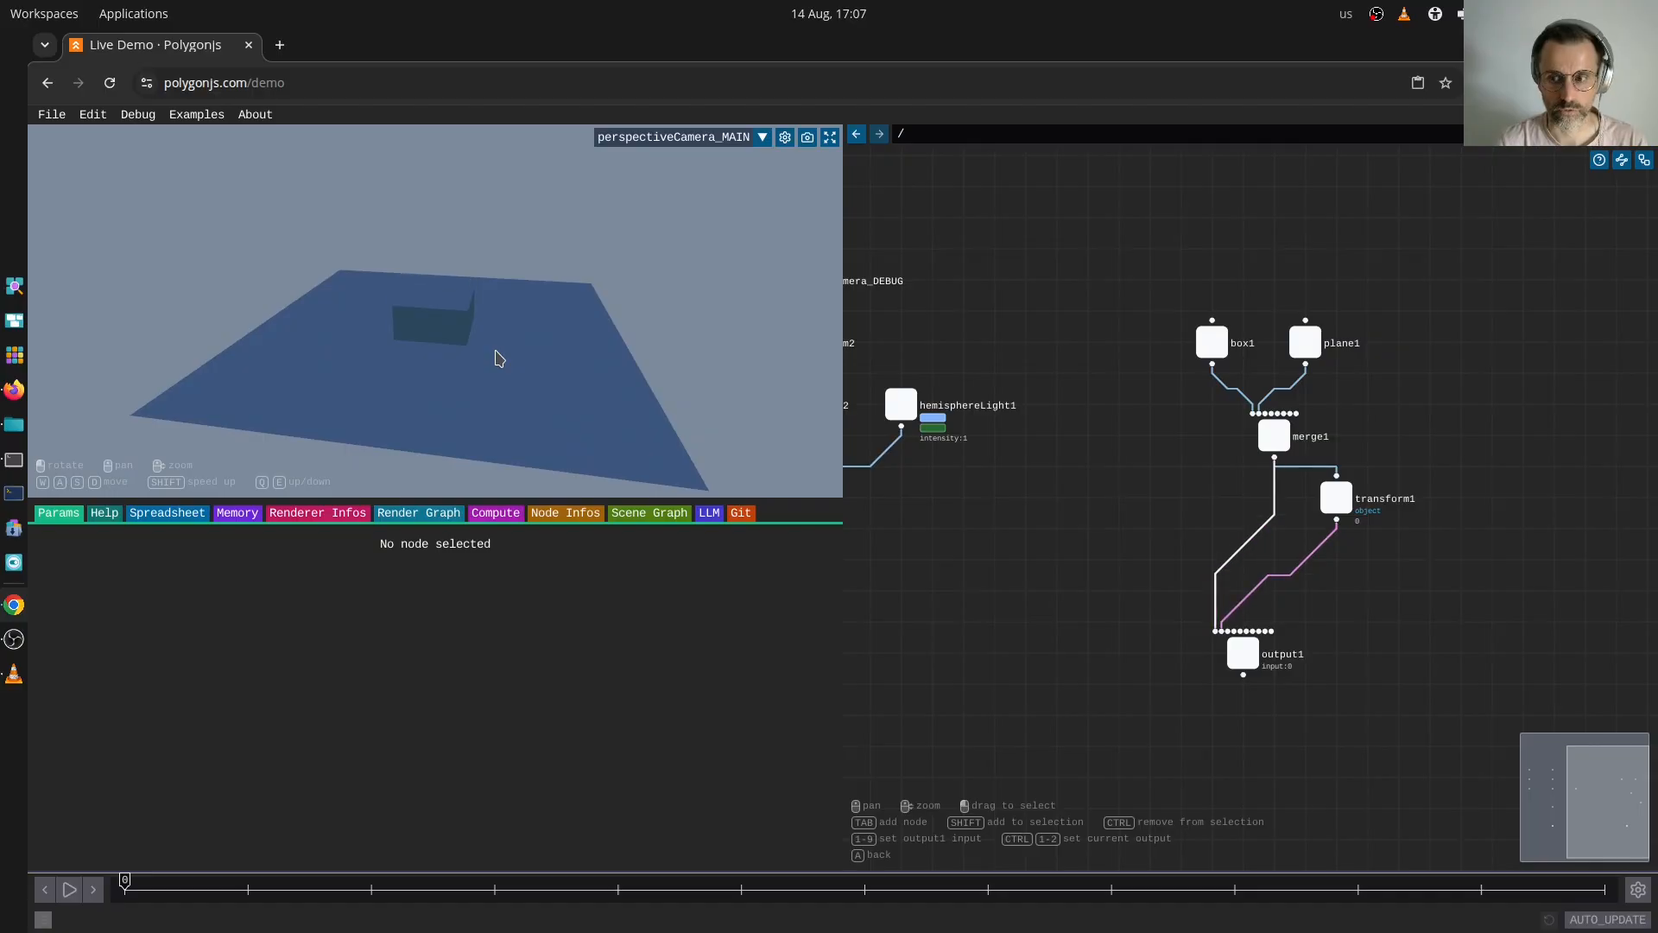
pyautogui.press('2')
pyautogui.press('1')
pyautogui.press('2')
pyautogui.press('1')
# - Compare transform1 with merge1 from a new viewing angle by repeatedly switching output1's input between 1 and 0, ending on 1
pyautogui.moveTo(499, 359); pyautogui.dragTo(348, 288)
pyautogui.press('2')
pyautogui.press('1')
pyautogui.press('2')
pyautogui.press('1')
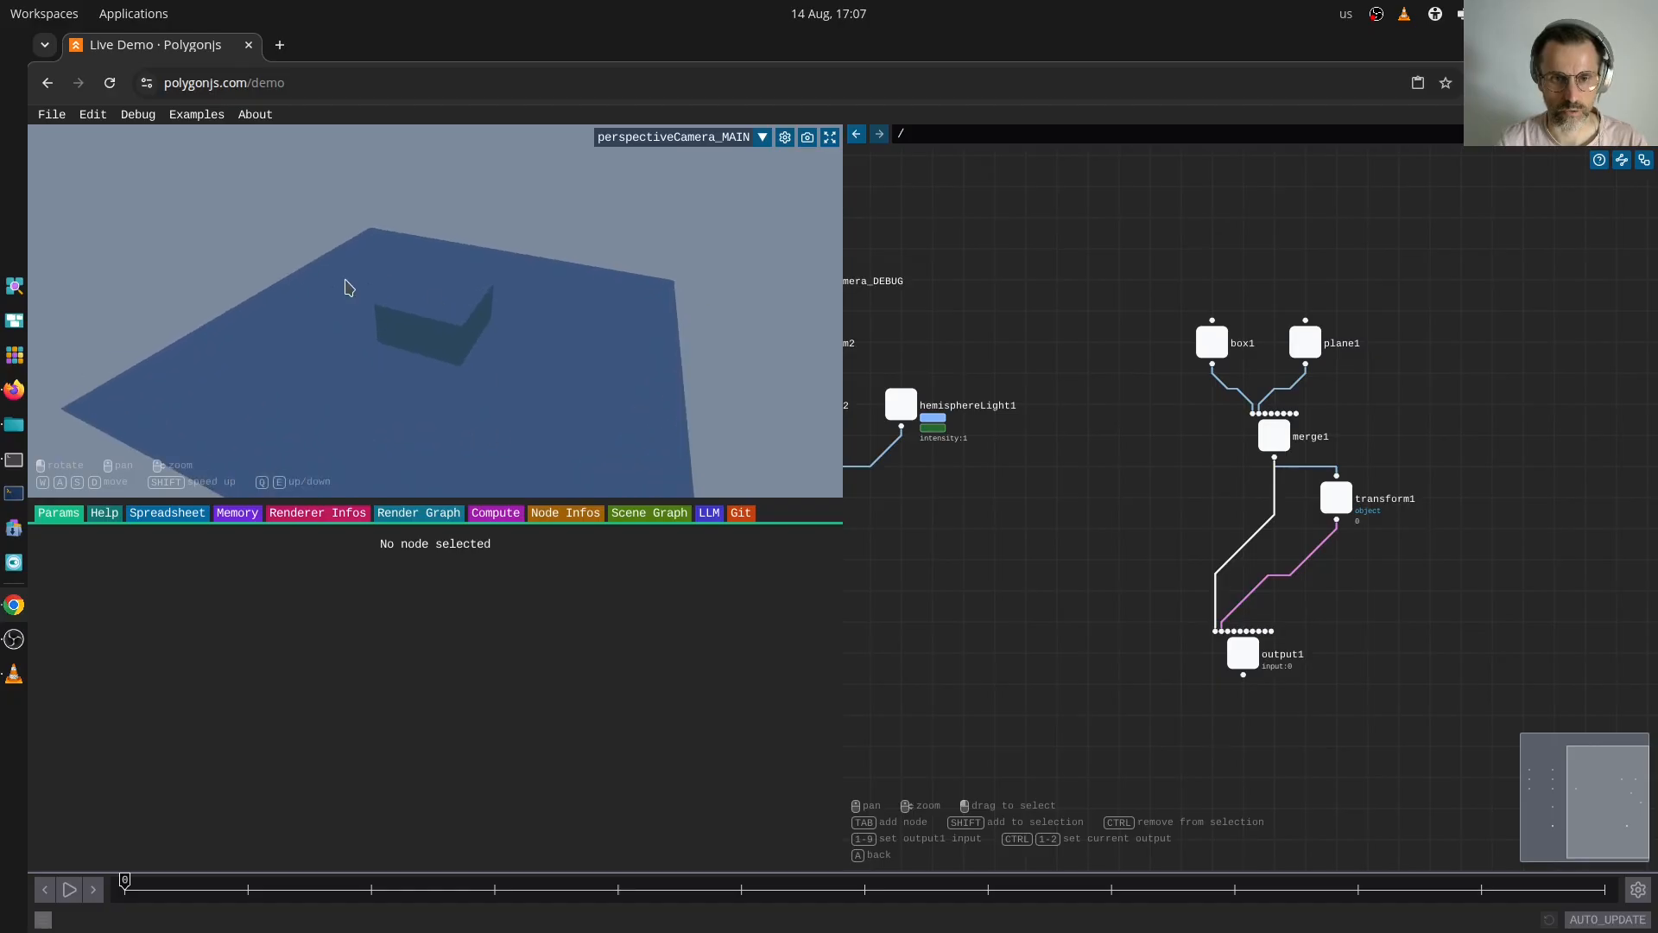
pyautogui.moveTo(516, 373); pyautogui.dragTo(507, 351)
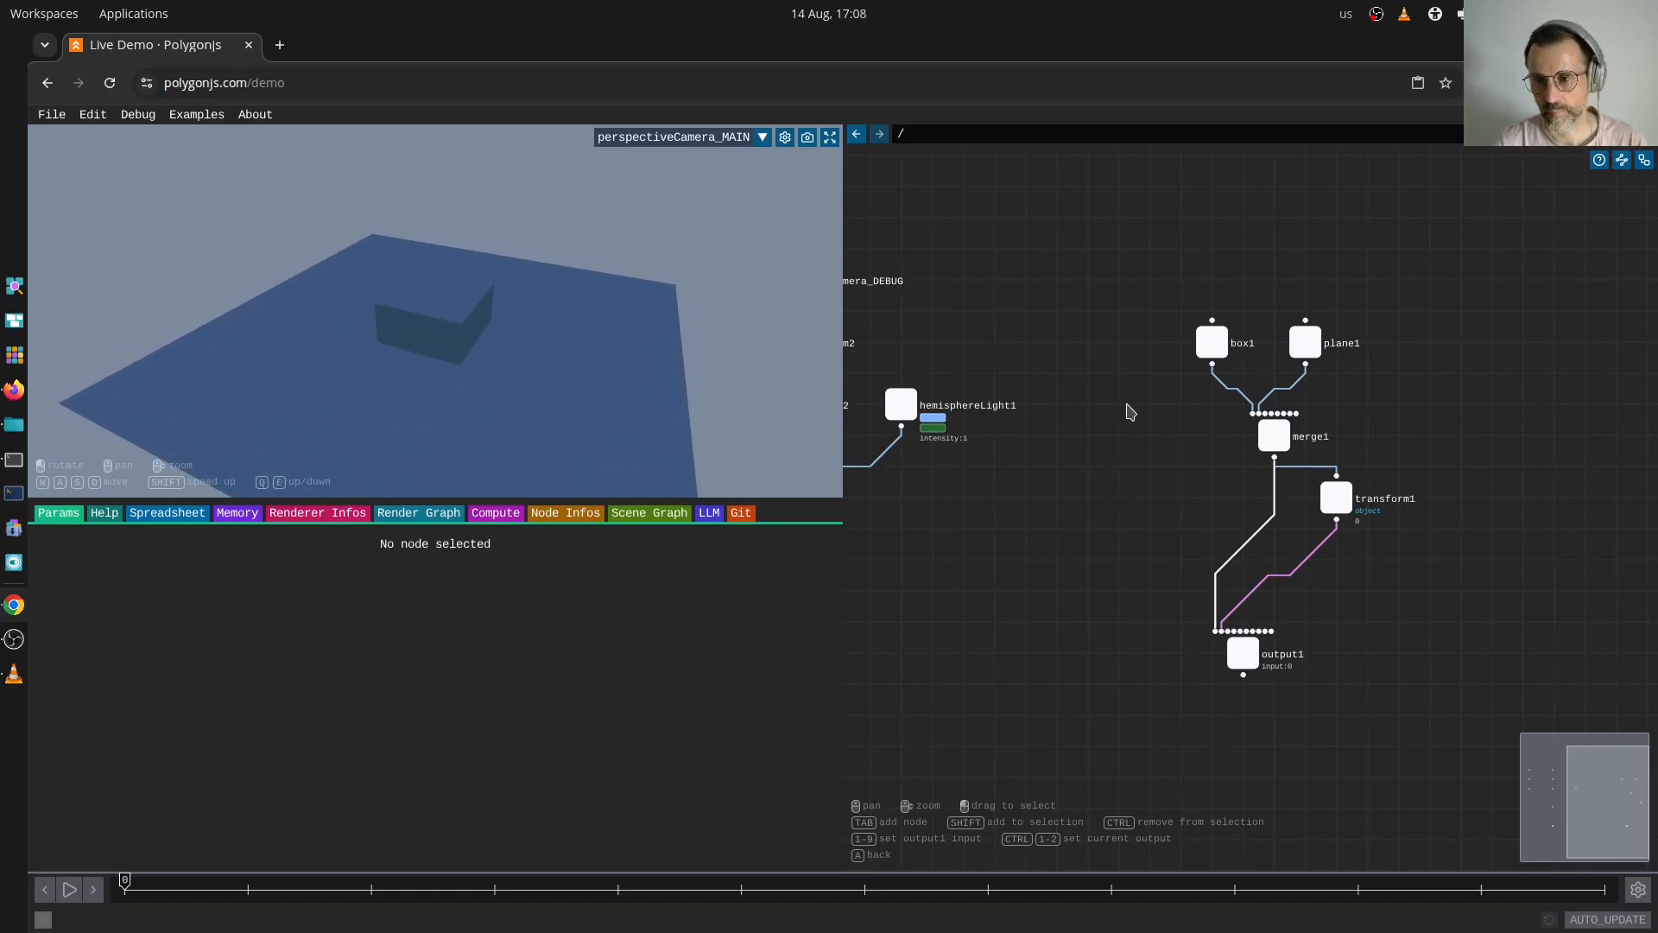
pyautogui.click(709, 410)
pyautogui.press('2')
pyautogui.press('1')
pyautogui.press('2')
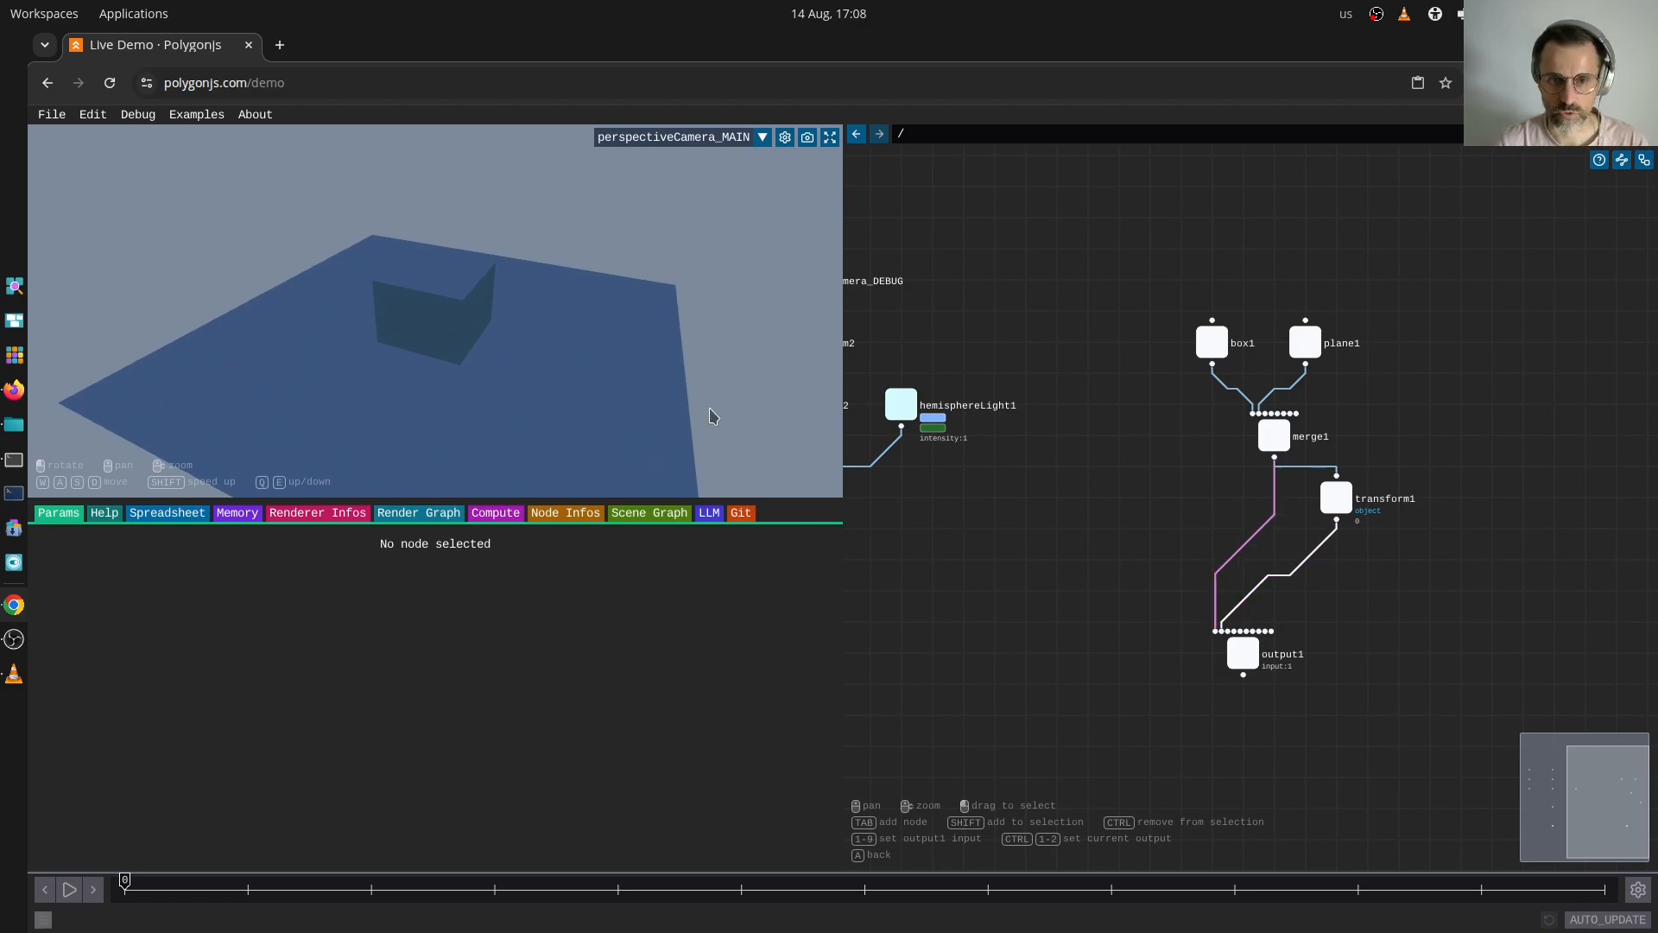
pyautogui.press('1')
pyautogui.press('2')
pyautogui.press('1')
pyautogui.press('2')
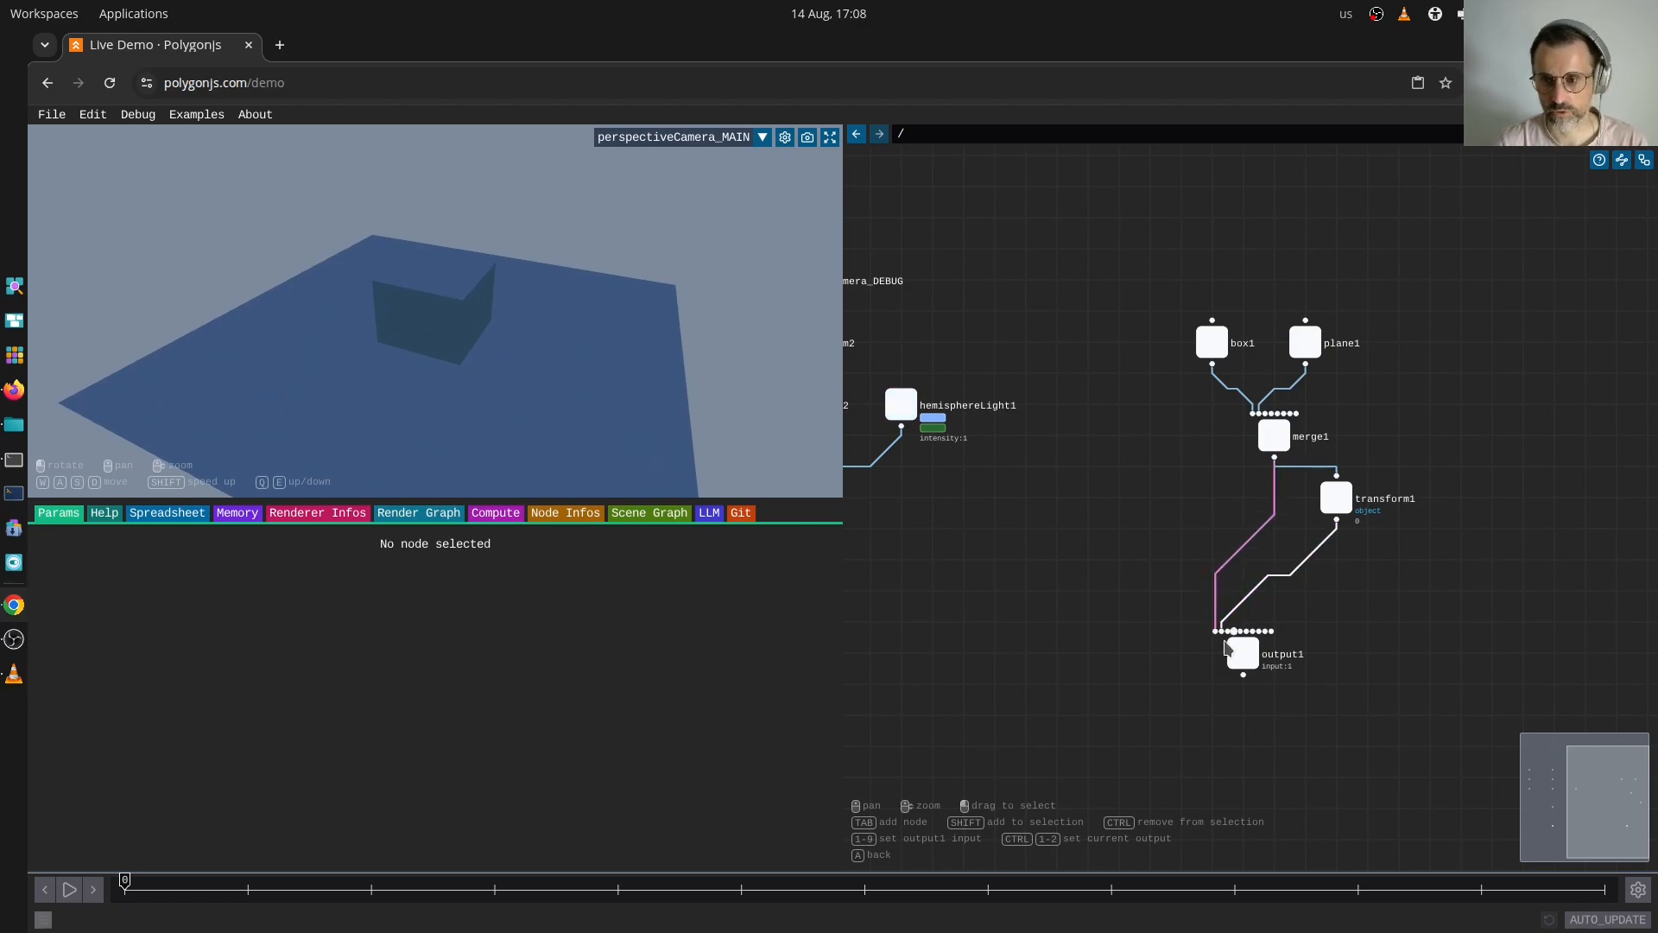
# - Wire box1 to the first input of output1 and merge1 to its second input
pyautogui.click(1212, 343)
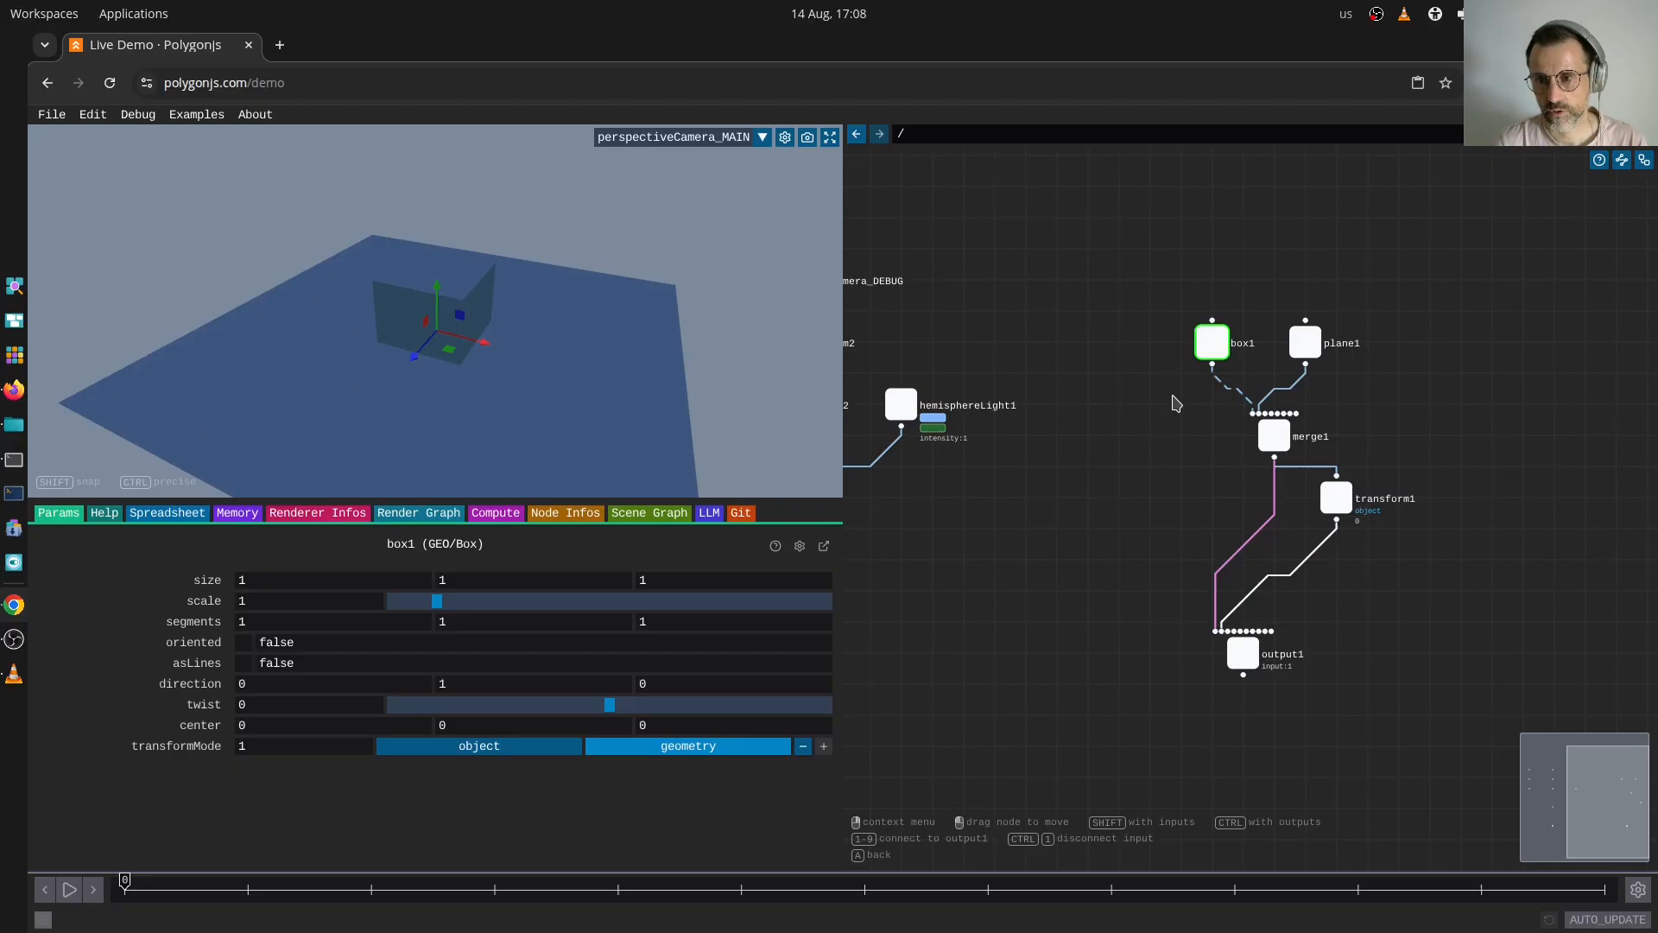
pyautogui.press('1')
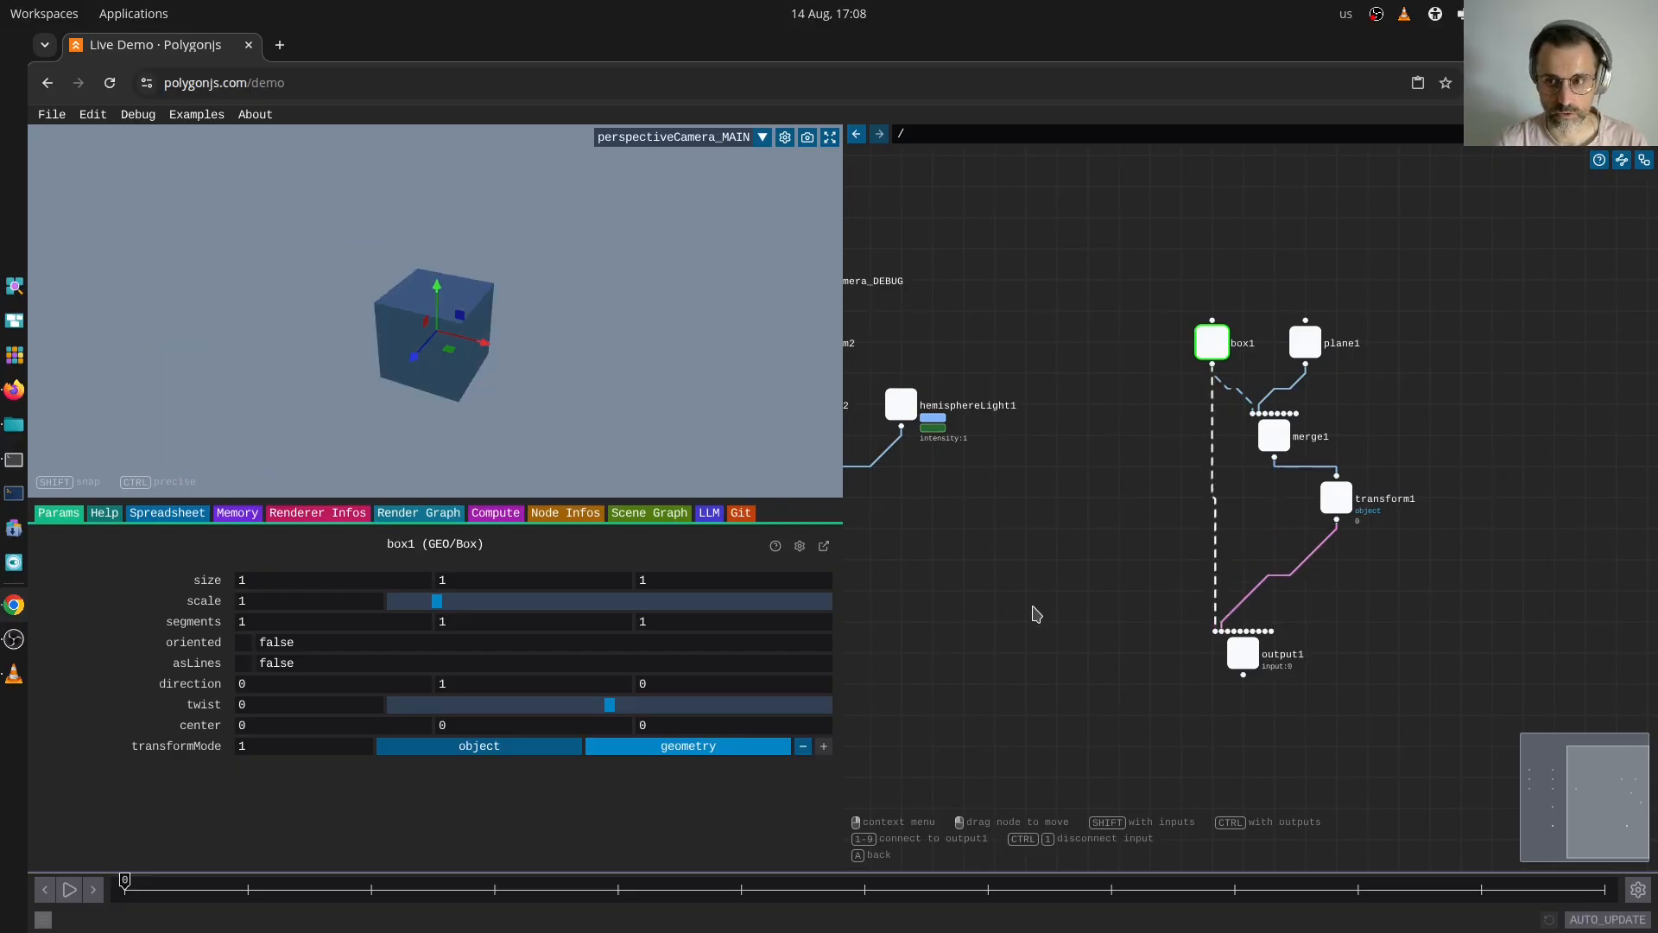
pyautogui.click(1267, 448)
pyautogui.press('2')
pyautogui.click(953, 518)
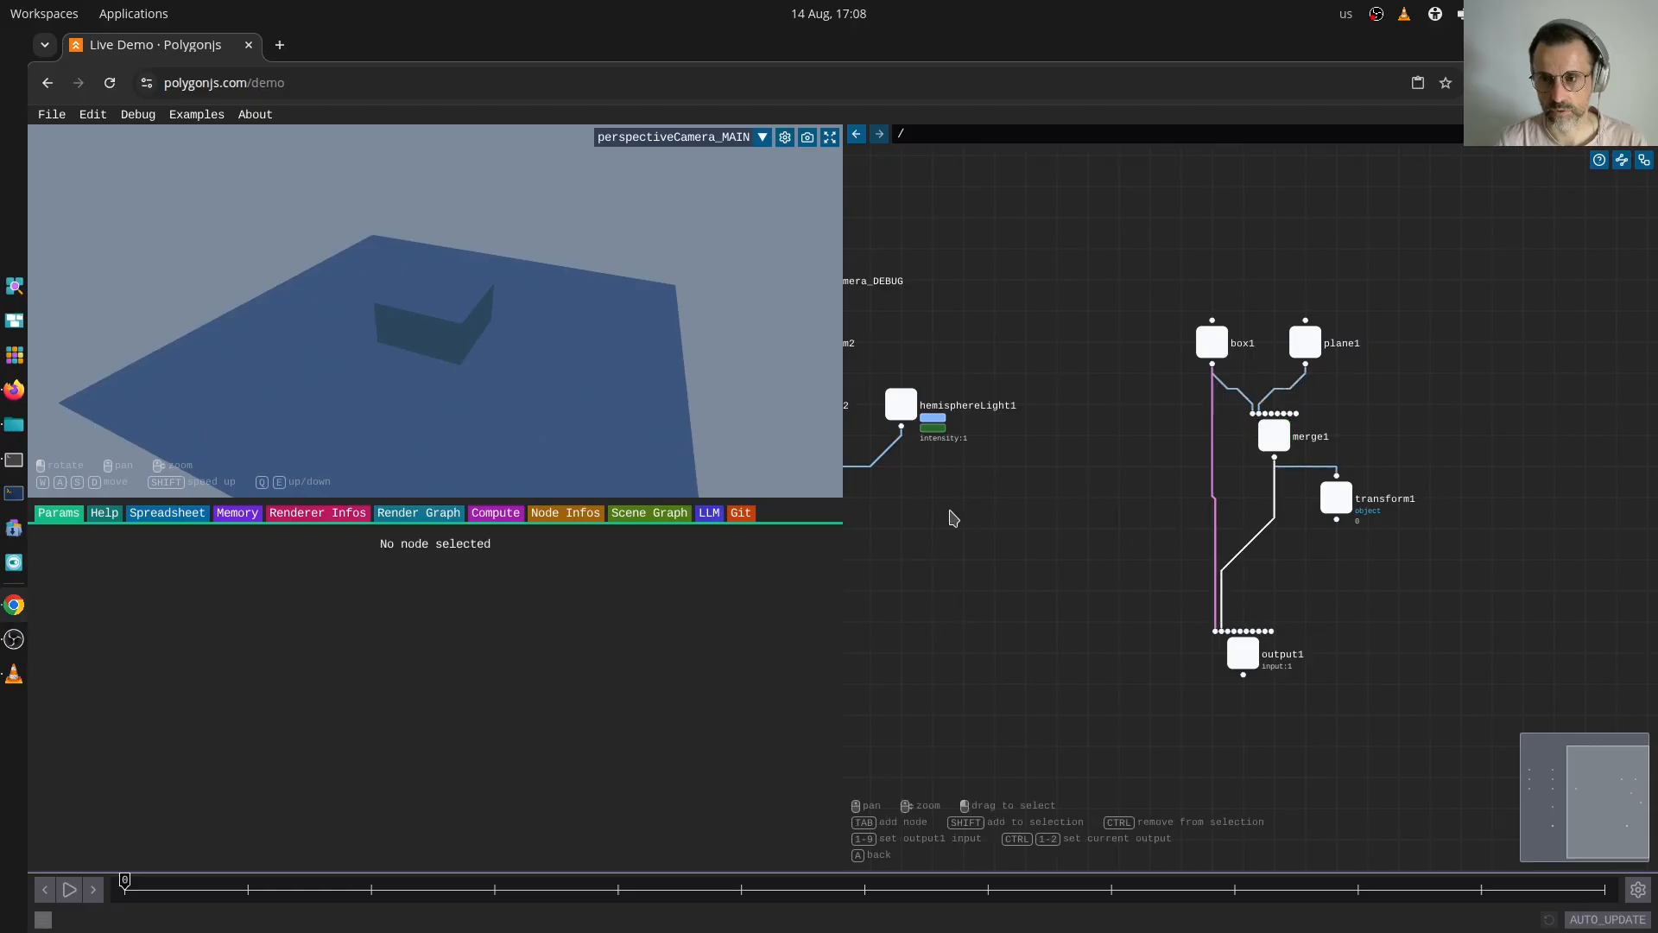
# - Switch output1's input to 0 and back to 1 twice, alternating between box1 and merge1
pyautogui.press('1')
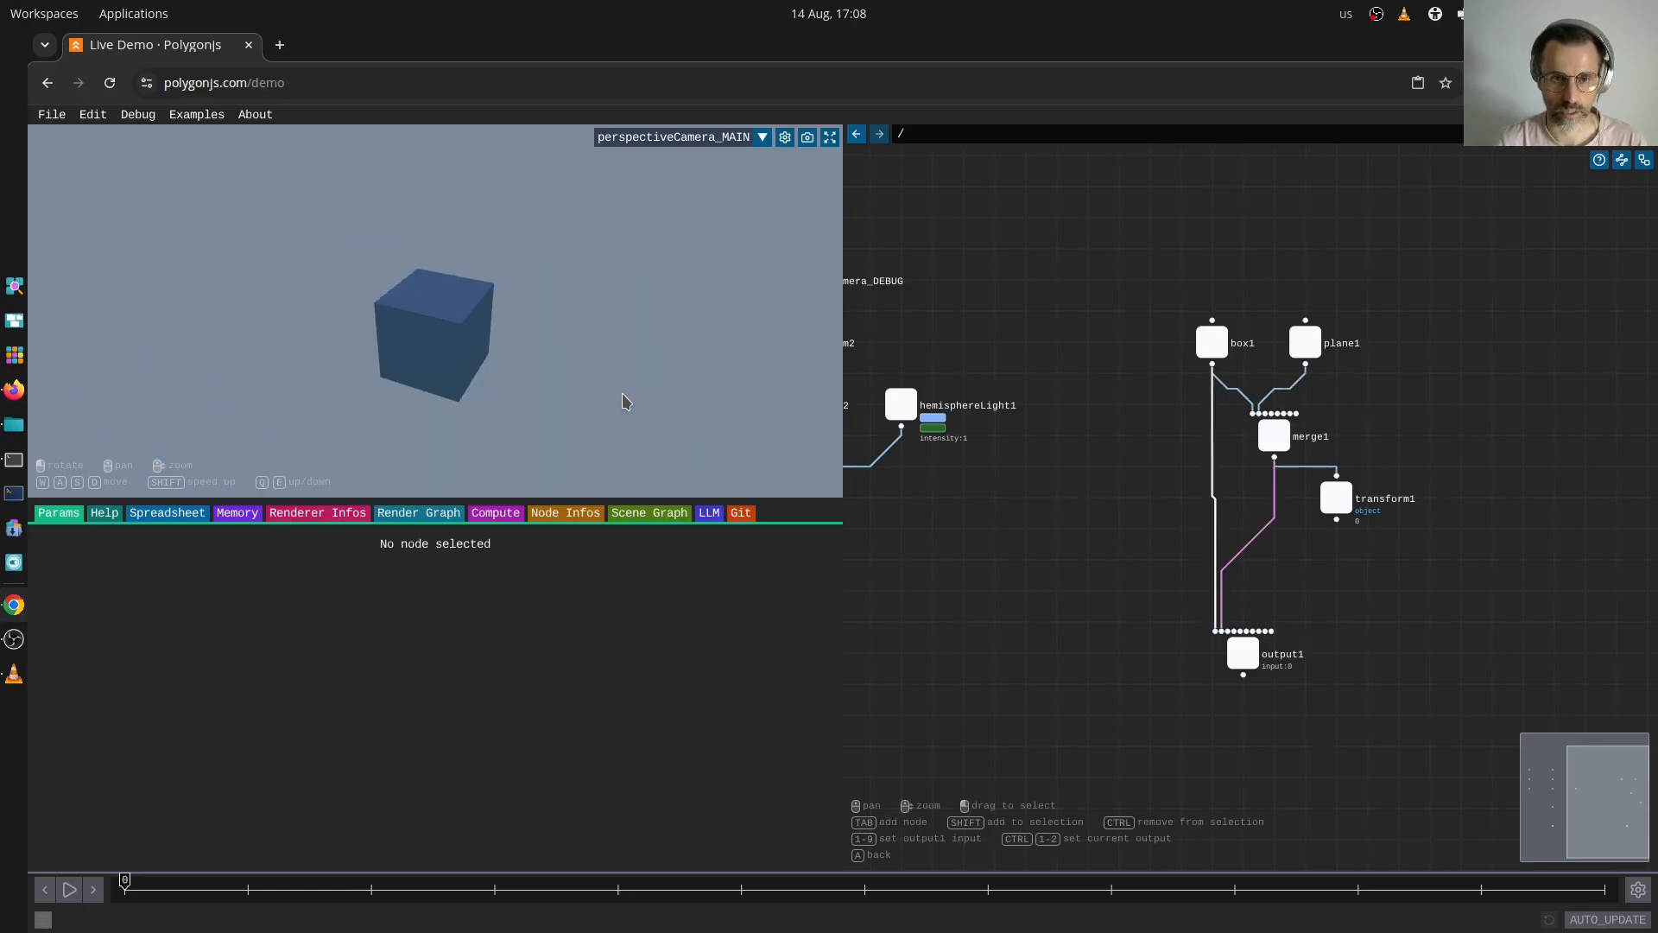
pyautogui.press('2')
pyautogui.press('1')
pyautogui.press('2')
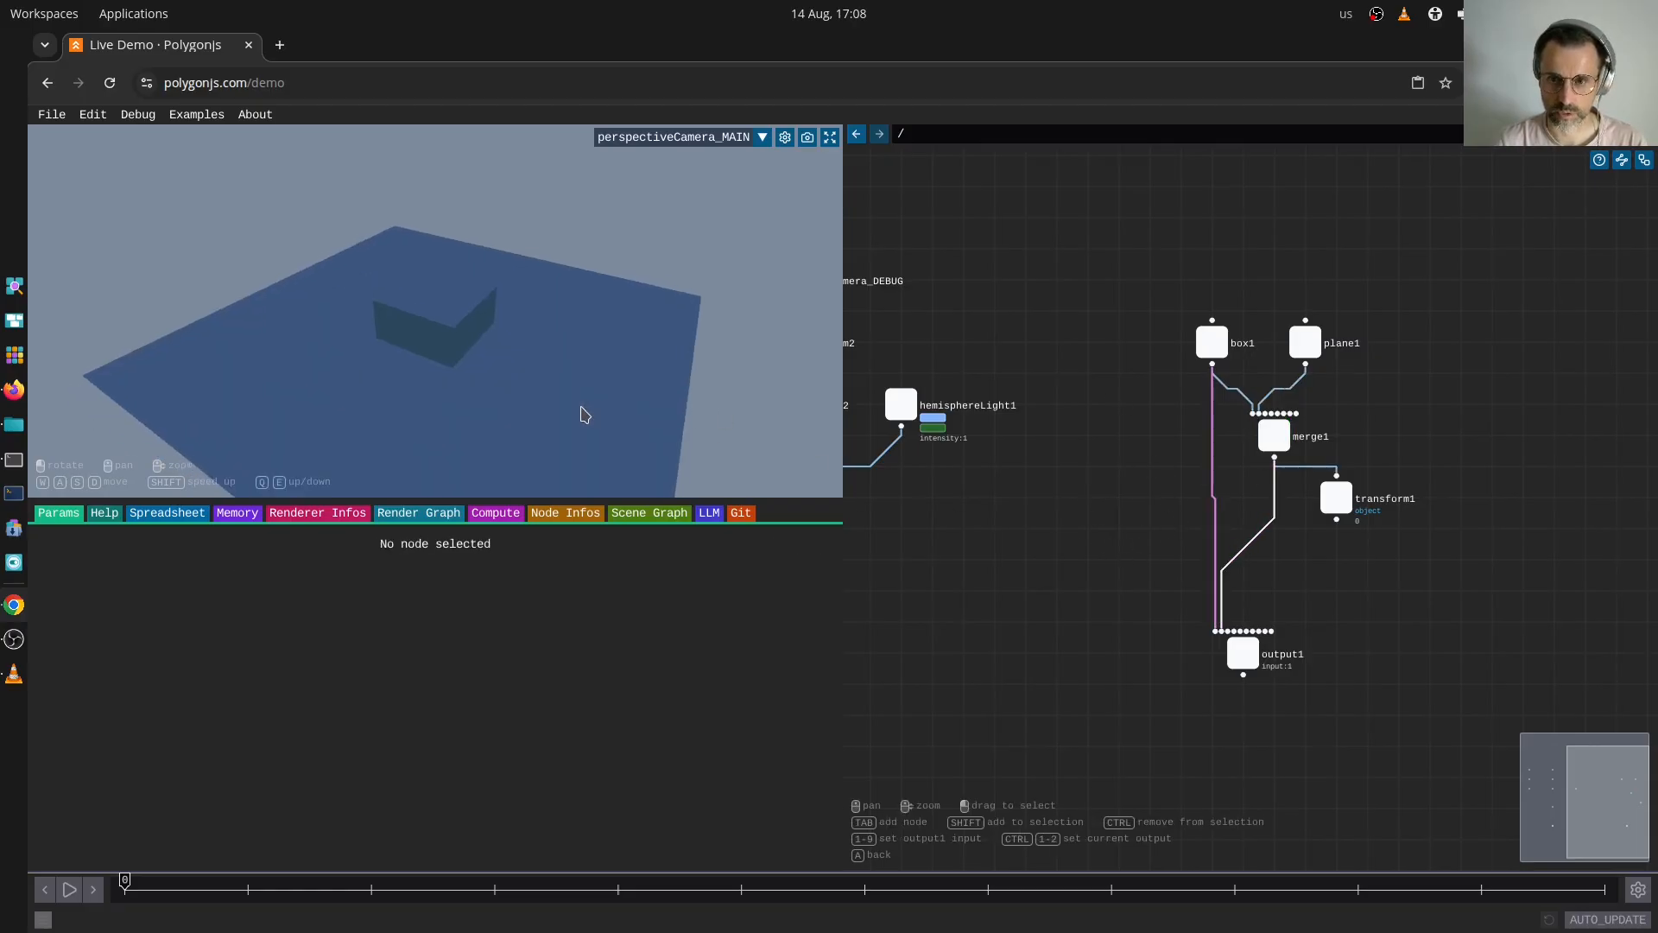
# - Rewire output1 so merge1 feeds its first input and transform1 feeds its second
pyautogui.moveTo(1231, 480); pyautogui.dragTo(1310, 425)
pyautogui.press('1')
pyautogui.moveTo(1306, 543); pyautogui.dragTo(1403, 473)
pyautogui.press('2')
pyautogui.press('1')
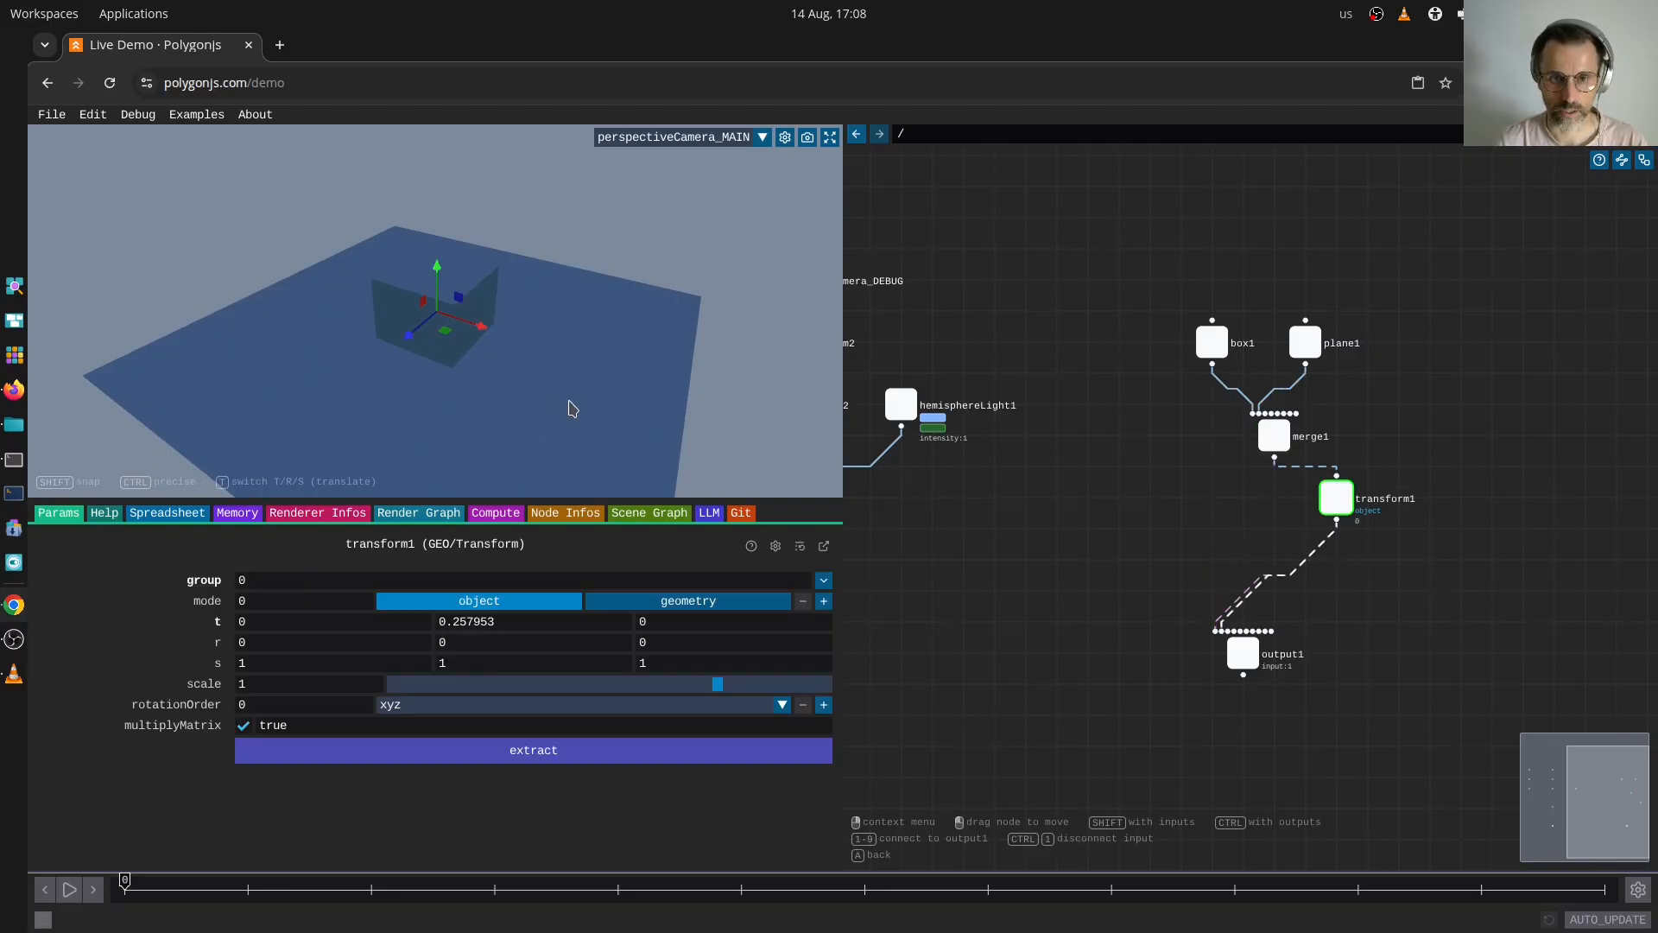
pyautogui.moveTo(1216, 503); pyautogui.dragTo(1323, 402)
pyautogui.press('1')
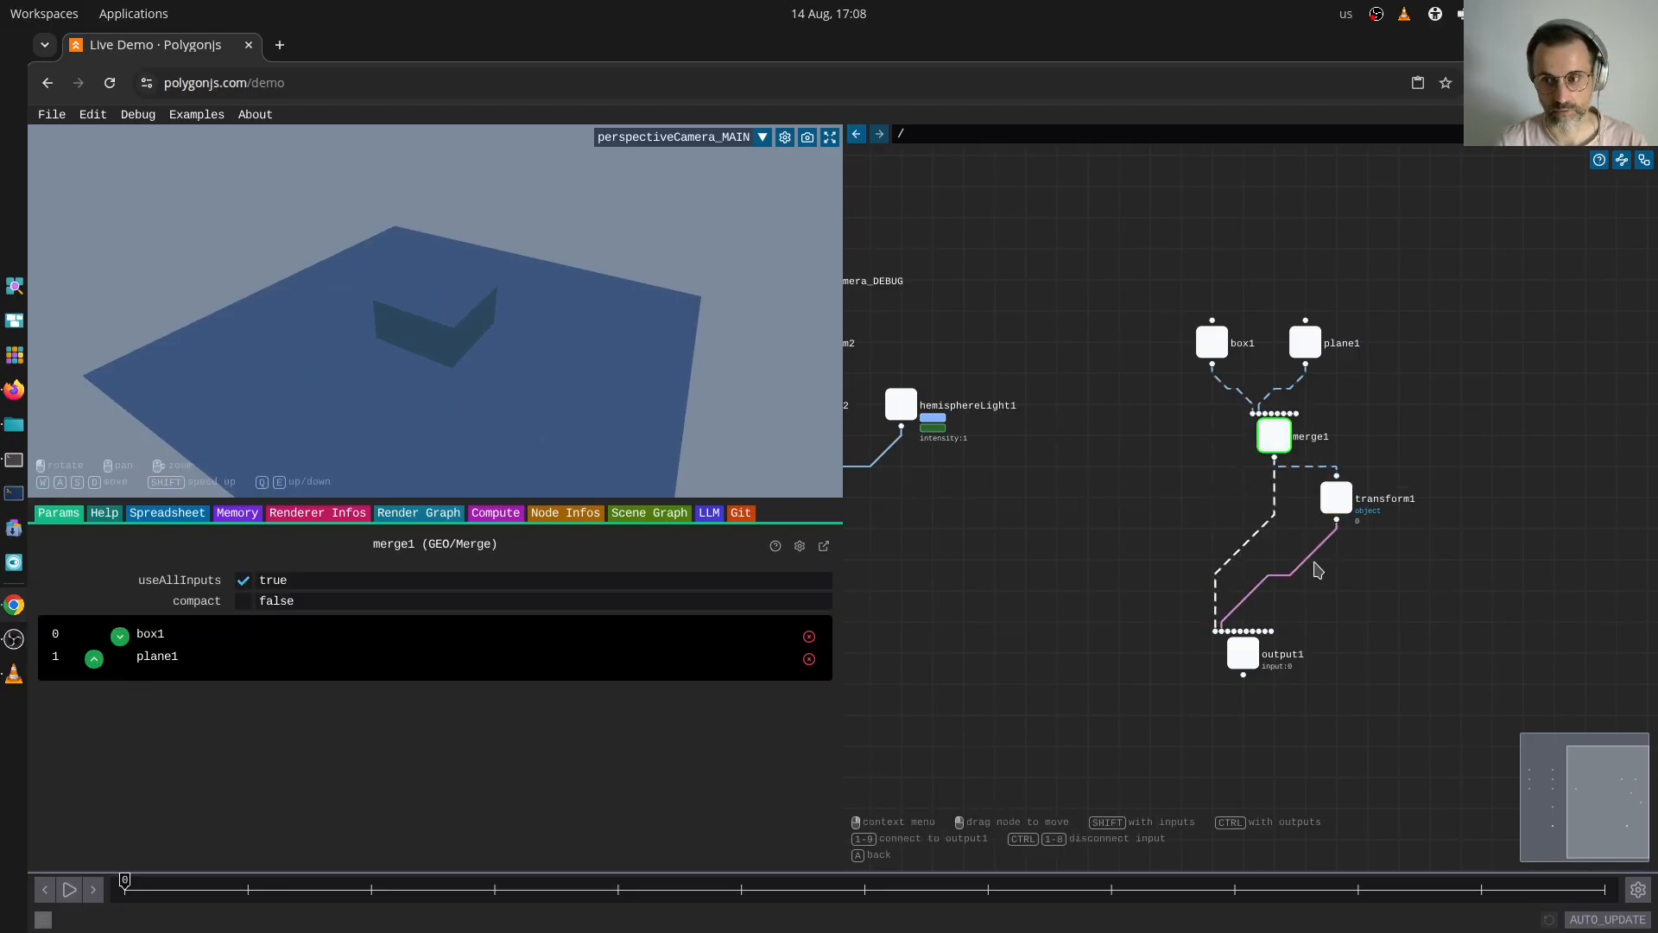
pyautogui.press('2')
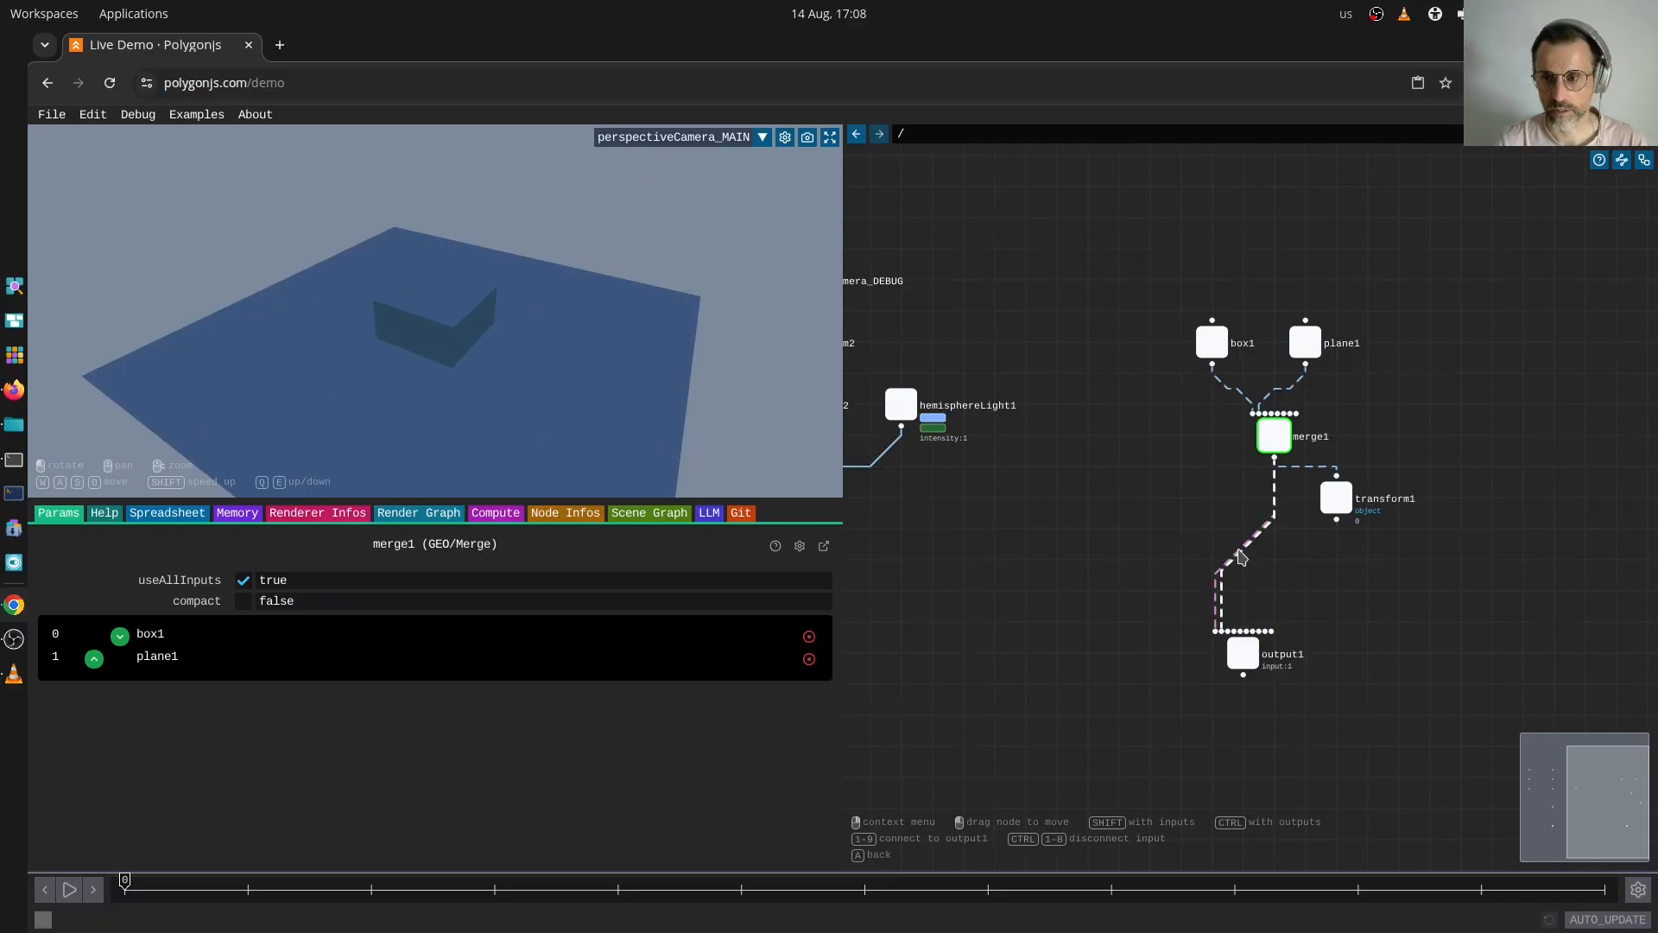
pyautogui.click(1378, 501)
pyautogui.click(1153, 505)
# - Switch output1's input to 0 and back to 1 four times, comparing merge1 with transform1
pyautogui.press('1')
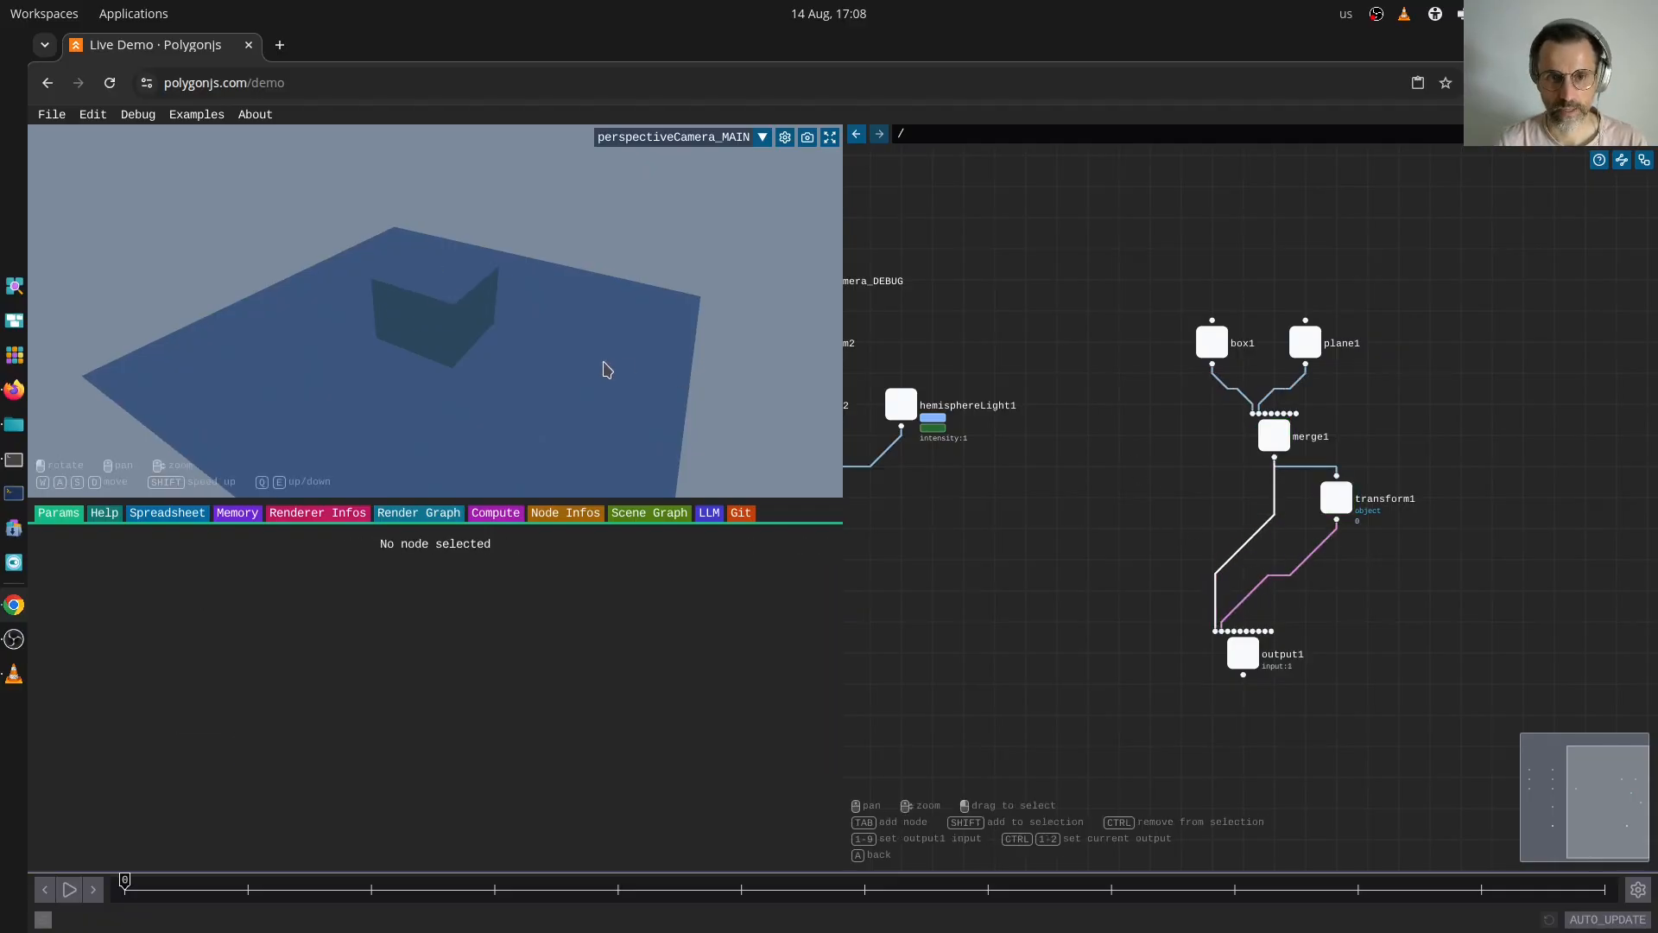
pyautogui.press('2')
pyautogui.press('1')
pyautogui.press('2')
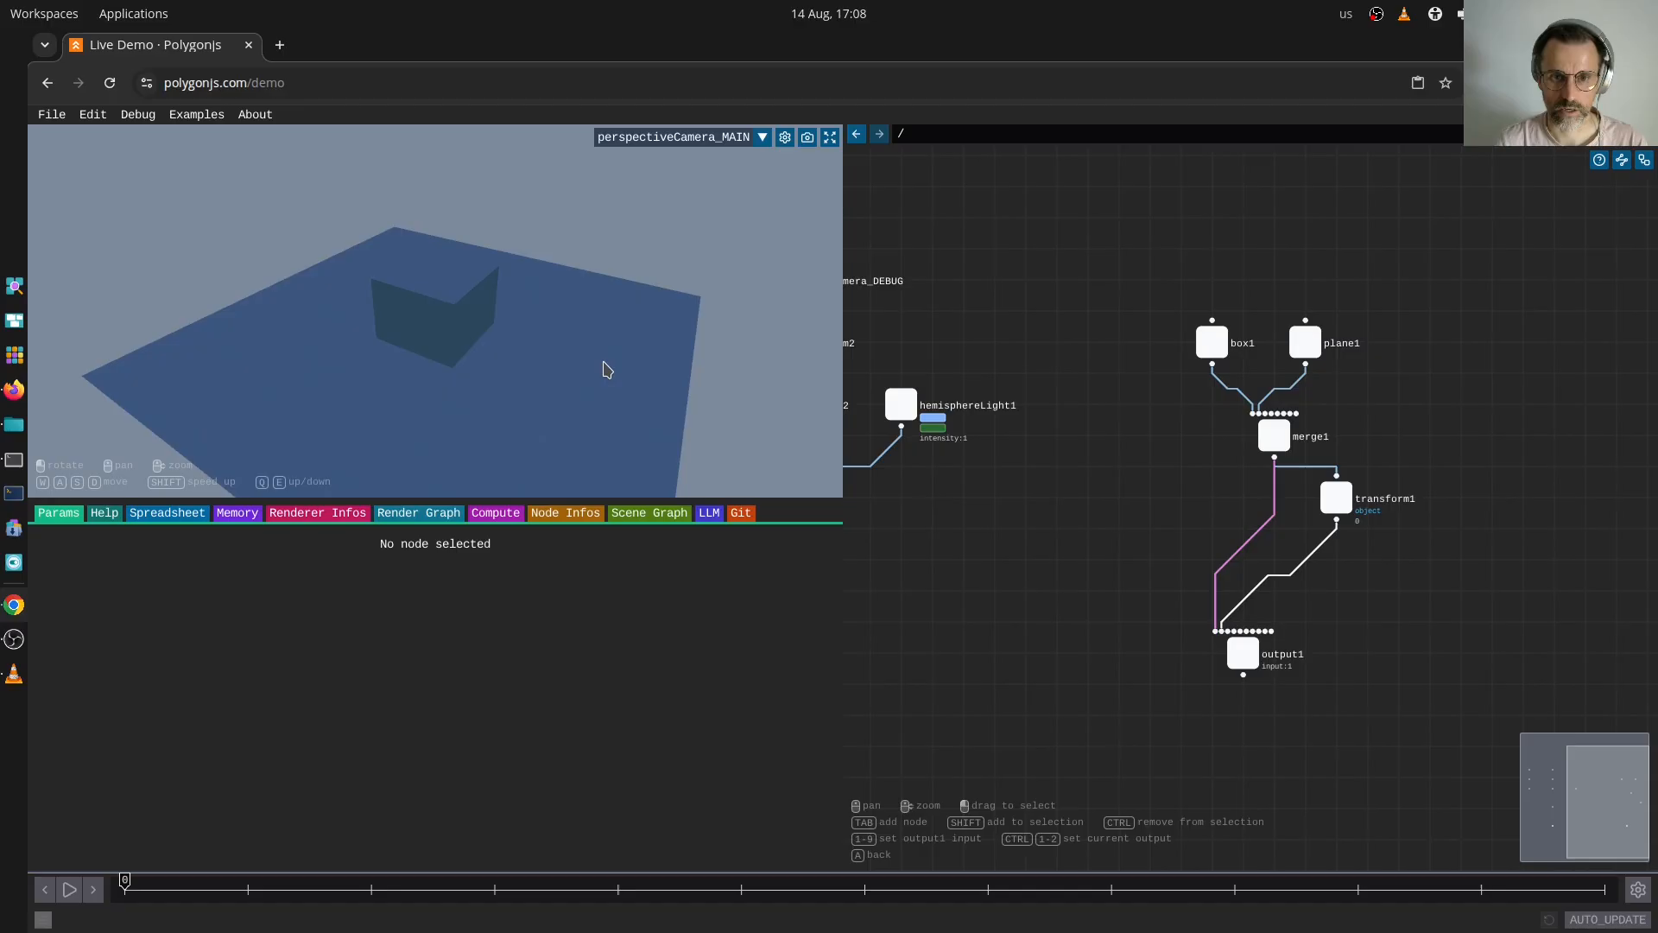
pyautogui.press('1')
pyautogui.press('2')
pyautogui.press('1')
pyautogui.press('2')
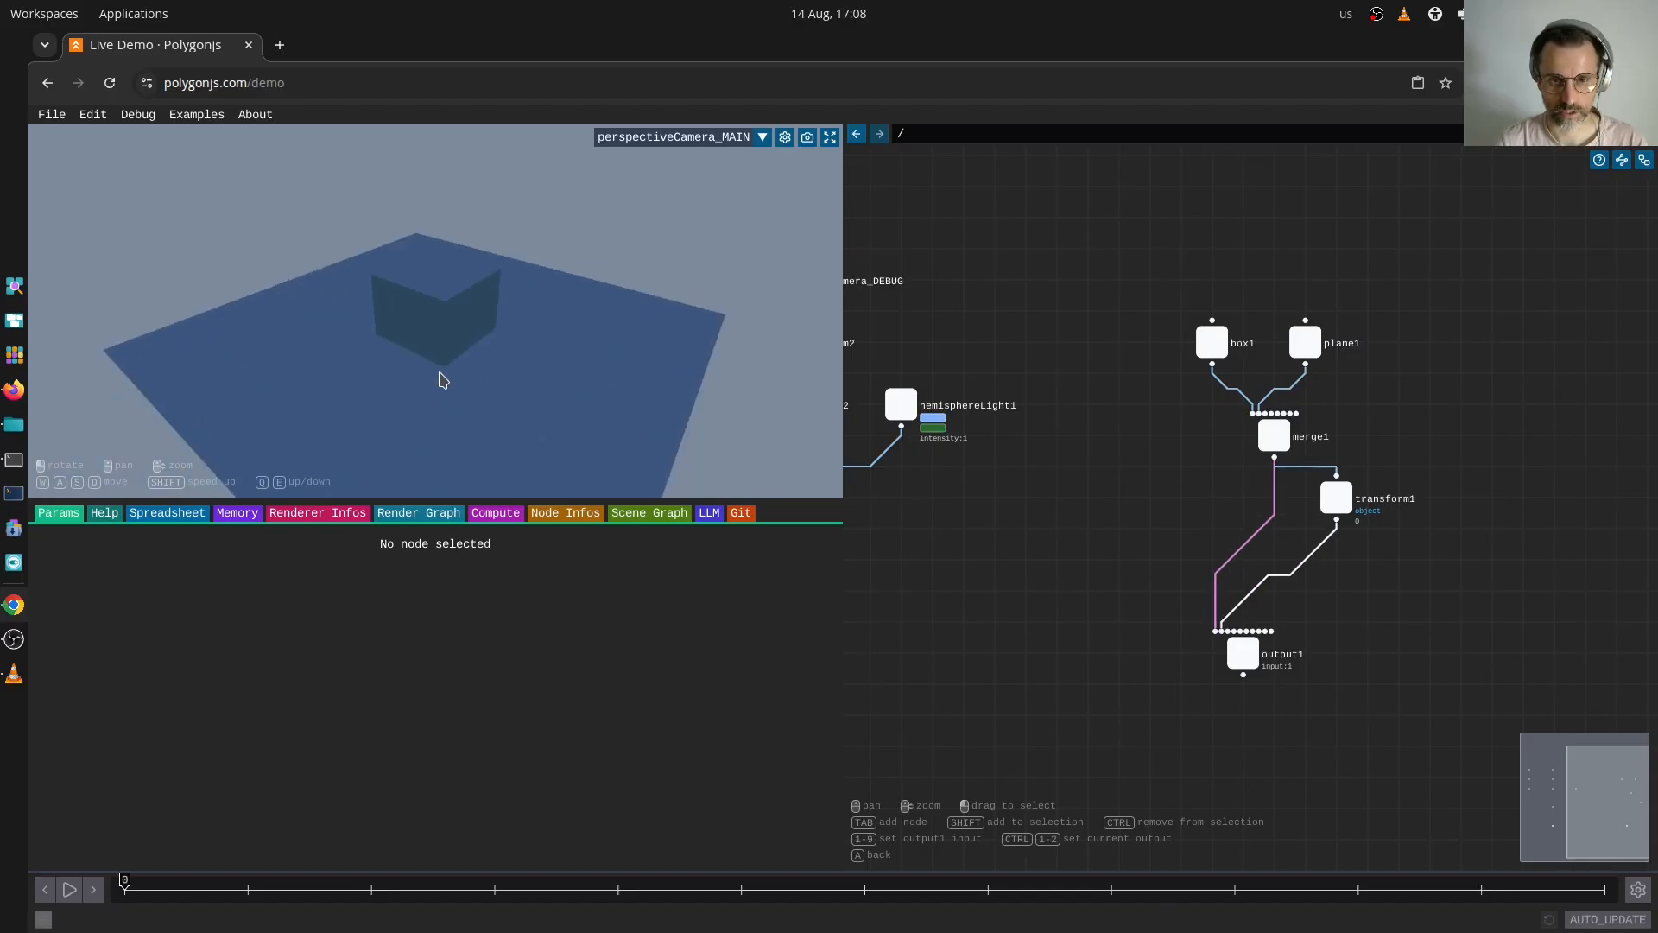